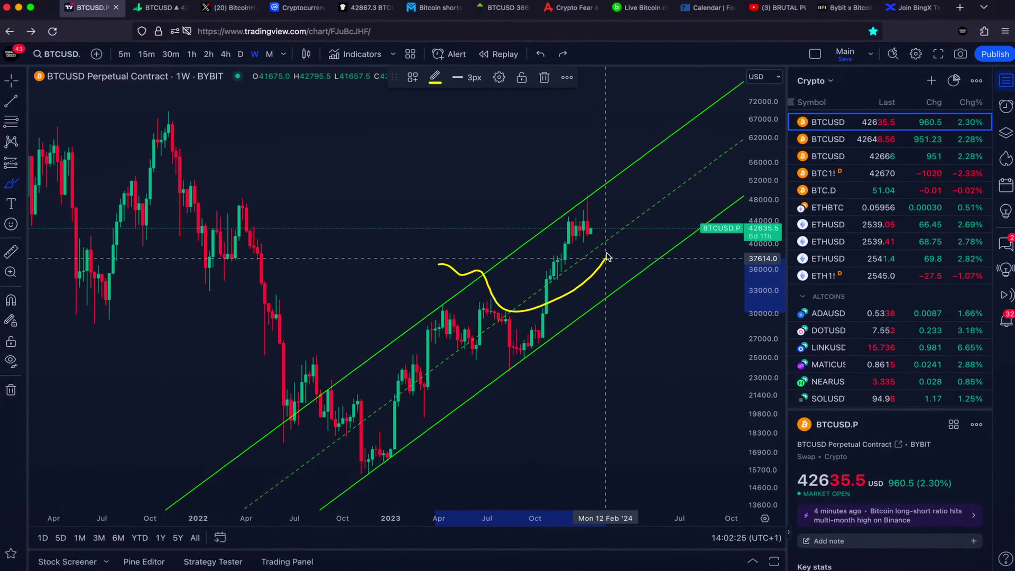
Draw and undo a freehand loop, a projected price path and a small circle on the Bybit chart
{"action": "mouse_move", "coordinate": [606, 256]}
{"action": "left_mouse_down"}
{"action": "mouse_move", "coordinate": [595, 203]}
{"action": "mouse_move", "coordinate": [626, 252]}
{"action": "left_mouse_up"}
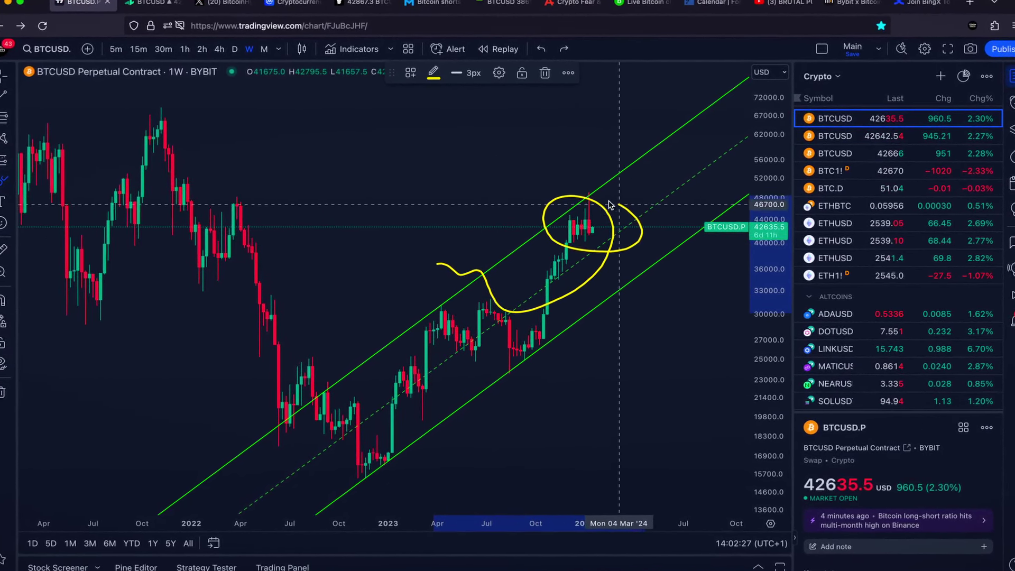
{"action": "key", "text": "Delete"}
{"action": "mouse_move", "coordinate": [452, 287]}
{"action": "left_mouse_down"}
{"action": "mouse_move", "coordinate": [476, 291]}
{"action": "mouse_move", "coordinate": [495, 332]}
{"action": "mouse_move", "coordinate": [538, 218]}
{"action": "mouse_move", "coordinate": [562, 213]}
{"action": "mouse_move", "coordinate": [578, 224]}
{"action": "left_mouse_up"}
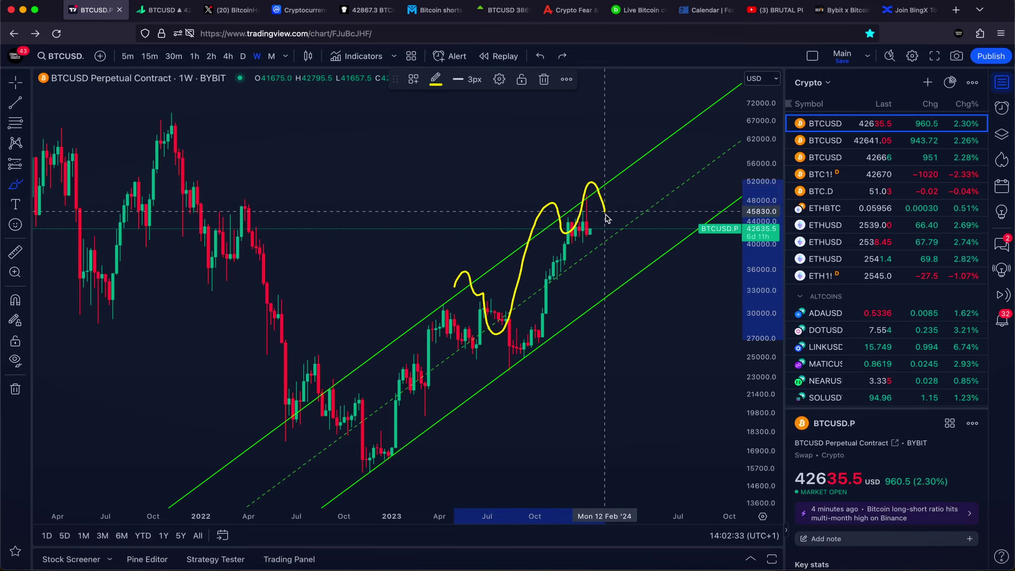
{"action": "key", "text": "super+z"}
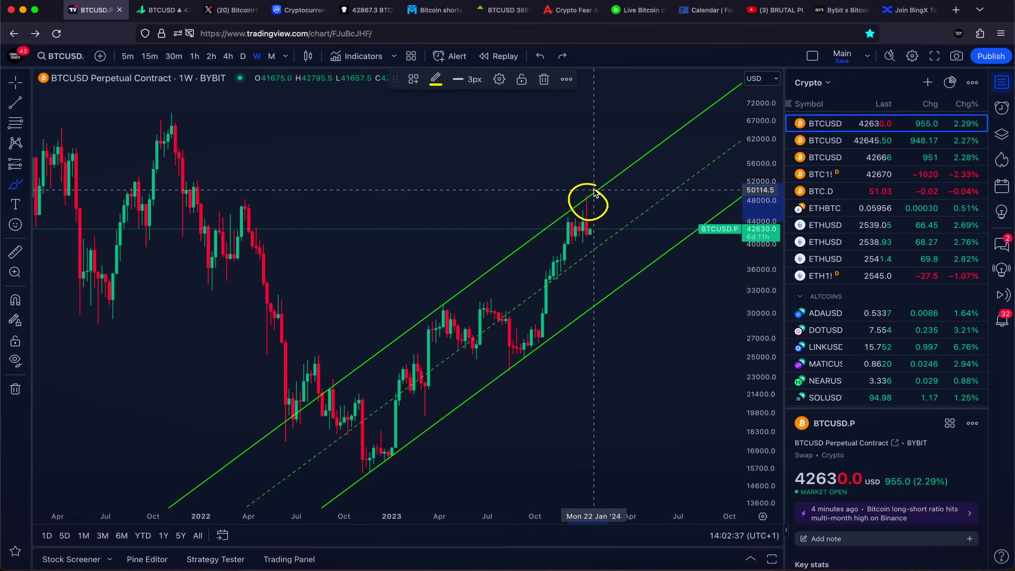
{"action": "scroll", "coordinate": [593, 194], "scroll_direction": "down", "scroll_amount": 1}
{"action": "key", "text": "super+z"}
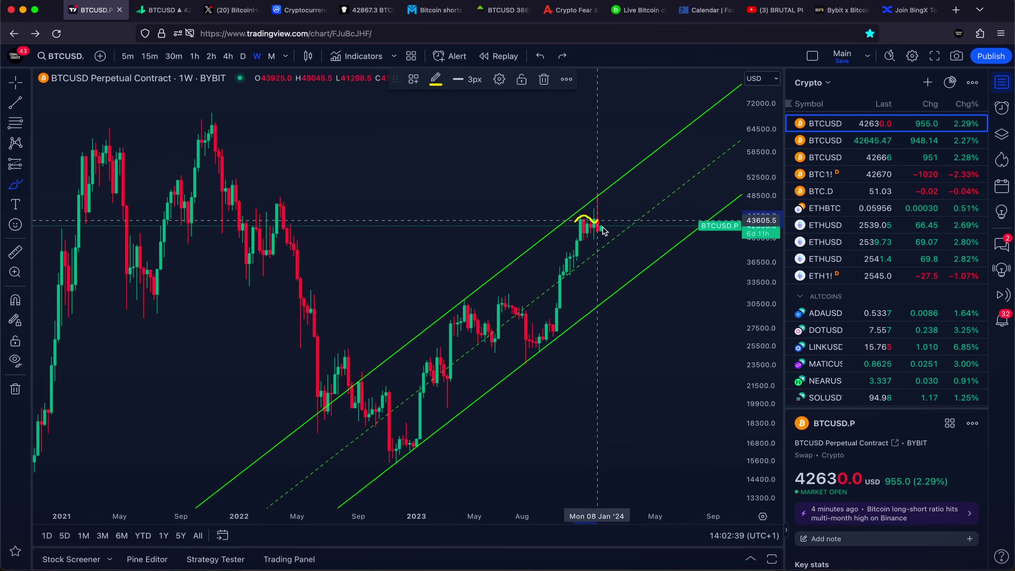
Sketch an arc over the recent top and switch to the Coinbase BTC/USD weekly chart
{"action": "left_click_drag", "start_coordinate": [602, 229], "coordinate": [625, 233]}
{"action": "key", "text": "Down"}
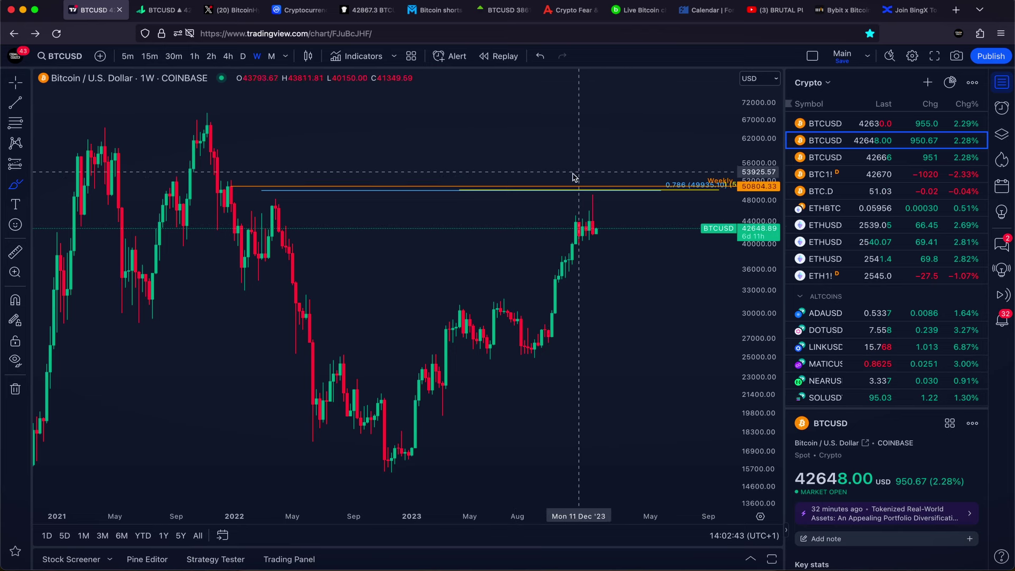
{"action": "scroll", "coordinate": [599, 214], "scroll_direction": "up", "scroll_amount": 1}
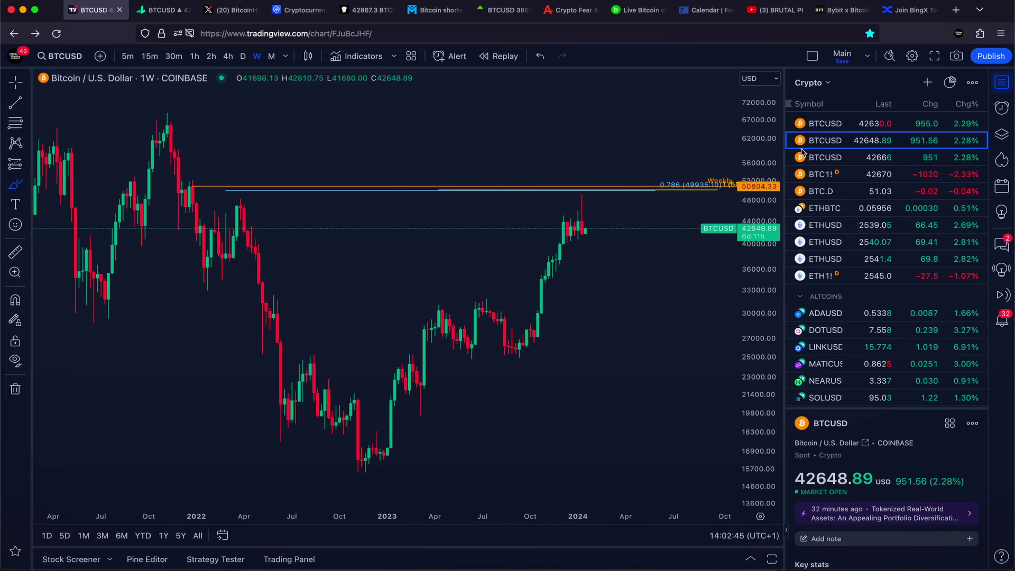
Switch back to the Bybit BTCUSD perpetual chart and undo a large circle around the rising move
{"action": "left_click", "coordinate": [832, 125]}
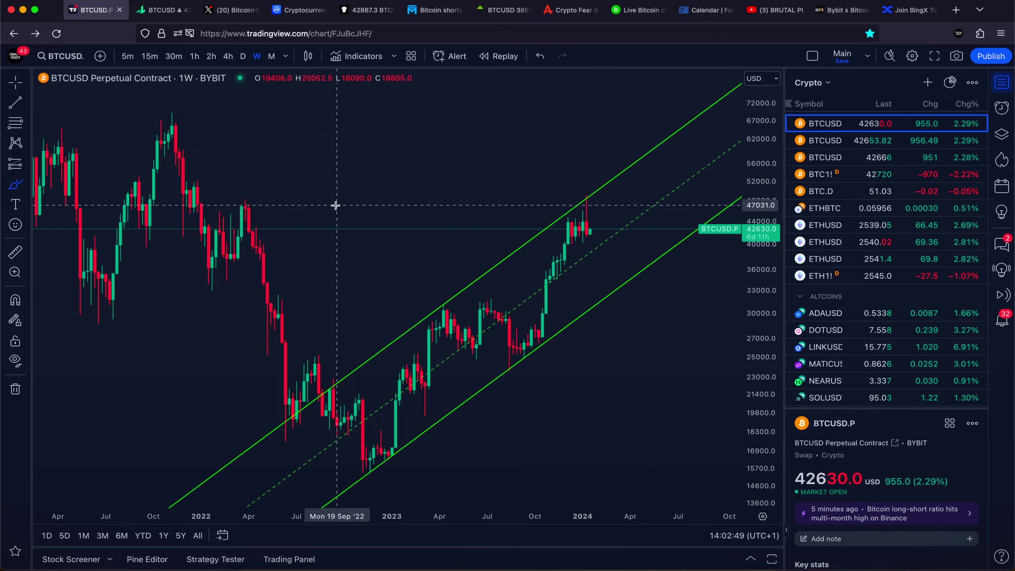
{"action": "scroll", "coordinate": [593, 260], "scroll_direction": "up", "scroll_amount": 1}
{"action": "mouse_move", "coordinate": [614, 198]}
{"action": "left_mouse_down"}
{"action": "mouse_move", "coordinate": [334, 228]}
{"action": "mouse_move", "coordinate": [280, 404]}
{"action": "mouse_move", "coordinate": [391, 466]}
{"action": "mouse_move", "coordinate": [586, 338]}
{"action": "mouse_move", "coordinate": [617, 248]}
{"action": "left_mouse_up"}
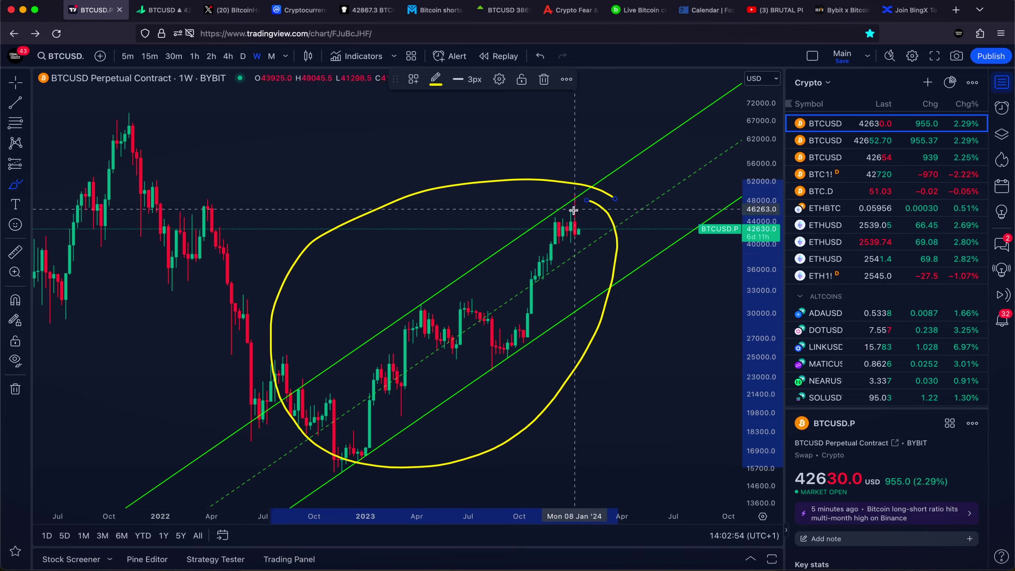
{"action": "key", "text": "ctrl+z"}
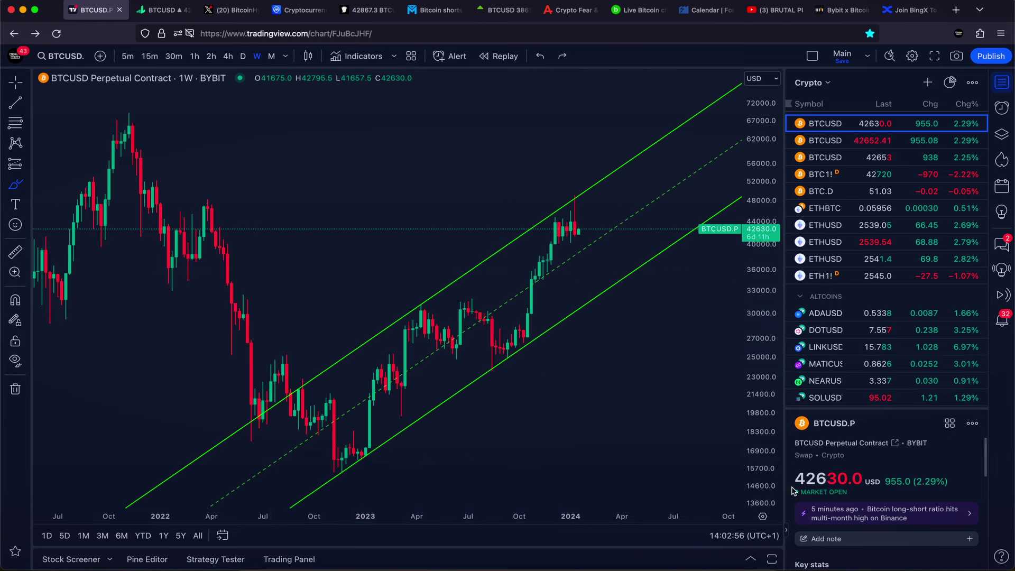
Toggle the price scale to linear and back to logarithmic
{"action": "left_click", "coordinate": [770, 500]}
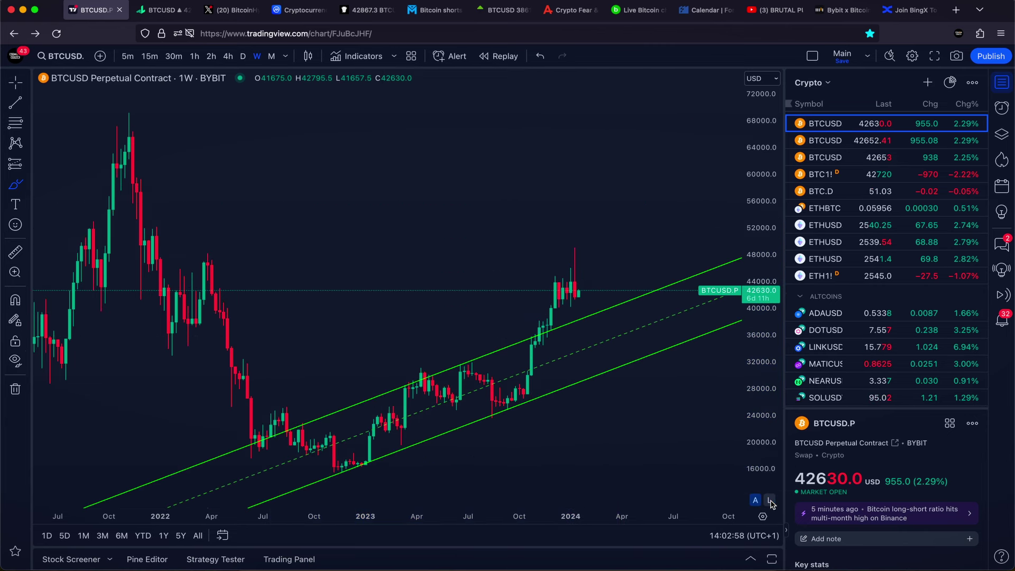
{"action": "left_click", "coordinate": [770, 500]}
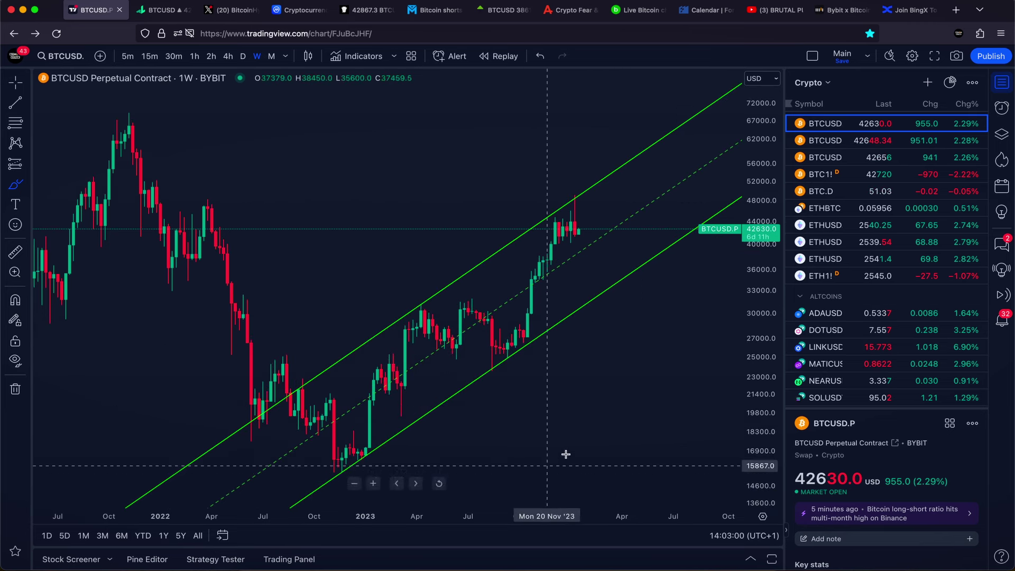
{"action": "scroll", "coordinate": [571, 163], "scroll_direction": "up", "scroll_amount": 2}
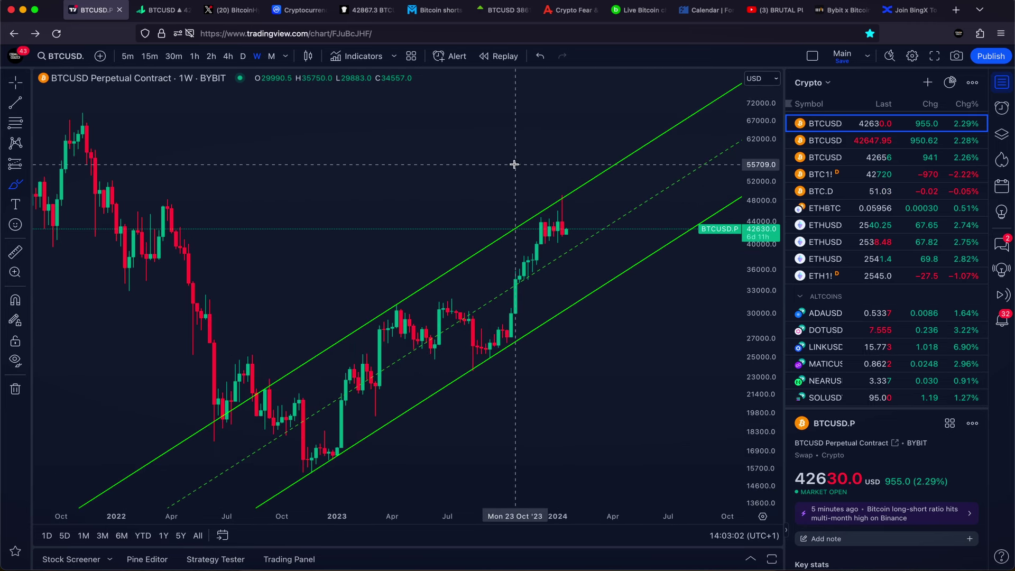
Circle the Nov '22 lows and Aug '23 dip, then undo those strokes
{"action": "mouse_move", "coordinate": [343, 442]}
{"action": "left_mouse_down"}
{"action": "mouse_move", "coordinate": [303, 444]}
{"action": "mouse_move", "coordinate": [353, 453]}
{"action": "left_mouse_up"}
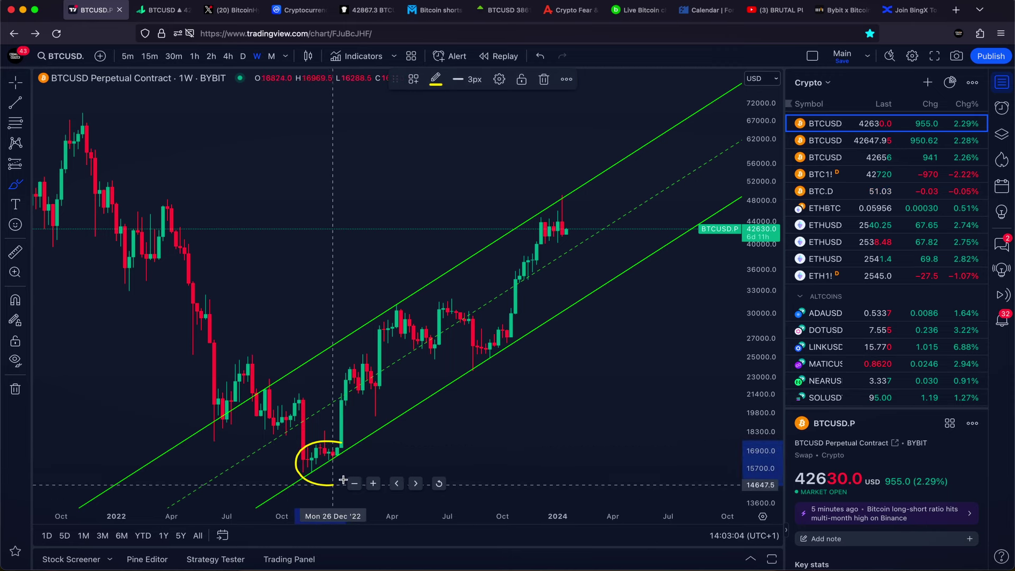
{"action": "mouse_move", "coordinate": [511, 331]}
{"action": "left_mouse_down"}
{"action": "mouse_move", "coordinate": [475, 333]}
{"action": "mouse_move", "coordinate": [487, 383]}
{"action": "left_mouse_up"}
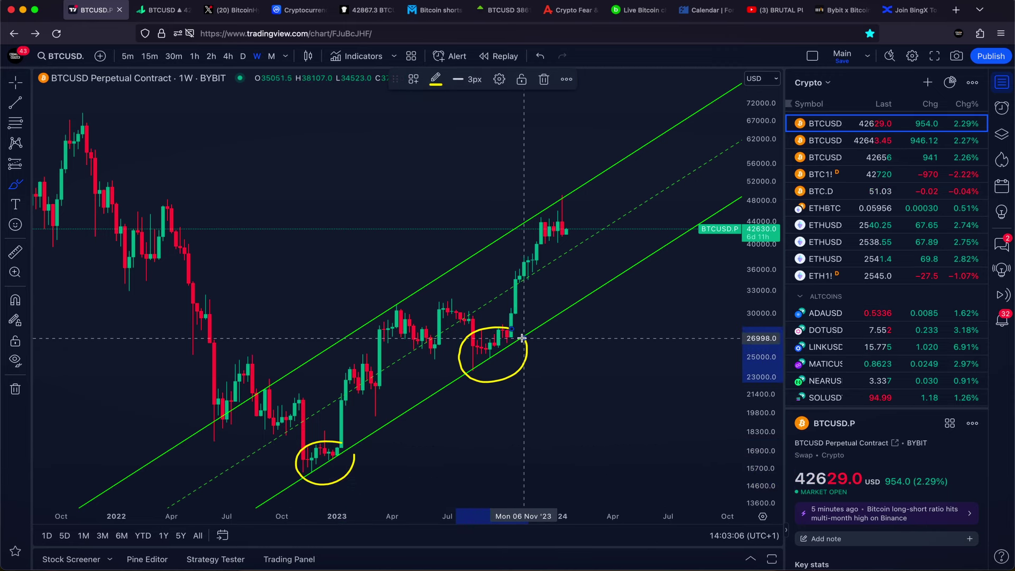
{"action": "key", "text": "super+z"}
{"action": "key", "text": "super+z"}
{"action": "mouse_move", "coordinate": [401, 294]}
{"action": "left_mouse_down"}
{"action": "mouse_move", "coordinate": [379, 305]}
{"action": "mouse_move", "coordinate": [413, 301]}
{"action": "left_mouse_up"}
{"action": "key", "text": "super+z"}
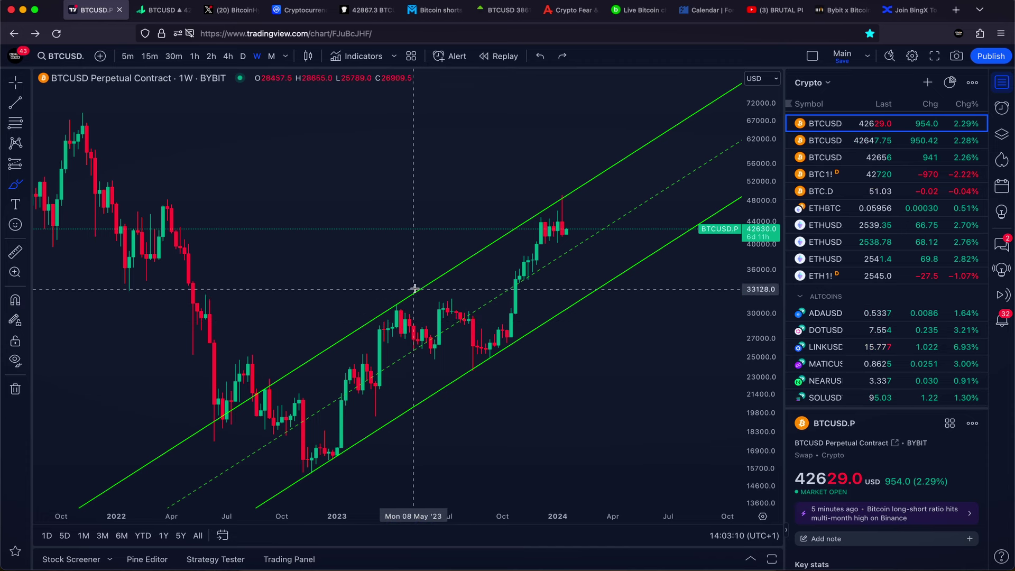
{"action": "scroll", "coordinate": [429, 276], "scroll_direction": "up", "scroll_amount": 3}
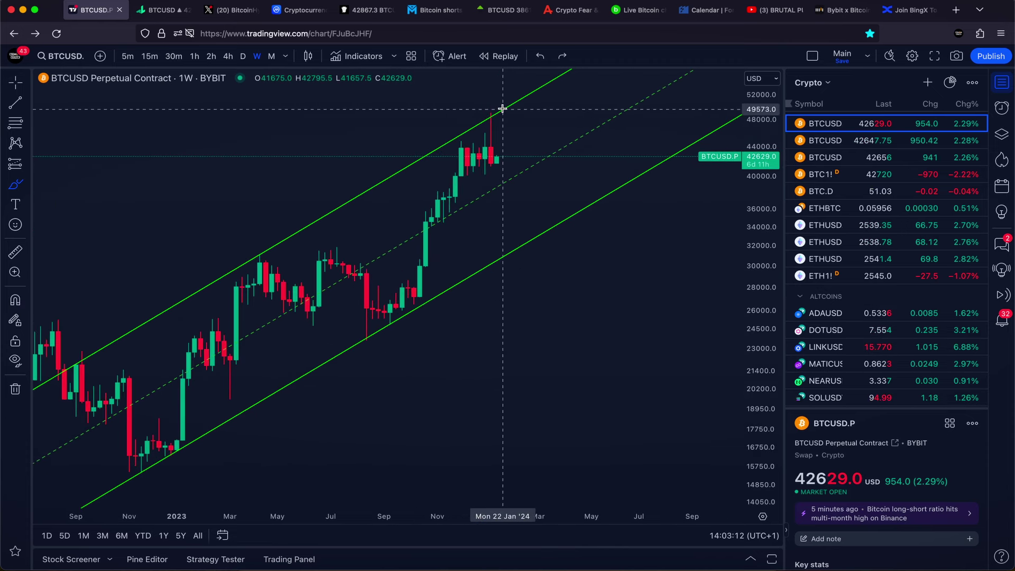
Circle the Jan '24 high at the channel top twice, undoing each circle
{"action": "mouse_move", "coordinate": [496, 97]}
{"action": "left_mouse_down"}
{"action": "mouse_move", "coordinate": [482, 95]}
{"action": "mouse_move", "coordinate": [468, 120]}
{"action": "left_mouse_up"}
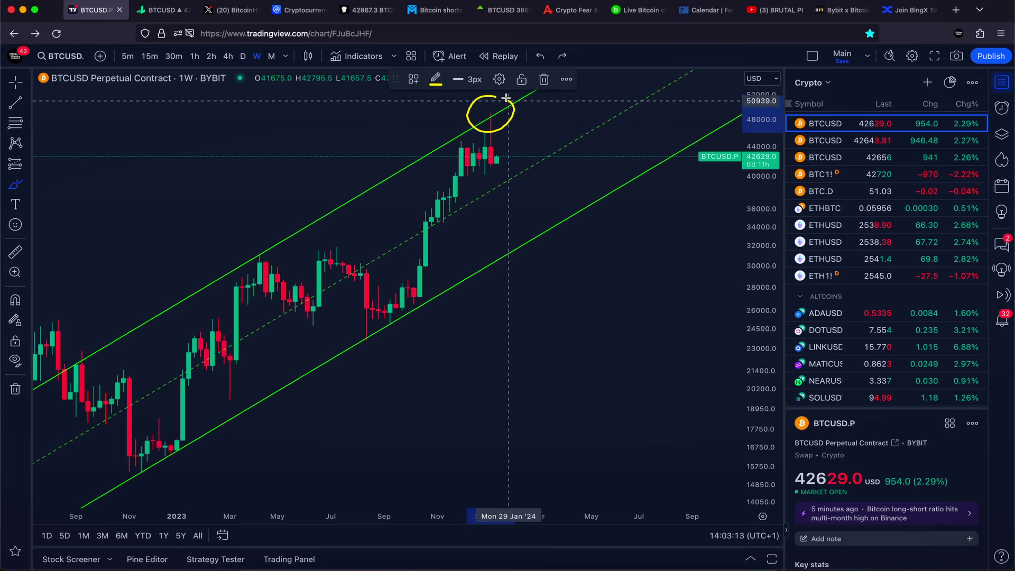
{"action": "key", "text": "super+z"}
{"action": "mouse_move", "coordinate": [495, 100]}
{"action": "left_mouse_down"}
{"action": "mouse_move", "coordinate": [487, 100]}
{"action": "mouse_move", "coordinate": [496, 127]}
{"action": "mouse_move", "coordinate": [497, 108]}
{"action": "left_mouse_up"}
{"action": "scroll", "coordinate": [494, 114], "scroll_direction": "left", "scroll_amount": 3}
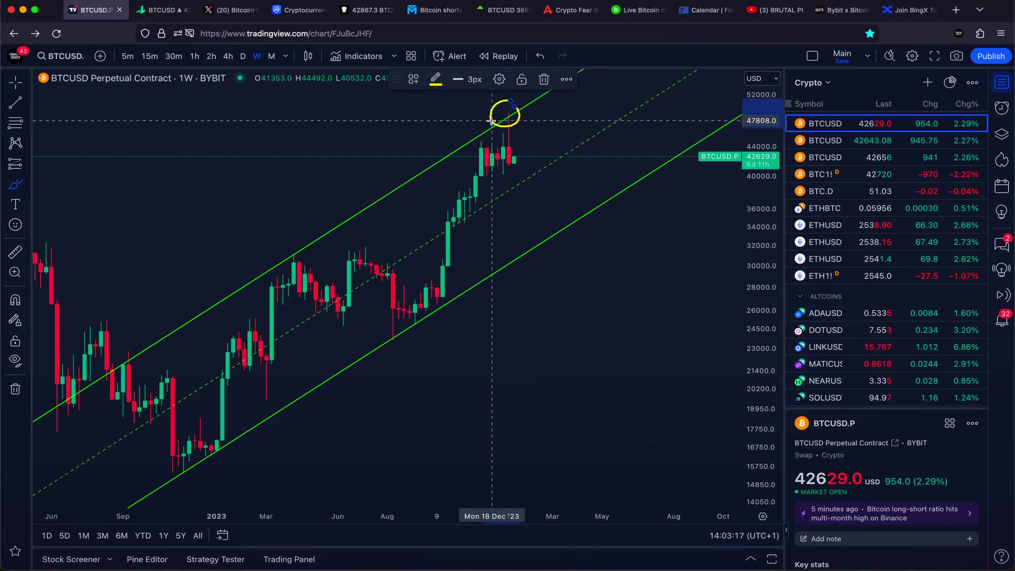
{"action": "key", "text": "super+z"}
{"action": "scroll", "coordinate": [491, 130], "scroll_direction": "down", "scroll_amount": 1}
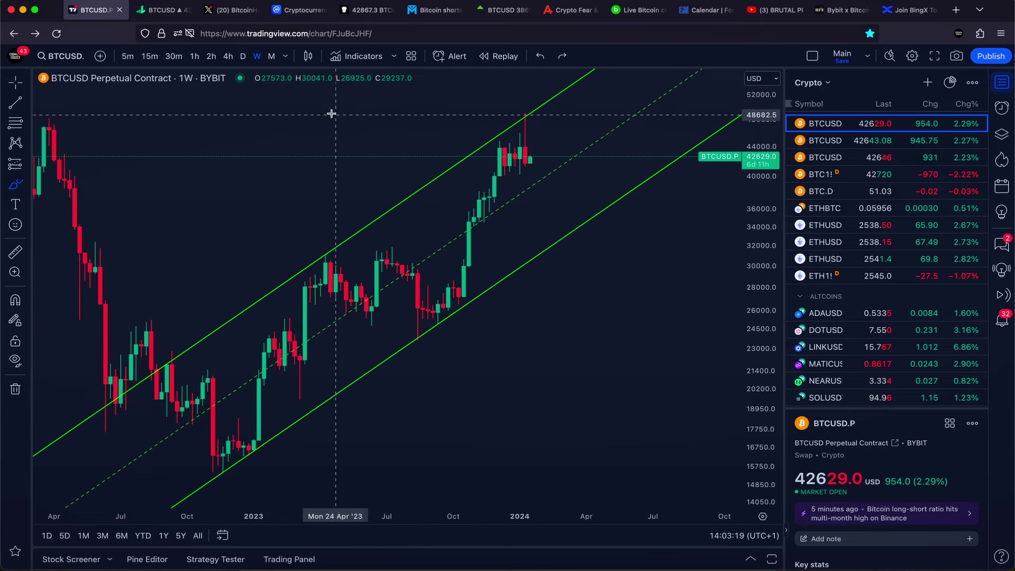
Switch to 4-hour candles on a linear scale and hide the green channels in the Object Tree
{"action": "left_click", "coordinate": [228, 56]}
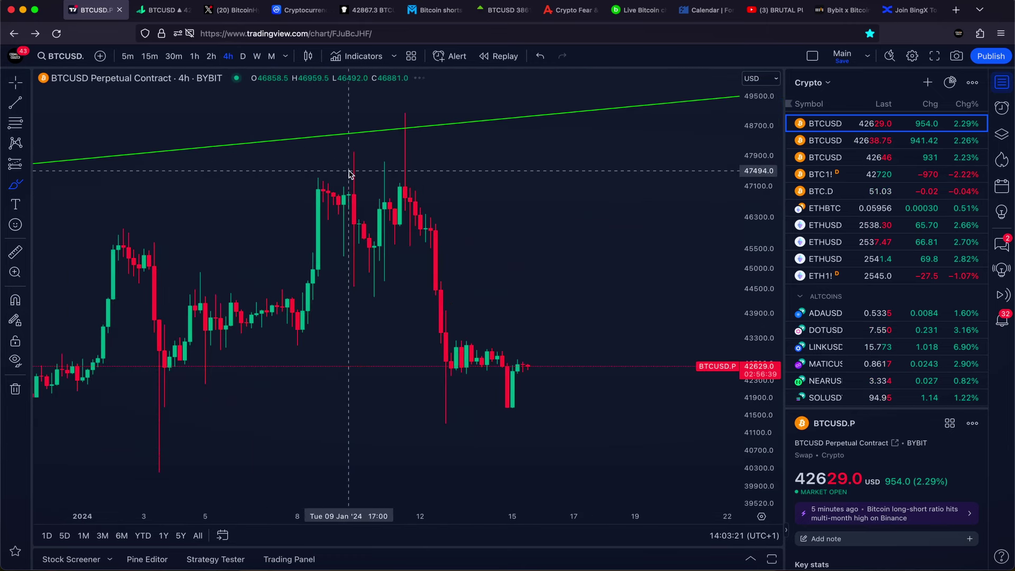
{"action": "scroll", "coordinate": [351, 170], "scroll_direction": "left", "scroll_amount": 5}
{"action": "scroll", "coordinate": [345, 173], "scroll_direction": "left", "scroll_amount": 3}
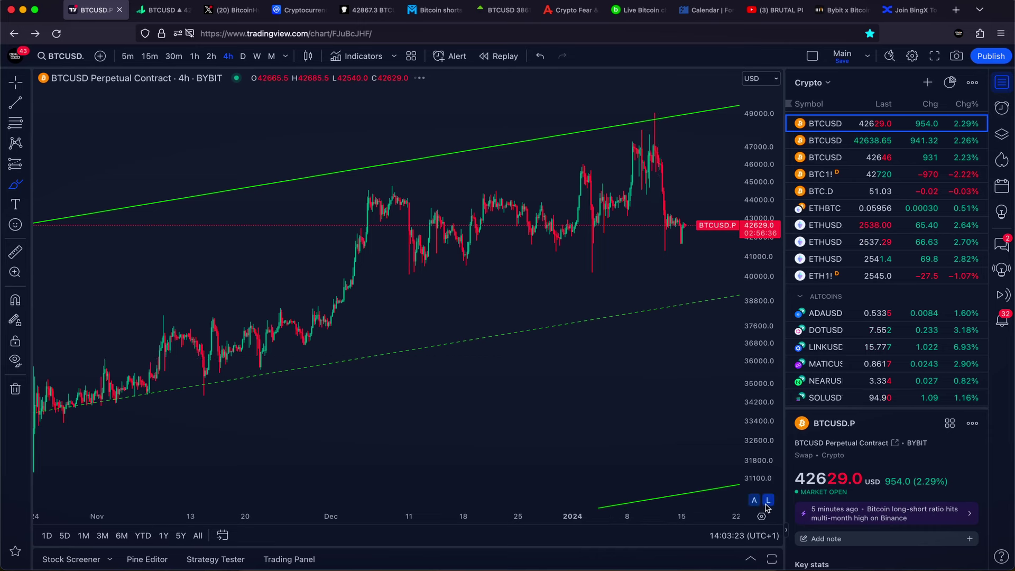
{"action": "left_click", "coordinate": [767, 500]}
{"action": "scroll", "coordinate": [455, 260], "scroll_direction": "up", "scroll_amount": 3}
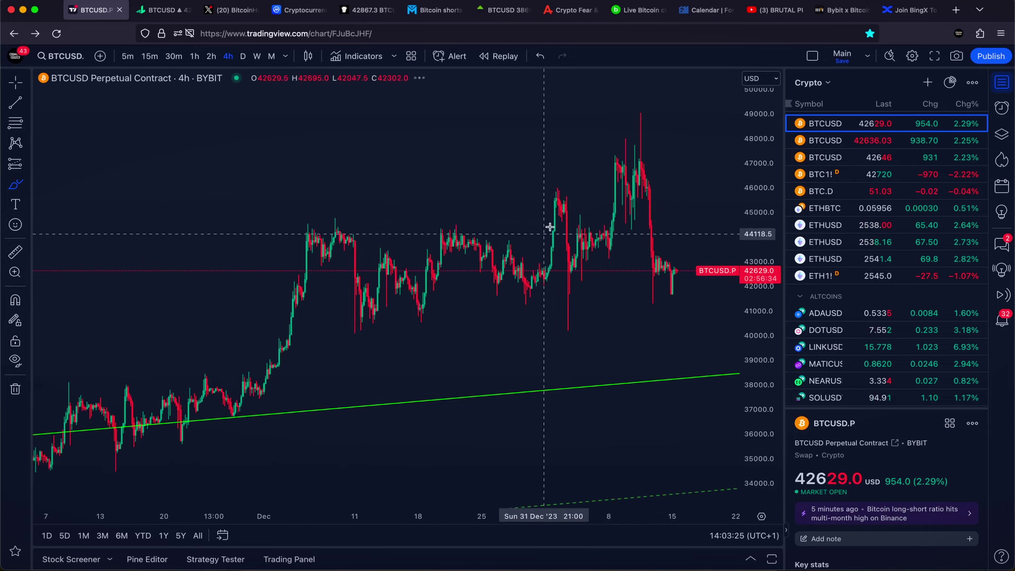
{"action": "left_click", "coordinate": [1000, 136]}
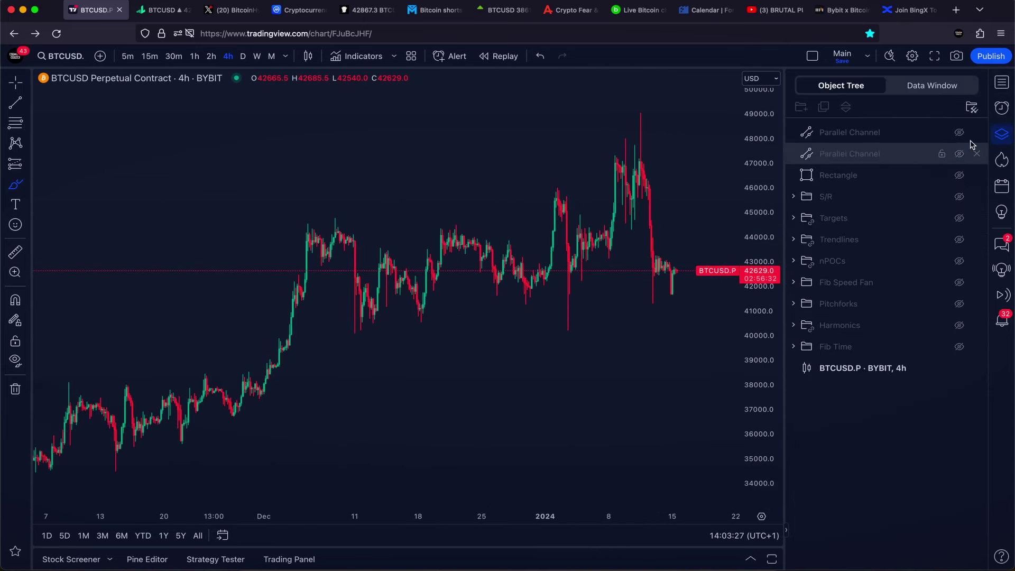
{"action": "left_click", "coordinate": [1002, 82]}
Draw a flat trend line at 44508 and a rising line from the 40038.5 December low
{"action": "left_click", "coordinate": [25, 103]}
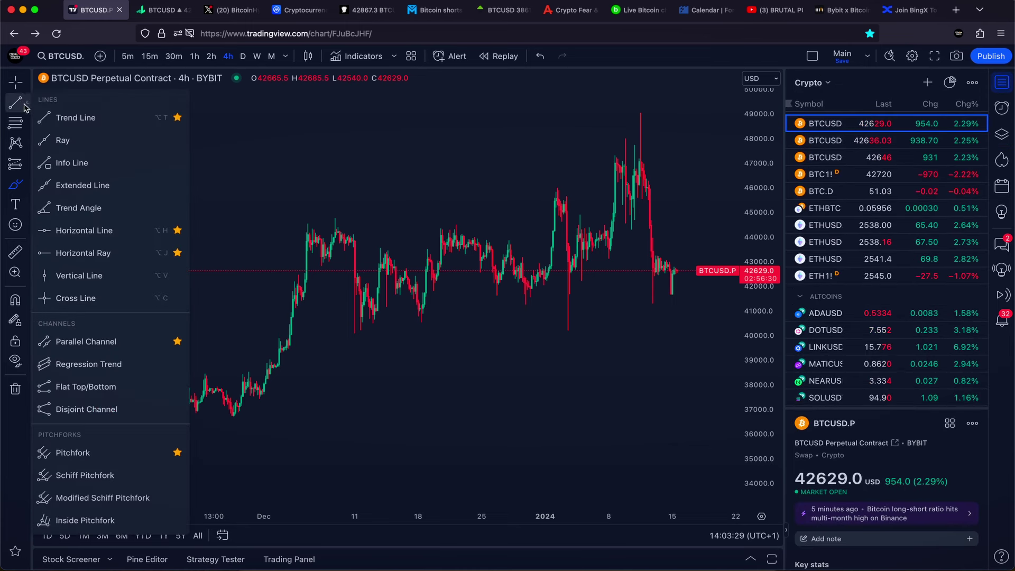
{"action": "left_click", "coordinate": [72, 117]}
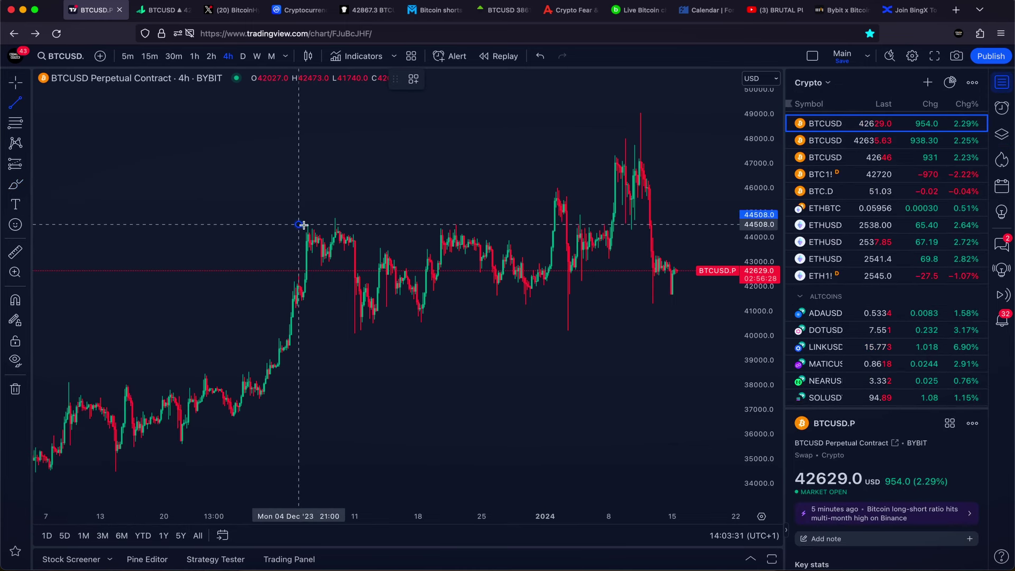
{"action": "left_click_drag", "start_coordinate": [303, 225], "coordinate": [678, 232]}
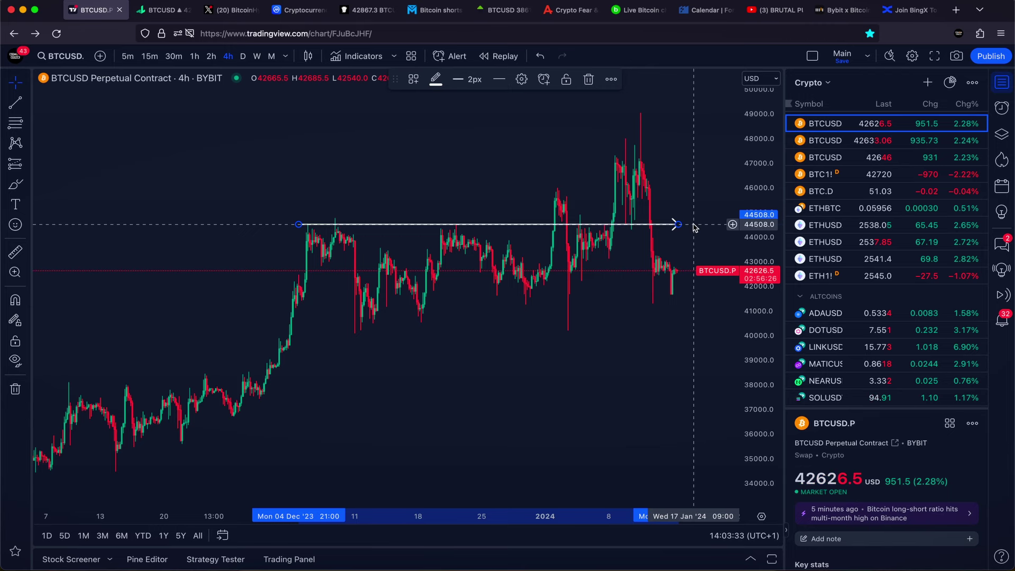
{"action": "scroll", "coordinate": [694, 227], "scroll_direction": "up", "scroll_amount": 2}
{"action": "left_click", "coordinate": [16, 103]}
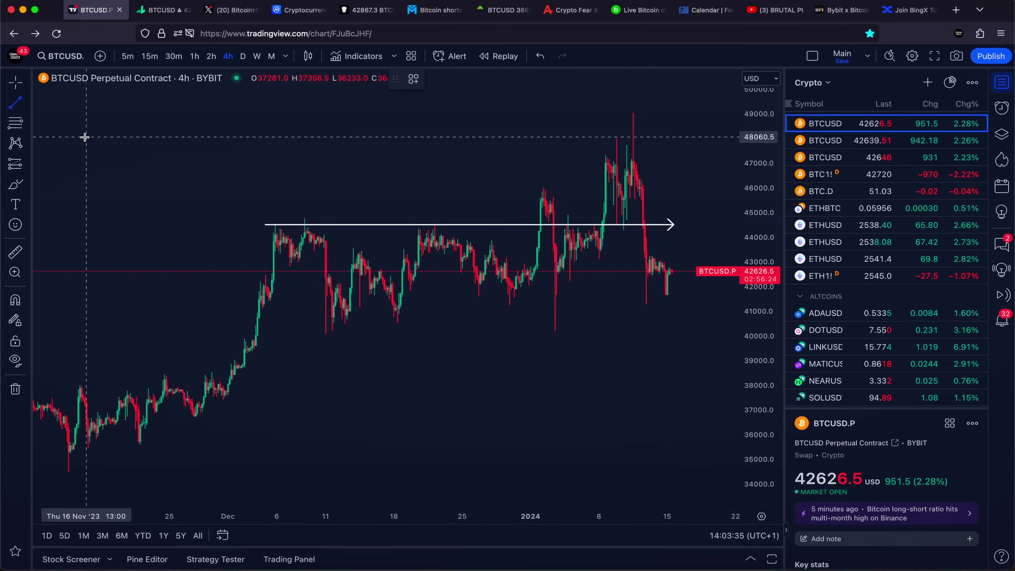
{"action": "left_click_drag", "start_coordinate": [322, 335], "coordinate": [684, 256]}
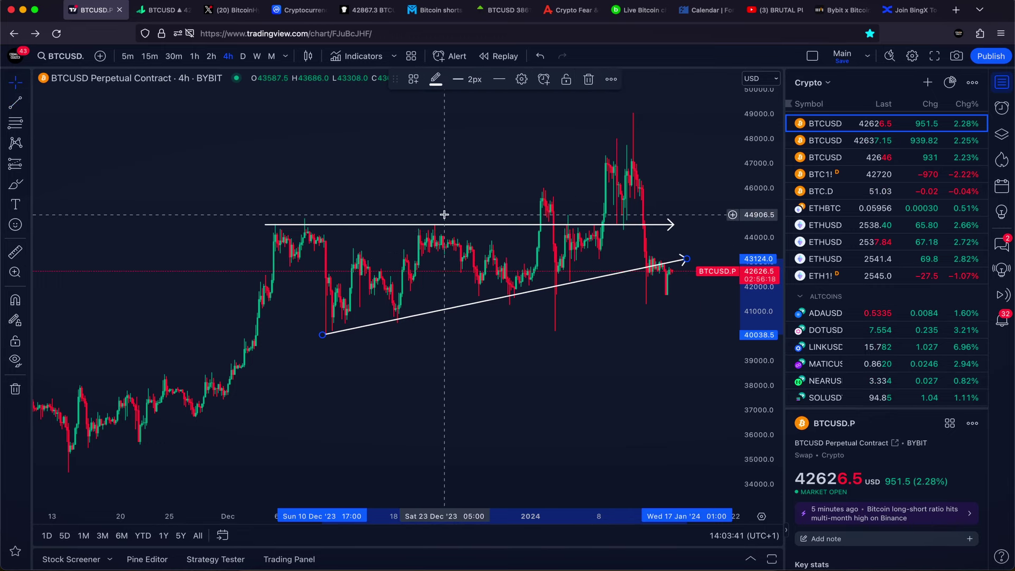
Brush a projected price path across the range, then undo it
{"action": "left_click", "coordinate": [15, 184]}
{"action": "mouse_move", "coordinate": [500, 250]}
{"action": "left_mouse_down"}
{"action": "mouse_move", "coordinate": [539, 253]}
{"action": "mouse_move", "coordinate": [653, 170]}
{"action": "left_mouse_up"}
{"action": "key", "text": "super"}
{"action": "key", "text": "super+z"}
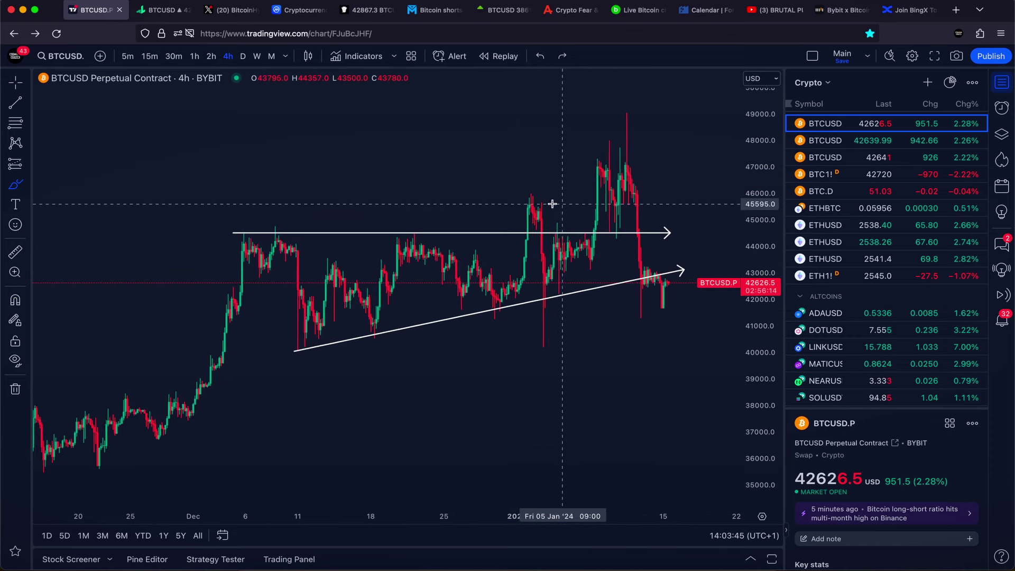
{"action": "scroll", "coordinate": [555, 209], "scroll_direction": "up", "scroll_amount": 3}
Sketch and undo a stroke and circle at the January peak and a wavy price path
{"action": "mouse_move", "coordinate": [517, 203]}
{"action": "left_mouse_down"}
{"action": "mouse_move", "coordinate": [485, 196]}
{"action": "mouse_move", "coordinate": [476, 233]}
{"action": "mouse_move", "coordinate": [521, 220]}
{"action": "mouse_move", "coordinate": [500, 201]}
{"action": "mouse_move", "coordinate": [530, 354]}
{"action": "left_mouse_up"}
{"action": "key", "text": "super+z"}
{"action": "key", "text": "super+z"}
{"action": "mouse_move", "coordinate": [535, 266]}
{"action": "left_mouse_down"}
{"action": "mouse_move", "coordinate": [475, 280]}
{"action": "mouse_move", "coordinate": [529, 306]}
{"action": "mouse_move", "coordinate": [535, 264]}
{"action": "left_mouse_up"}
{"action": "key", "text": "super+z"}
{"action": "mouse_move", "coordinate": [206, 259]}
{"action": "left_mouse_down"}
{"action": "mouse_move", "coordinate": [391, 290]}
{"action": "mouse_move", "coordinate": [505, 298]}
{"action": "mouse_move", "coordinate": [558, 289]}
{"action": "mouse_move", "coordinate": [620, 187]}
{"action": "left_mouse_up"}
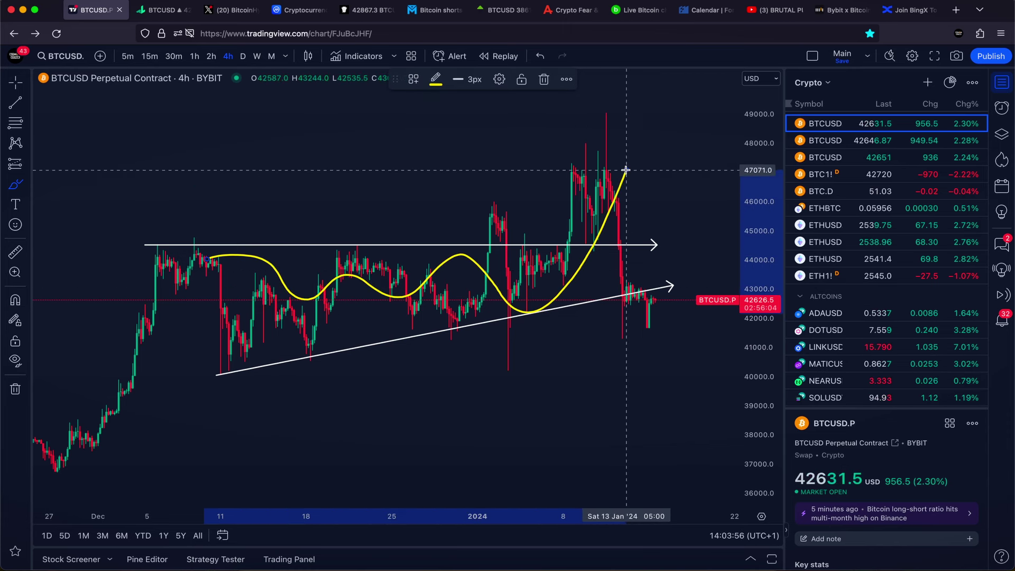
{"action": "key", "text": "super+z"}
Draw a vertical trend-line arrow and move it to rise from the ~44,500 breakout to about 49000
{"action": "left_click", "coordinate": [17, 104]}
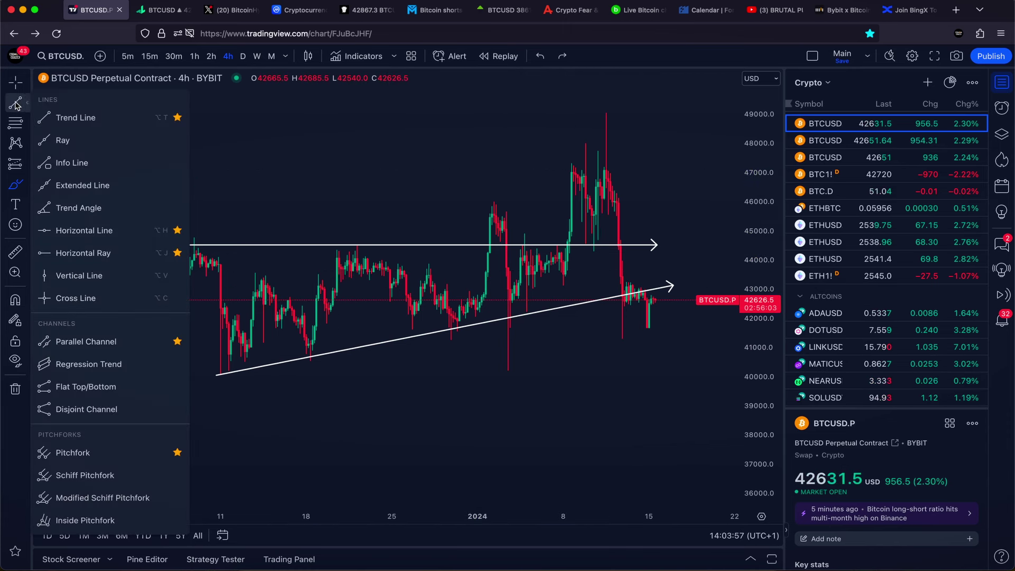
{"action": "left_click", "coordinate": [66, 115]}
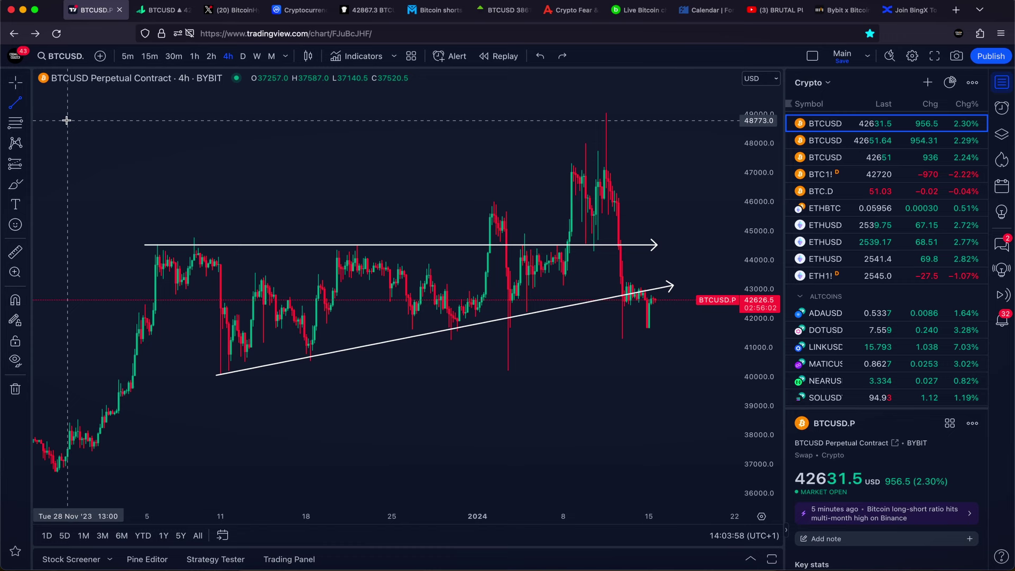
{"action": "left_click", "coordinate": [220, 374]}
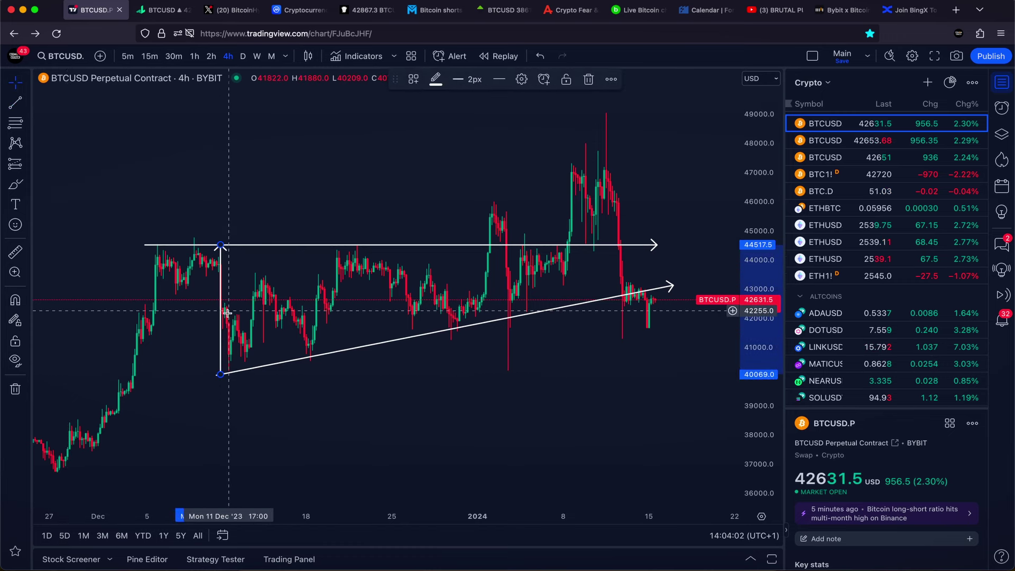
{"action": "left_click", "coordinate": [219, 245]}
{"action": "left_click_drag", "start_coordinate": [220, 341], "coordinate": [568, 209]}
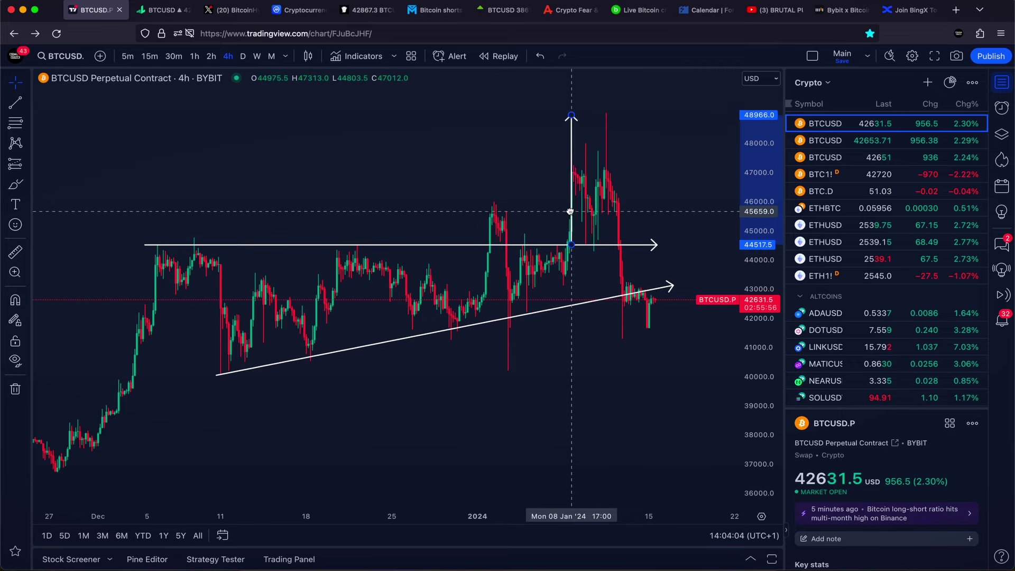
{"action": "left_click", "coordinate": [544, 208]}
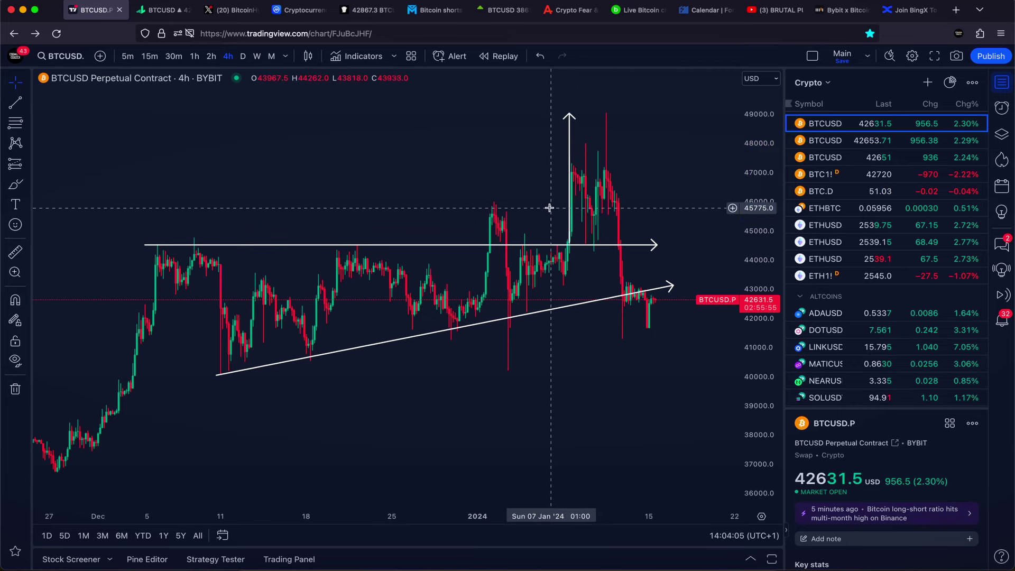
Brush a circle around the arrow's top near 49000, then undo it
{"action": "left_click", "coordinate": [15, 184]}
{"action": "mouse_move", "coordinate": [611, 108]}
{"action": "left_mouse_down"}
{"action": "mouse_move", "coordinate": [544, 110]}
{"action": "mouse_move", "coordinate": [586, 133]}
{"action": "mouse_move", "coordinate": [550, 104]}
{"action": "mouse_move", "coordinate": [561, 131]}
{"action": "mouse_move", "coordinate": [628, 126]}
{"action": "left_mouse_up"}
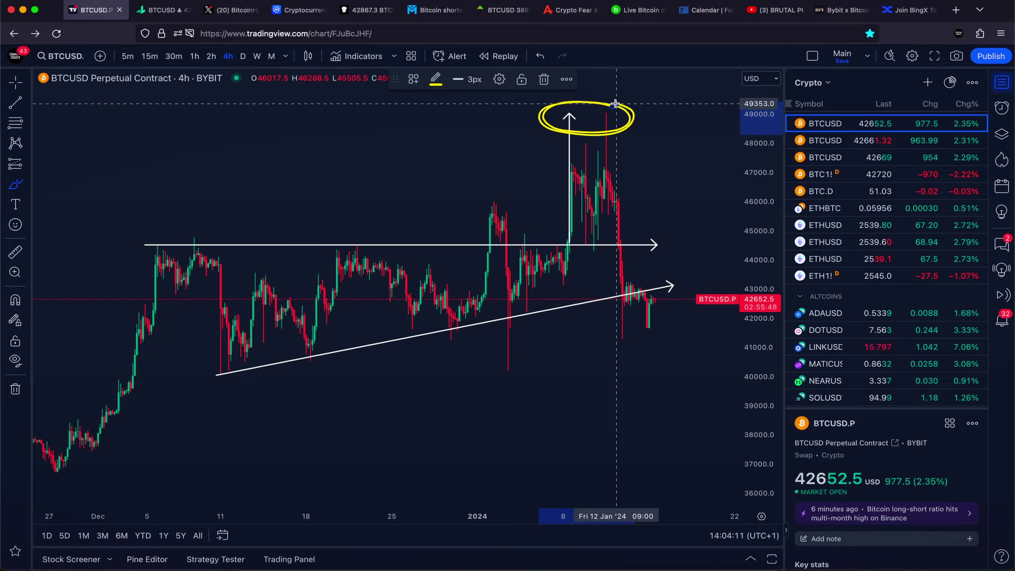
{"action": "scroll", "coordinate": [617, 111], "scroll_direction": "down", "scroll_amount": 1}
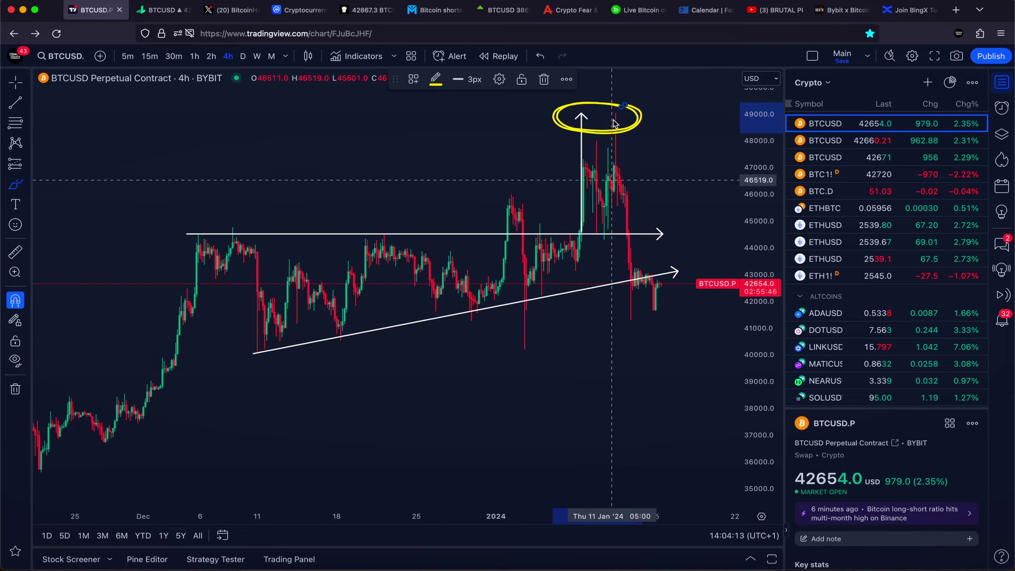
{"action": "key", "text": "super+z"}
{"action": "key", "text": "super+z"}
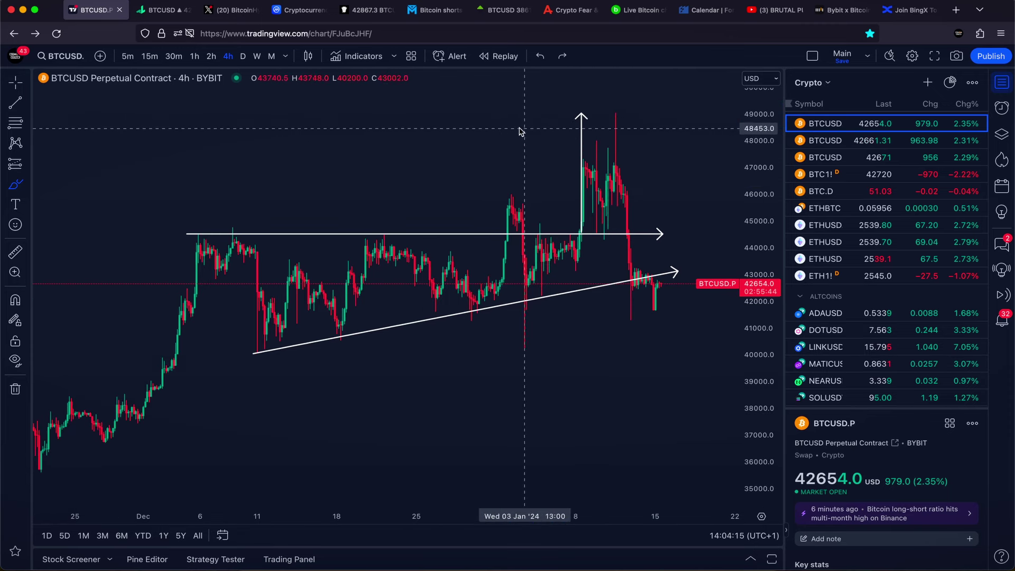
{"action": "scroll", "coordinate": [449, 106], "scroll_direction": "up", "scroll_amount": 1}
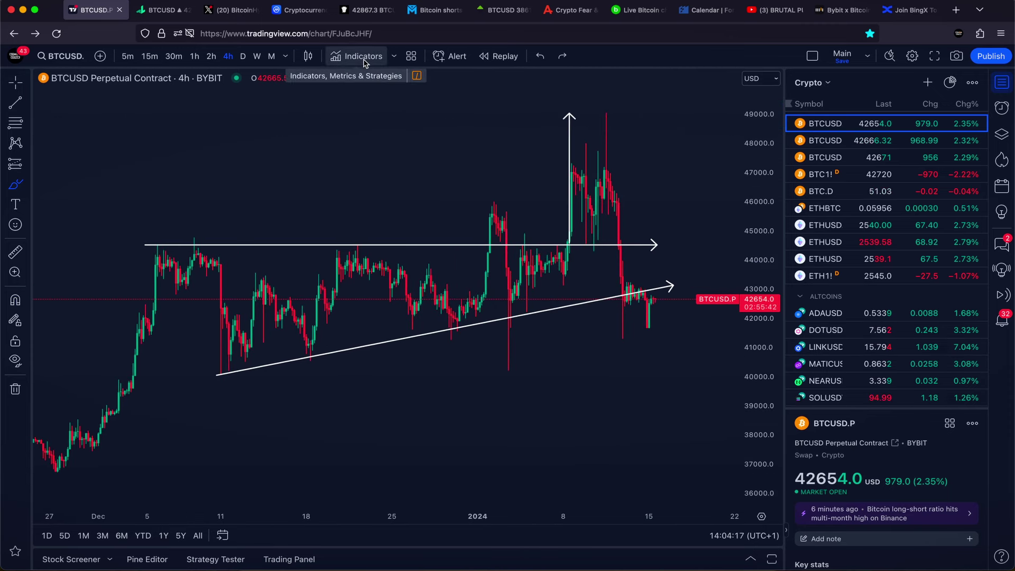
Add the Ehlers Stochastic CG Oscillator from Favorites and switch the chart to D (daily) candles
{"action": "left_click", "coordinate": [363, 59]}
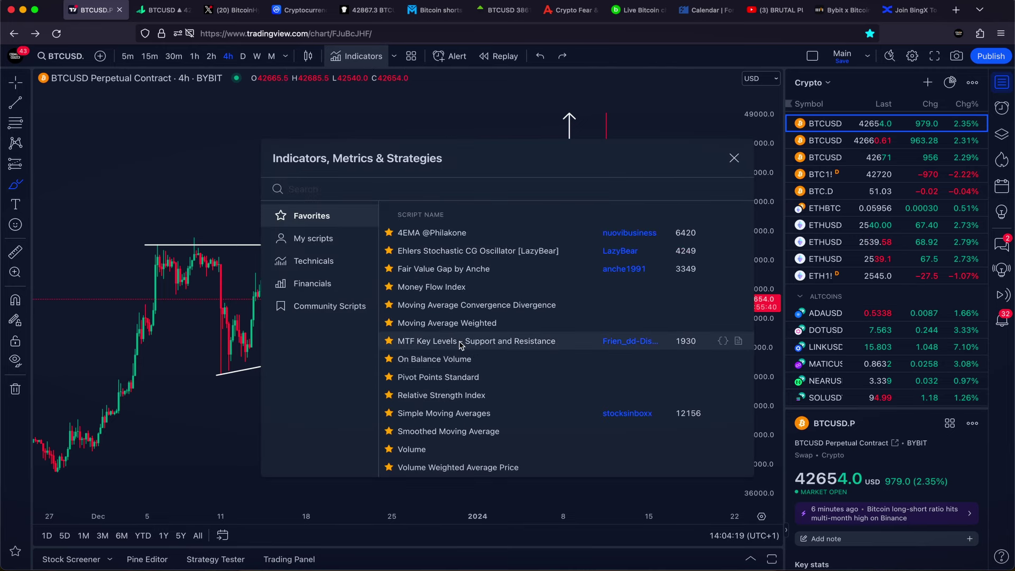
{"action": "left_click", "coordinate": [470, 254]}
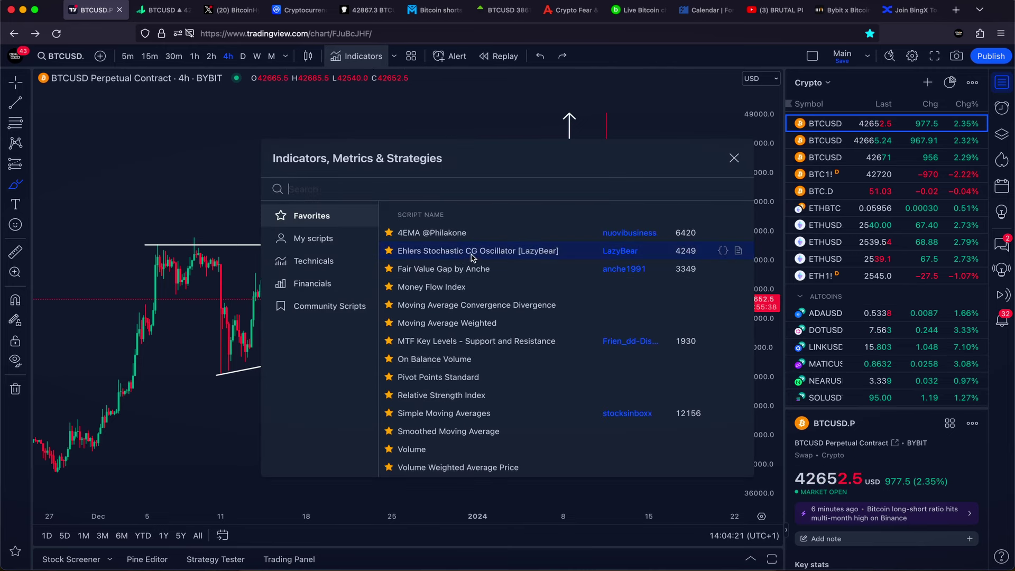
{"action": "left_click", "coordinate": [733, 159]}
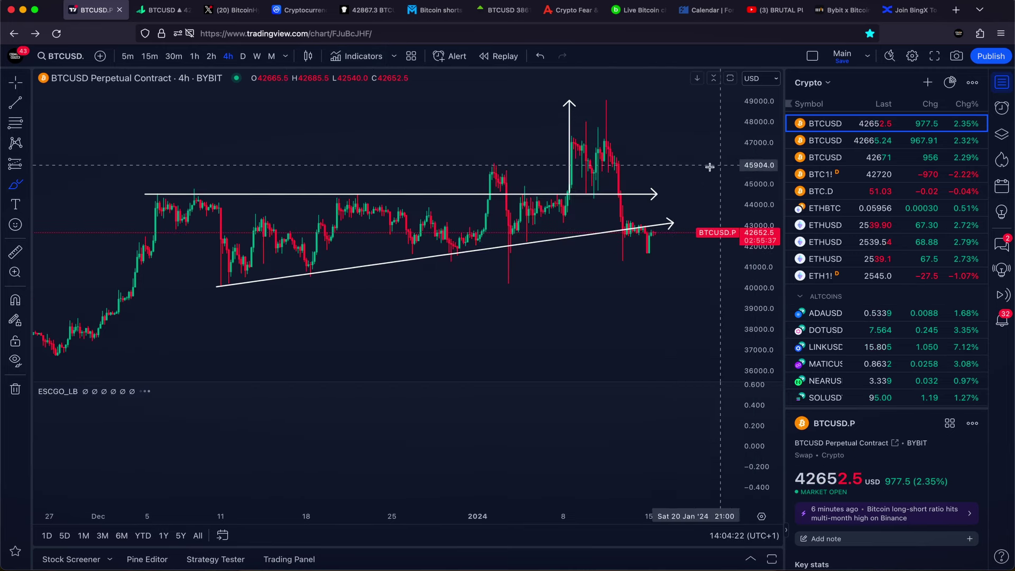
{"action": "left_click", "coordinate": [243, 59]}
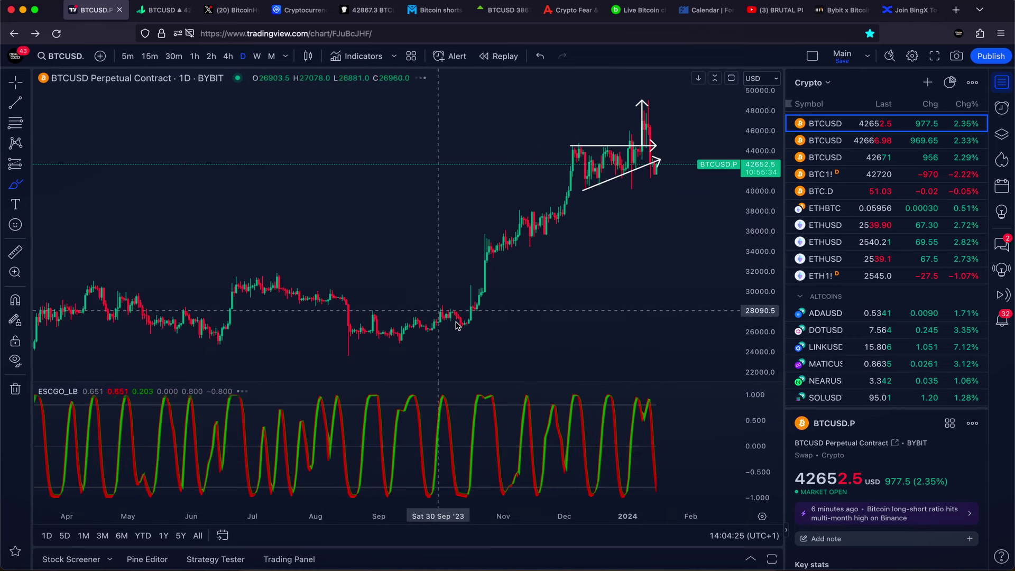
{"action": "scroll", "coordinate": [613, 288], "scroll_direction": "up", "scroll_amount": 3}
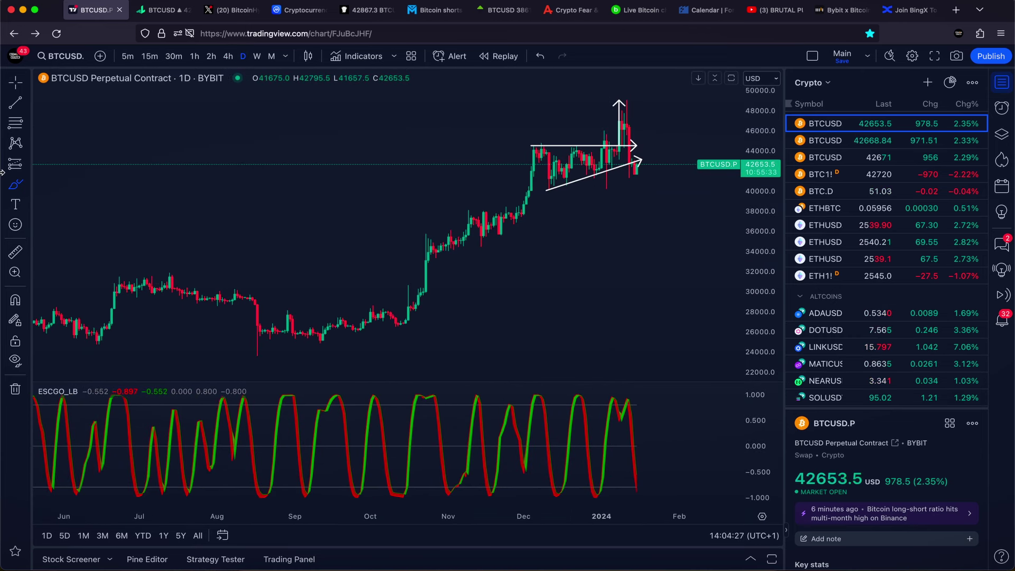
{"action": "scroll", "coordinate": [545, 312], "scroll_direction": "up", "scroll_amount": 2}
{"action": "mouse_move", "coordinate": [584, 396]}
{"action": "left_mouse_down"}
{"action": "mouse_move", "coordinate": [596, 415]}
{"action": "mouse_move", "coordinate": [555, 406]}
{"action": "mouse_move", "coordinate": [591, 394]}
{"action": "left_mouse_up"}
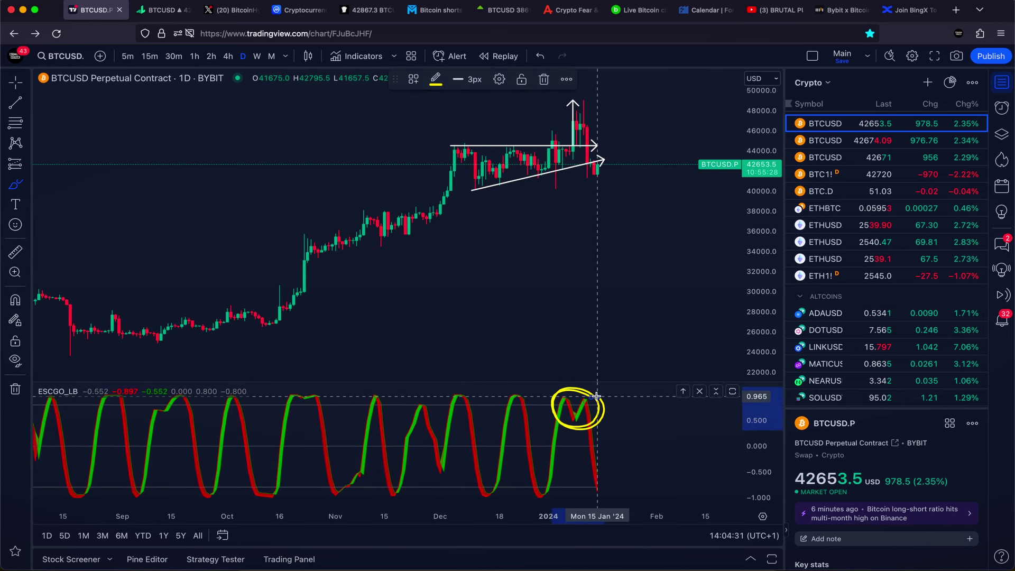
{"action": "key", "text": "ctrl+z"}
{"action": "scroll", "coordinate": [573, 330], "scroll_direction": "up", "scroll_amount": 2}
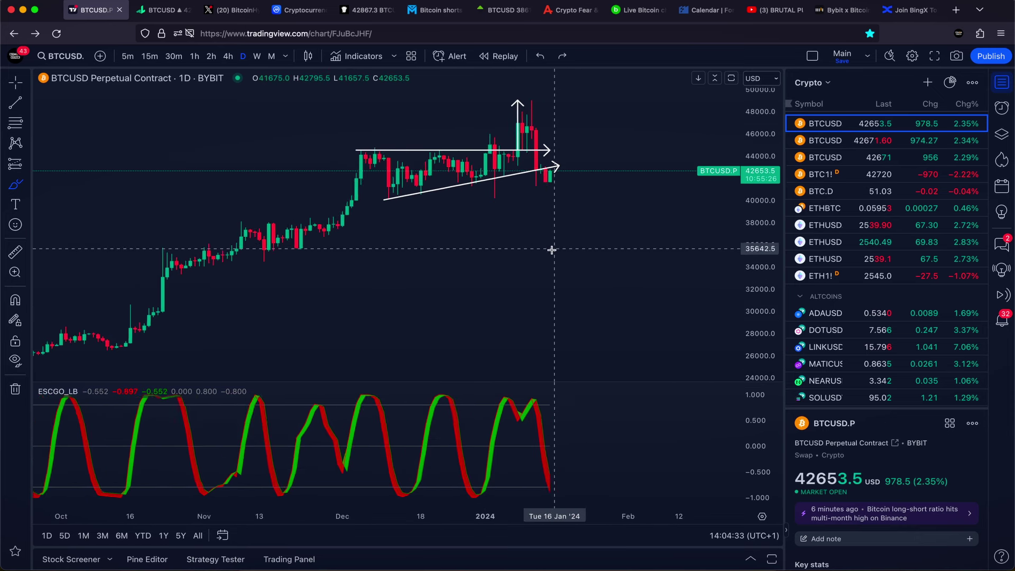
{"action": "left_click_drag", "start_coordinate": [536, 394], "coordinate": [486, 401]}
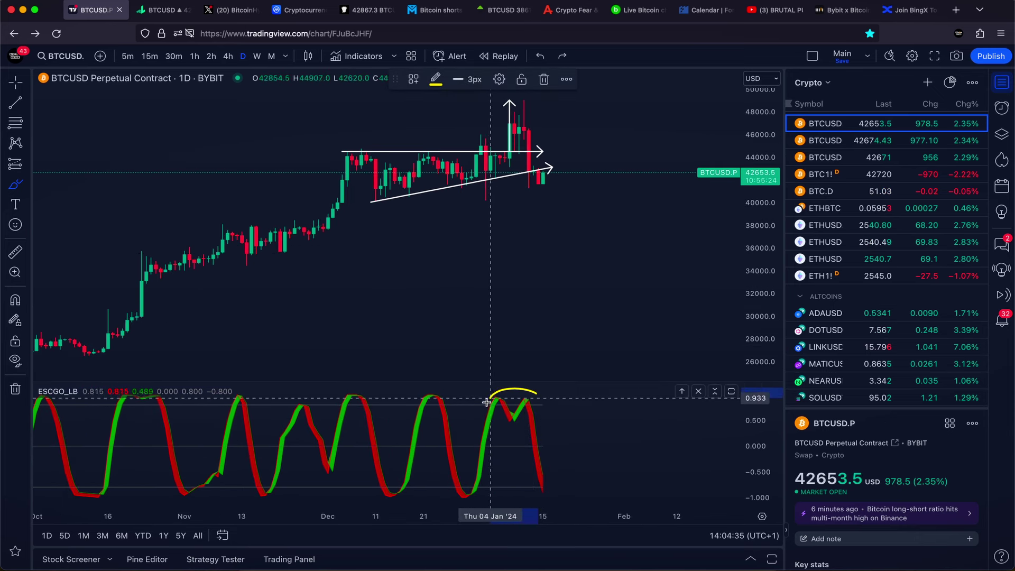
{"action": "key", "text": "ctrl+z"}
{"action": "left_click_drag", "start_coordinate": [528, 94], "coordinate": [497, 95]}
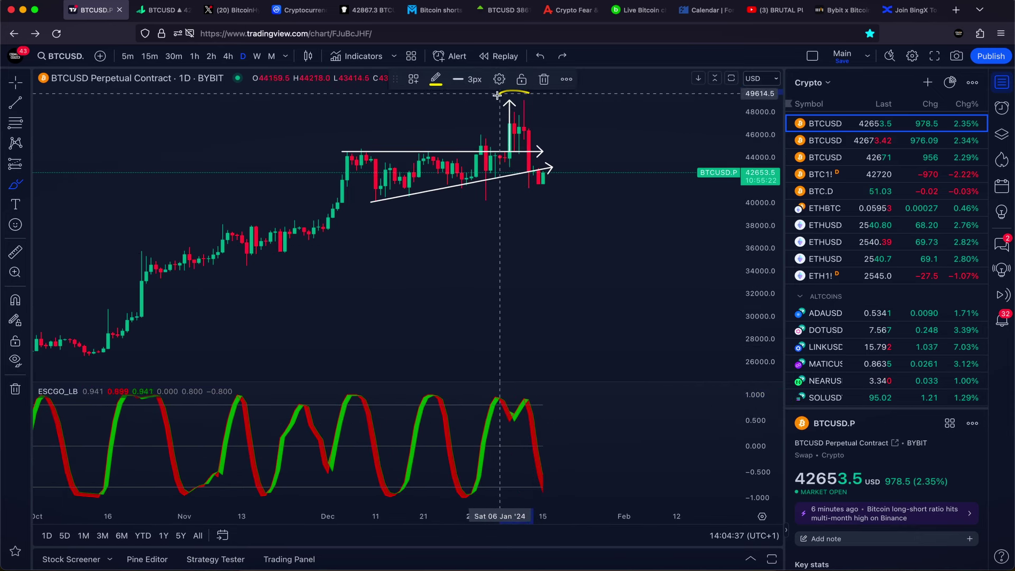
{"action": "key", "text": "ctrl+z"}
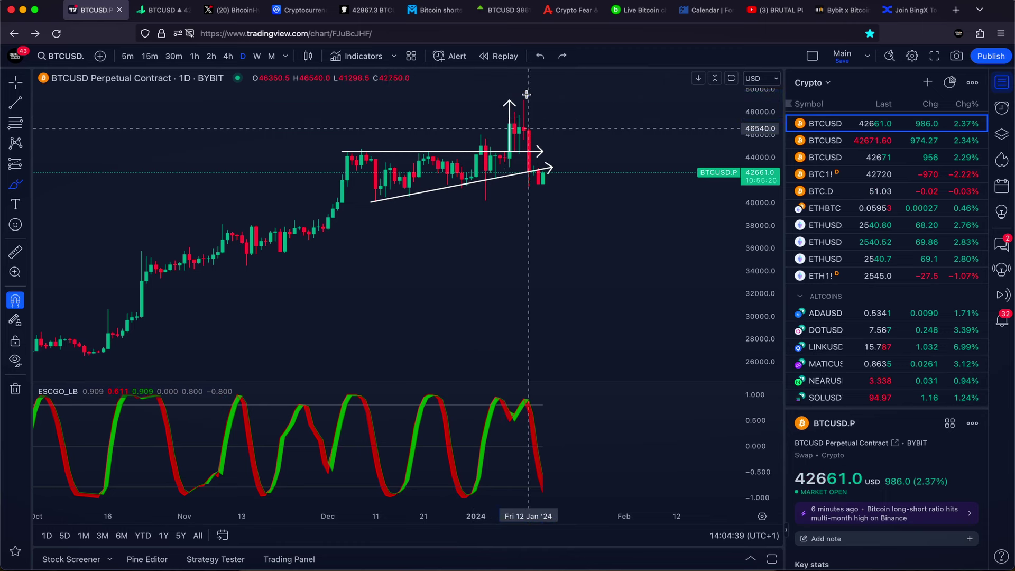
{"action": "mouse_move", "coordinate": [492, 95]}
{"action": "left_mouse_down"}
{"action": "mouse_move", "coordinate": [510, 101]}
{"action": "mouse_move", "coordinate": [551, 172]}
{"action": "left_mouse_up"}
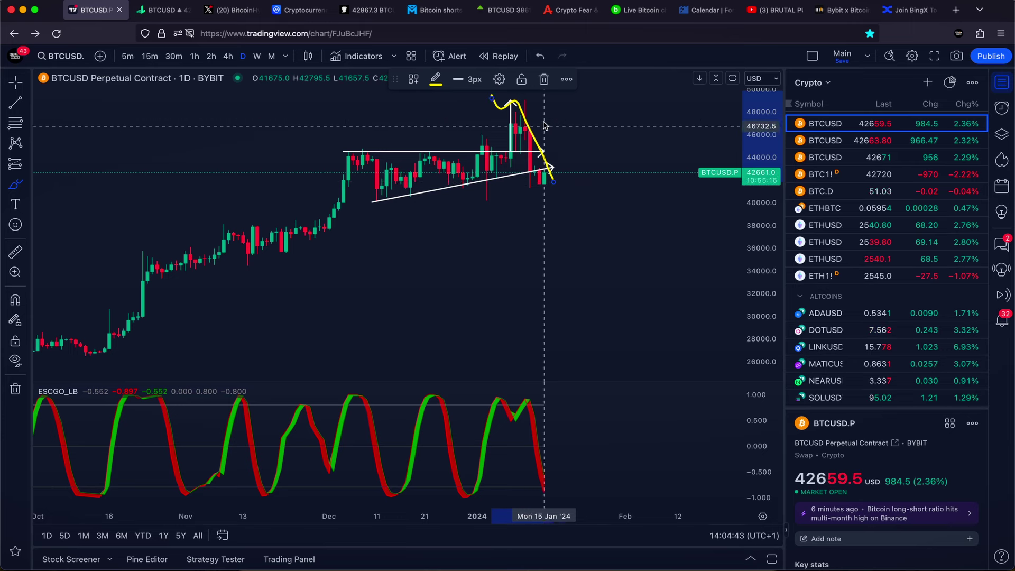
{"action": "left_click", "coordinate": [543, 81]}
{"action": "scroll", "coordinate": [515, 200], "scroll_direction": "up", "scroll_amount": 3}
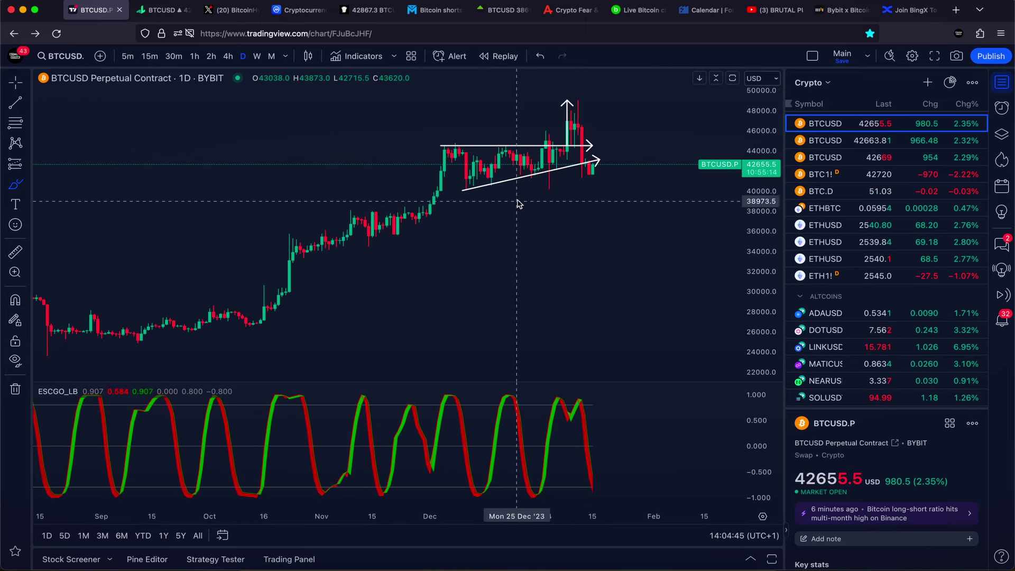
{"action": "mouse_move", "coordinate": [496, 98]}
{"action": "left_mouse_down"}
{"action": "mouse_move", "coordinate": [515, 119]}
{"action": "mouse_move", "coordinate": [527, 197]}
{"action": "left_mouse_up"}
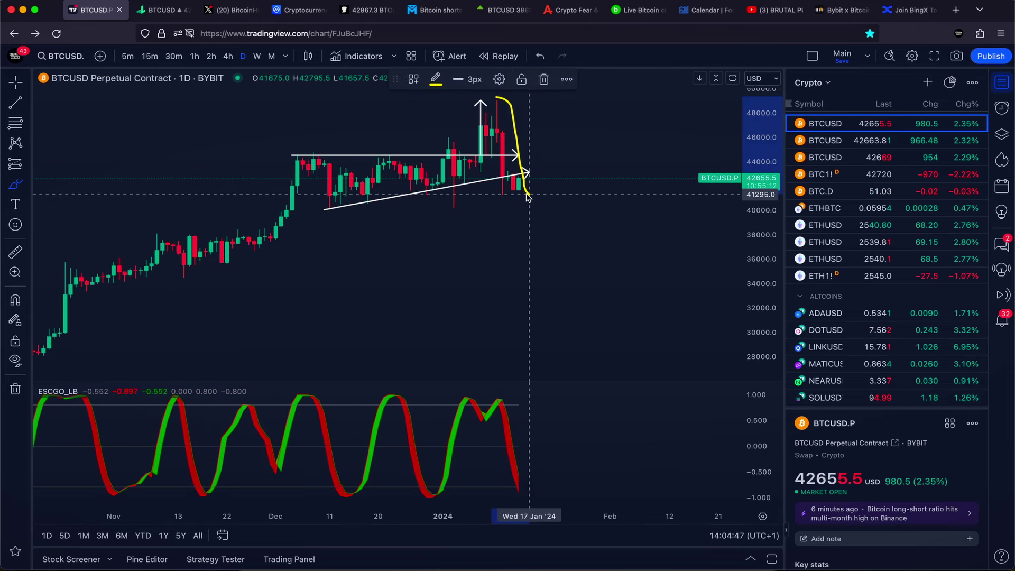
{"action": "left_click", "coordinate": [544, 80]}
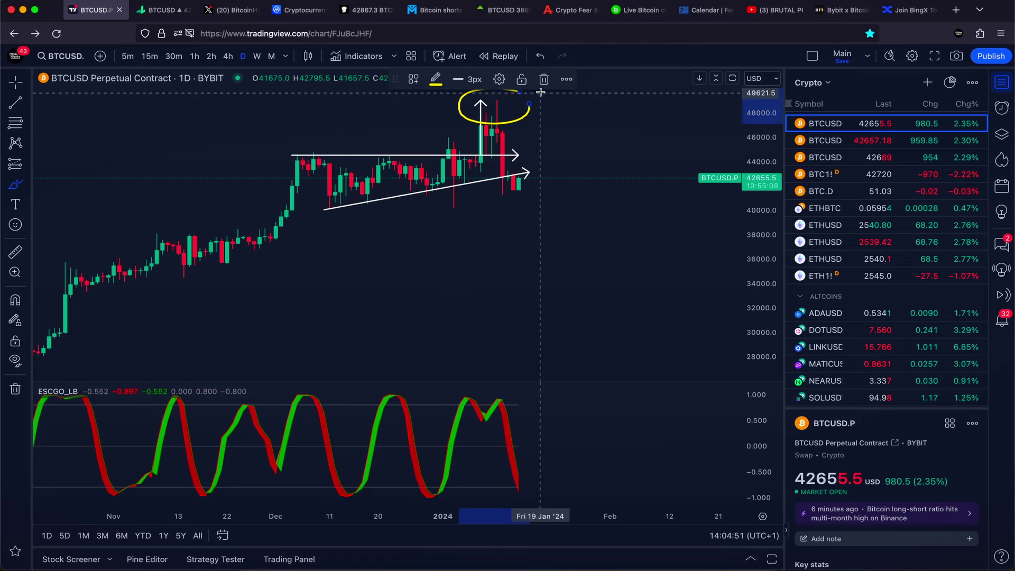
{"action": "left_click", "coordinate": [544, 81]}
{"action": "mouse_move", "coordinate": [546, 149]}
{"action": "left_mouse_down"}
{"action": "mouse_move", "coordinate": [483, 161]}
{"action": "mouse_move", "coordinate": [529, 200]}
{"action": "mouse_move", "coordinate": [544, 153]}
{"action": "mouse_move", "coordinate": [655, 296]}
{"action": "mouse_move", "coordinate": [679, 310]}
{"action": "left_mouse_up"}
{"action": "scroll", "coordinate": [520, 264], "scroll_direction": "down", "scroll_amount": 2}
{"action": "key", "text": "super+z"}
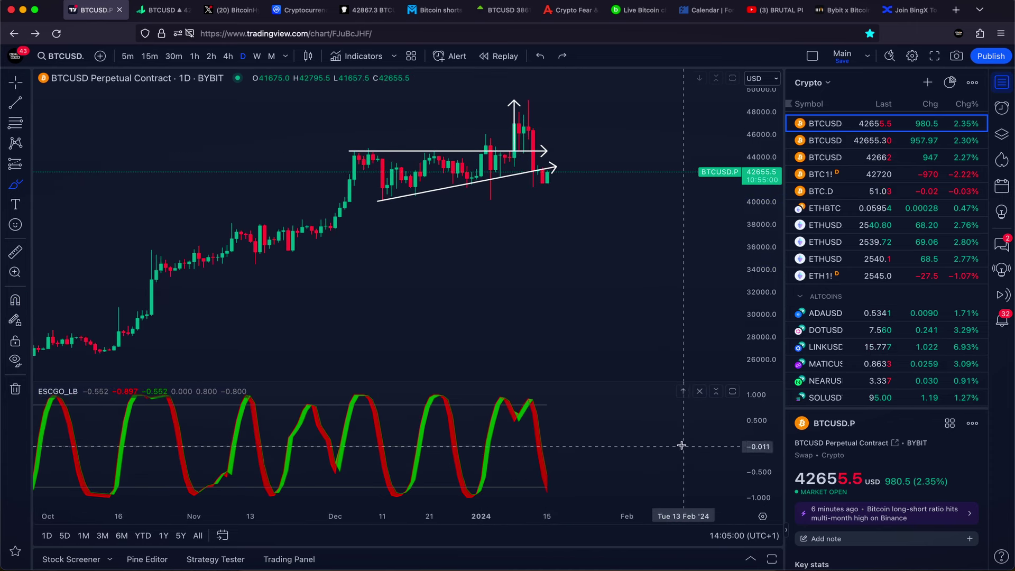
Remove the oscillator pane and show the Bybit BTCUSD perpetual on weekly candles
{"action": "left_click", "coordinate": [699, 394]}
{"action": "left_click", "coordinate": [824, 140]}
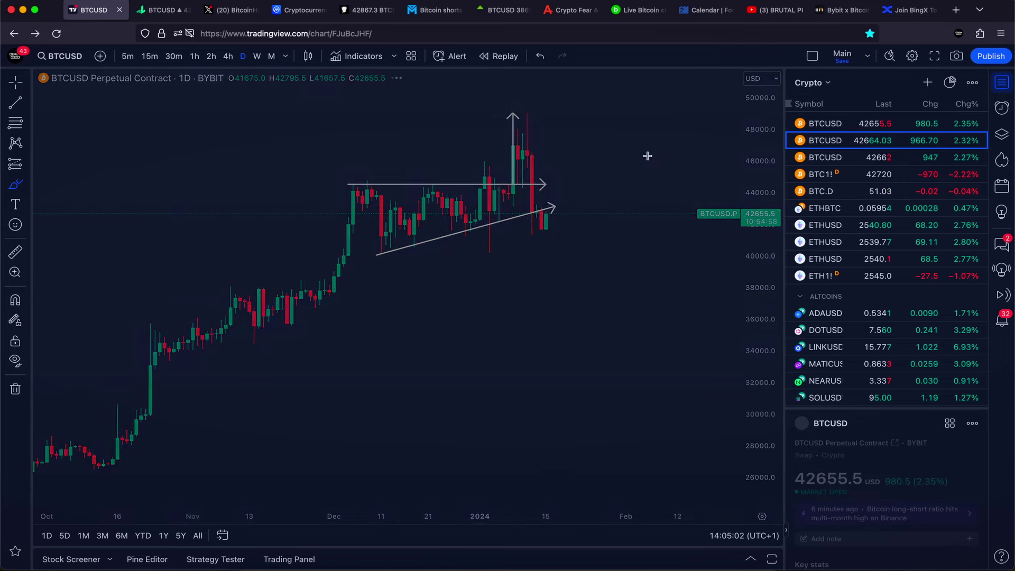
{"action": "scroll", "coordinate": [638, 153], "scroll_direction": "down", "scroll_amount": 1}
{"action": "left_click", "coordinate": [257, 56]}
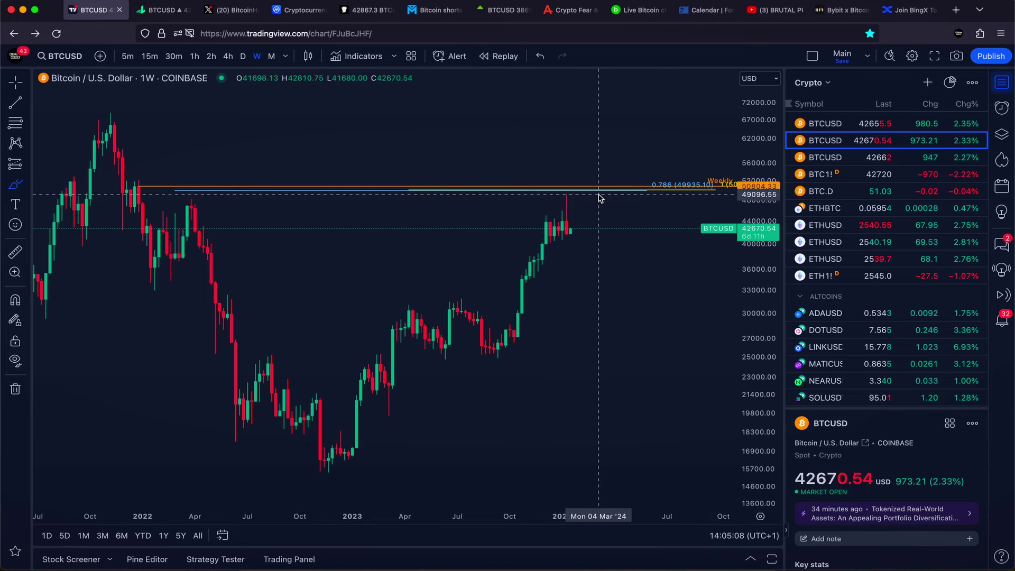
{"action": "left_click", "coordinate": [825, 124]}
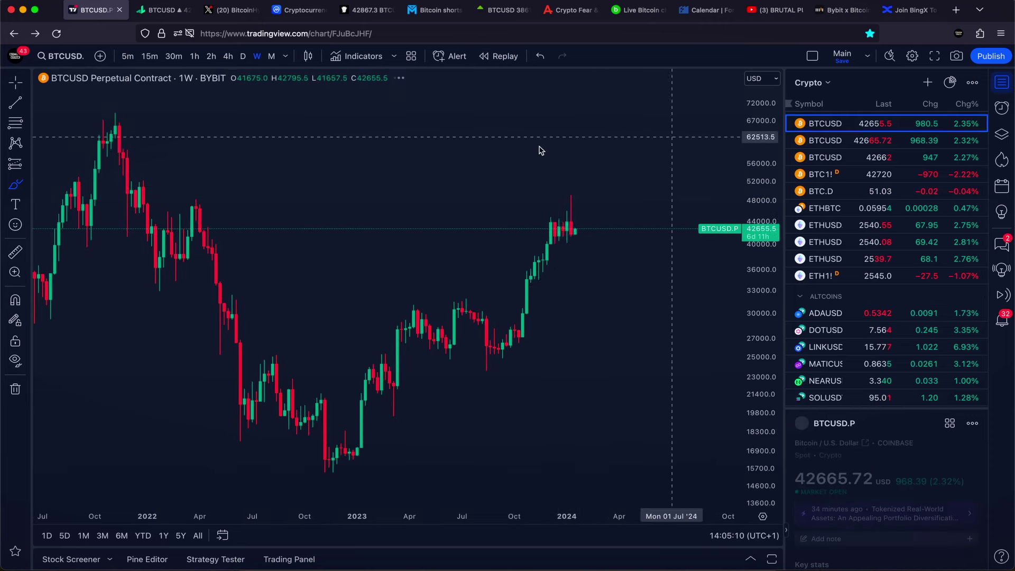
Hide the three trend lines in the Object Tree and open the indicators library
{"action": "left_click", "coordinate": [1001, 136]}
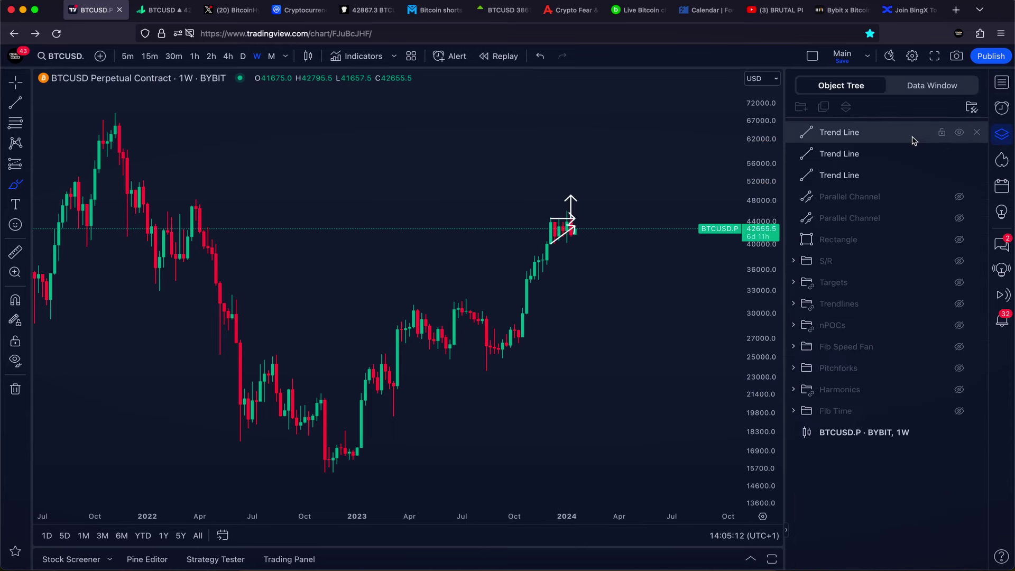
{"action": "left_click", "coordinate": [910, 133]}
{"action": "left_click", "coordinate": [884, 175], "text": "shift"}
{"action": "left_click", "coordinate": [959, 175]}
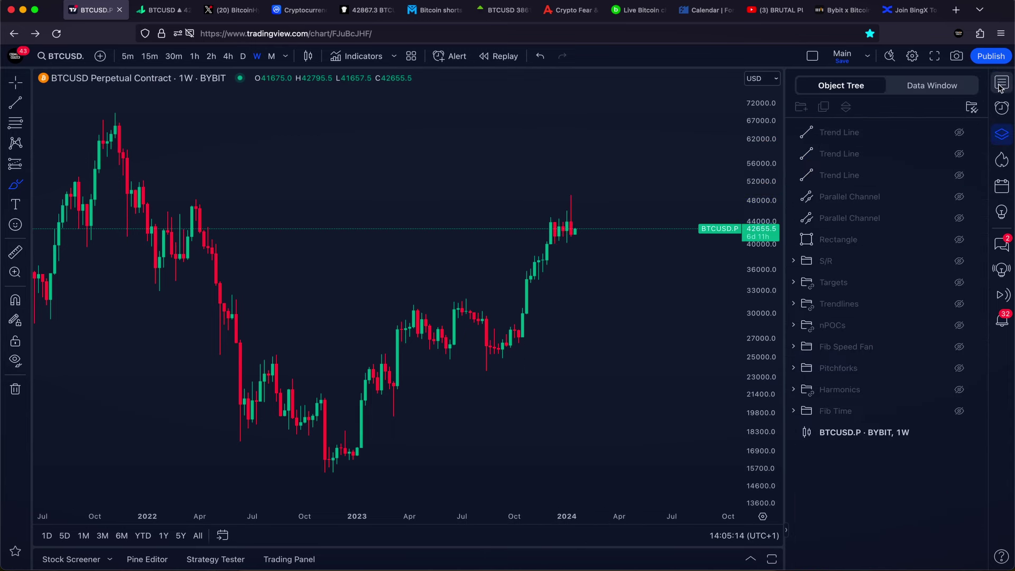
{"action": "left_click", "coordinate": [1002, 82]}
{"action": "left_click", "coordinate": [358, 57]}
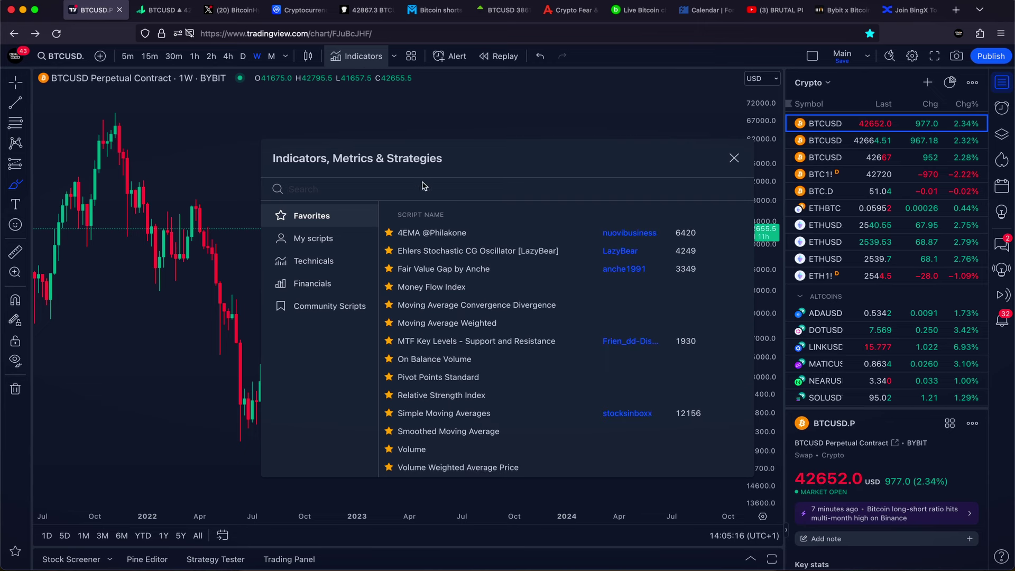
{"action": "left_click", "coordinate": [433, 233]}
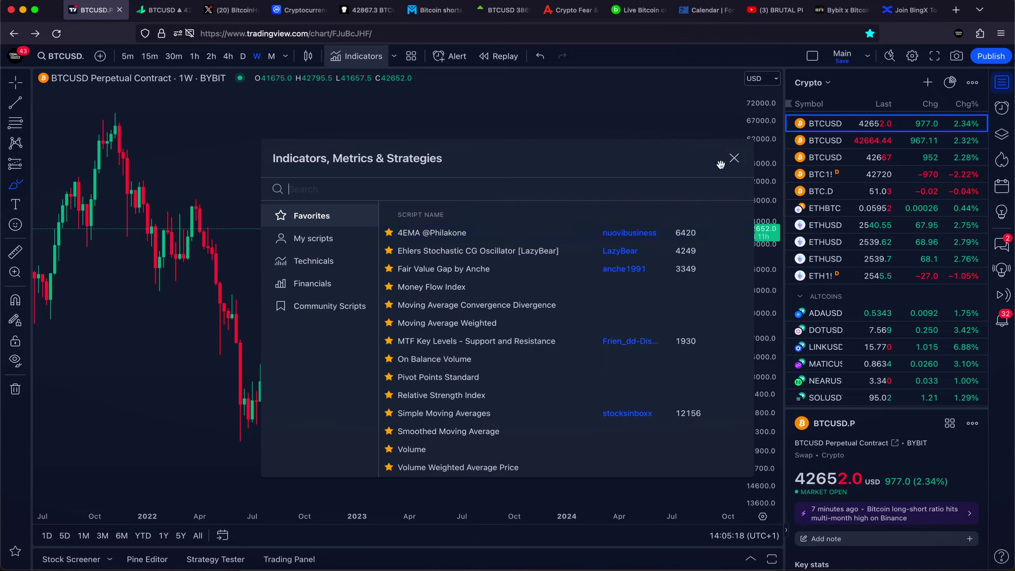
{"action": "left_click", "coordinate": [734, 158]}
{"action": "left_click", "coordinate": [195, 56]}
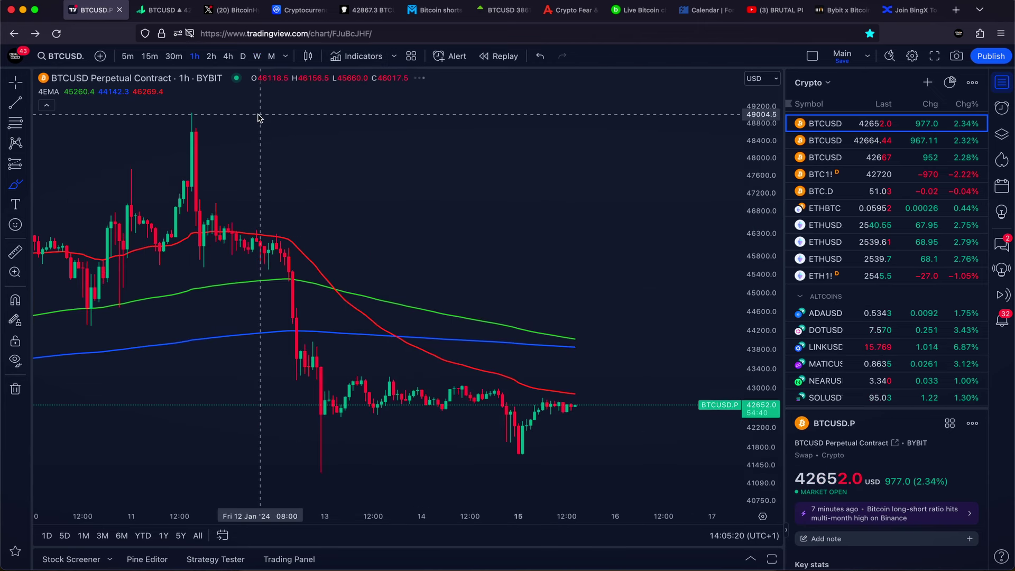
{"action": "scroll", "coordinate": [236, 234], "scroll_direction": "up", "scroll_amount": 5}
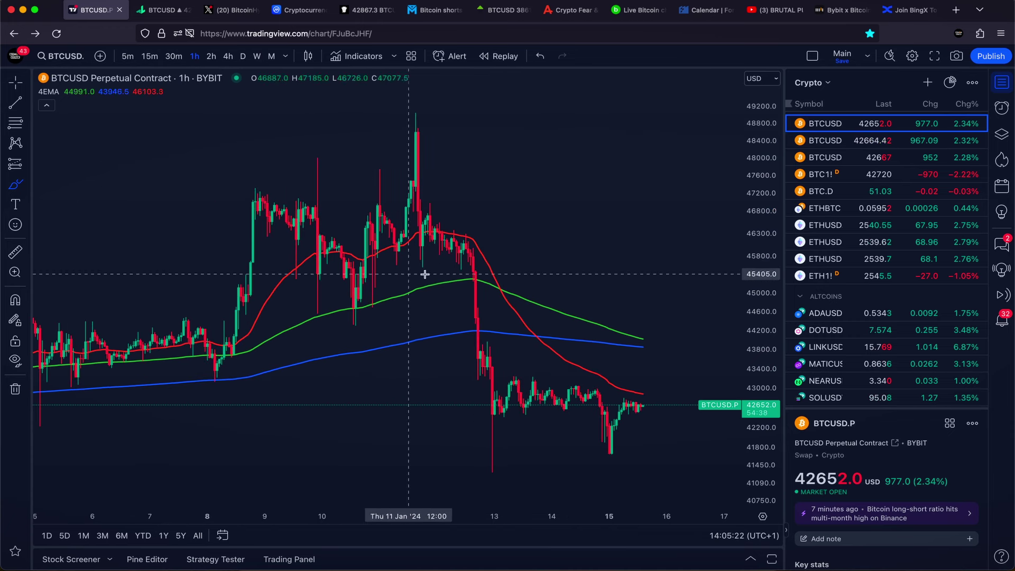
Sketch and undo freehand paths from the 12 Jan top toward 15 Jan
{"action": "mouse_move", "coordinate": [485, 227]}
{"action": "left_mouse_down"}
{"action": "mouse_move", "coordinate": [452, 232]}
{"action": "mouse_move", "coordinate": [482, 317]}
{"action": "mouse_move", "coordinate": [576, 389]}
{"action": "mouse_move", "coordinate": [650, 394]}
{"action": "mouse_move", "coordinate": [511, 270]}
{"action": "left_mouse_up"}
{"action": "key", "text": "super+z"}
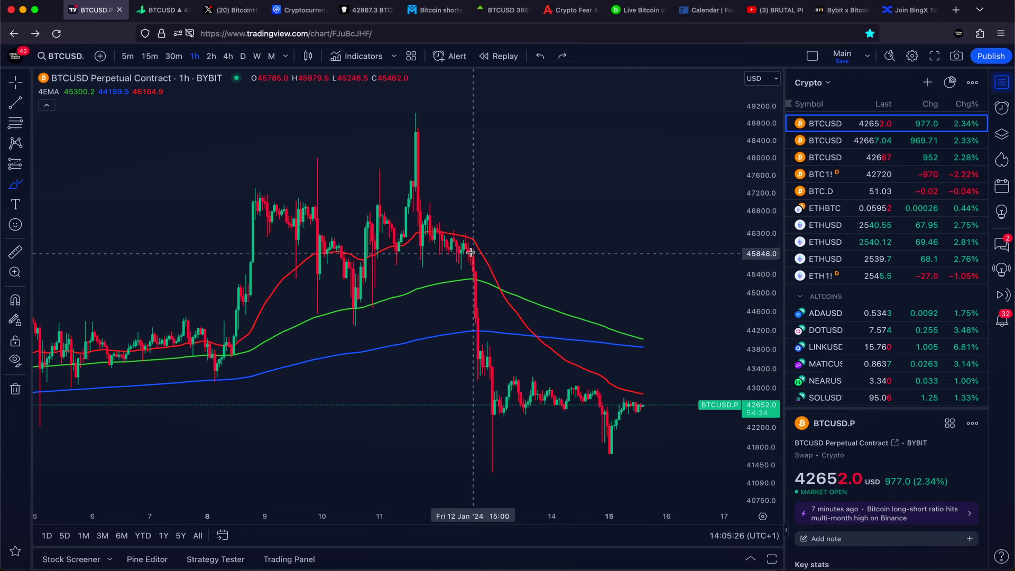
{"action": "mouse_move", "coordinate": [470, 238]}
{"action": "left_mouse_down"}
{"action": "mouse_move", "coordinate": [497, 288]}
{"action": "mouse_move", "coordinate": [656, 408]}
{"action": "left_mouse_up"}
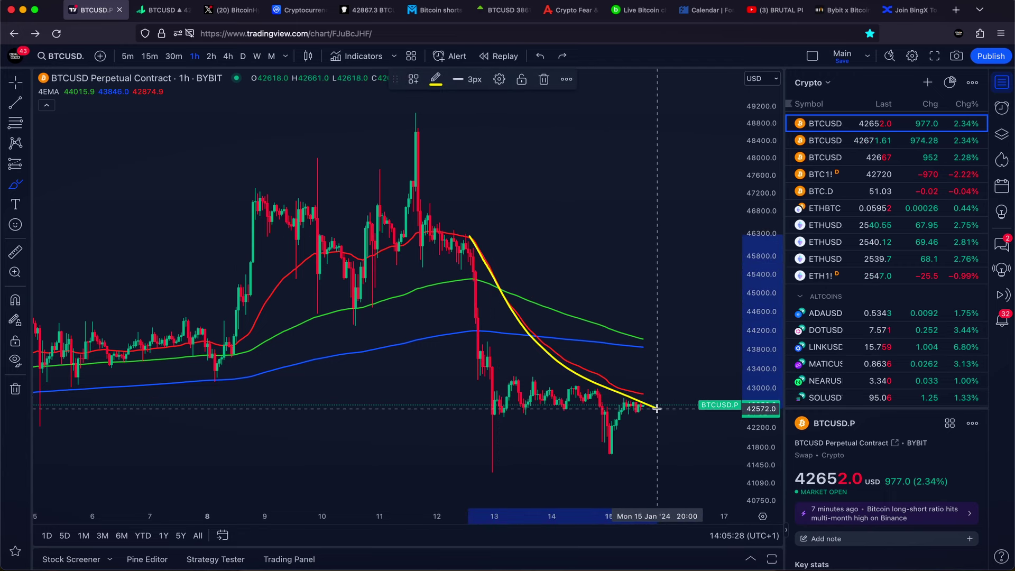
{"action": "key", "text": "super+z"}
{"action": "scroll", "coordinate": [613, 349], "scroll_direction": "right", "scroll_amount": 5}
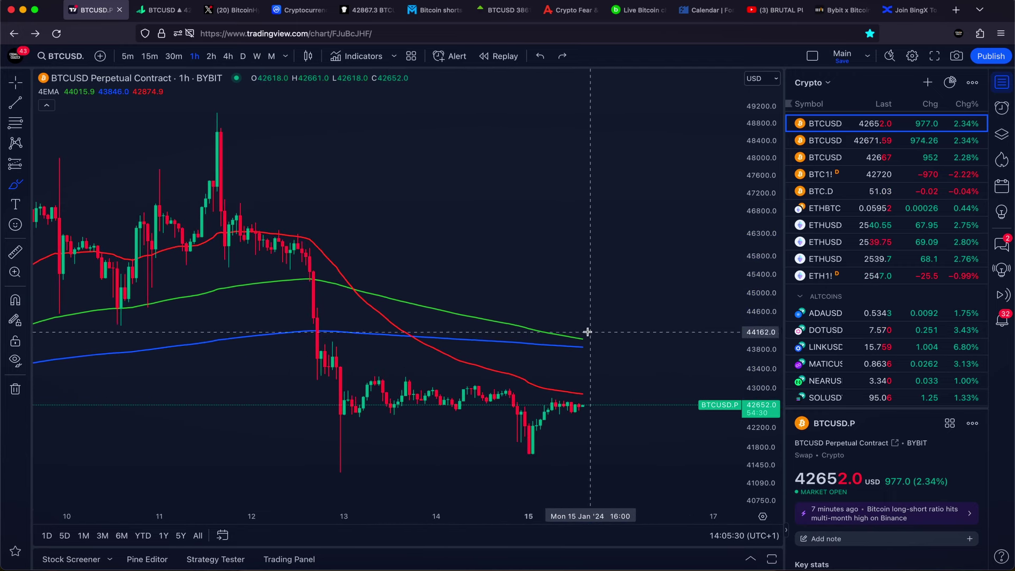
Draw and undo loops where the green and blue averages meet
{"action": "mouse_move", "coordinate": [579, 312]}
{"action": "left_mouse_down"}
{"action": "mouse_move", "coordinate": [539, 309]}
{"action": "mouse_move", "coordinate": [596, 343]}
{"action": "mouse_move", "coordinate": [515, 341]}
{"action": "left_mouse_up"}
{"action": "key", "text": "super+z"}
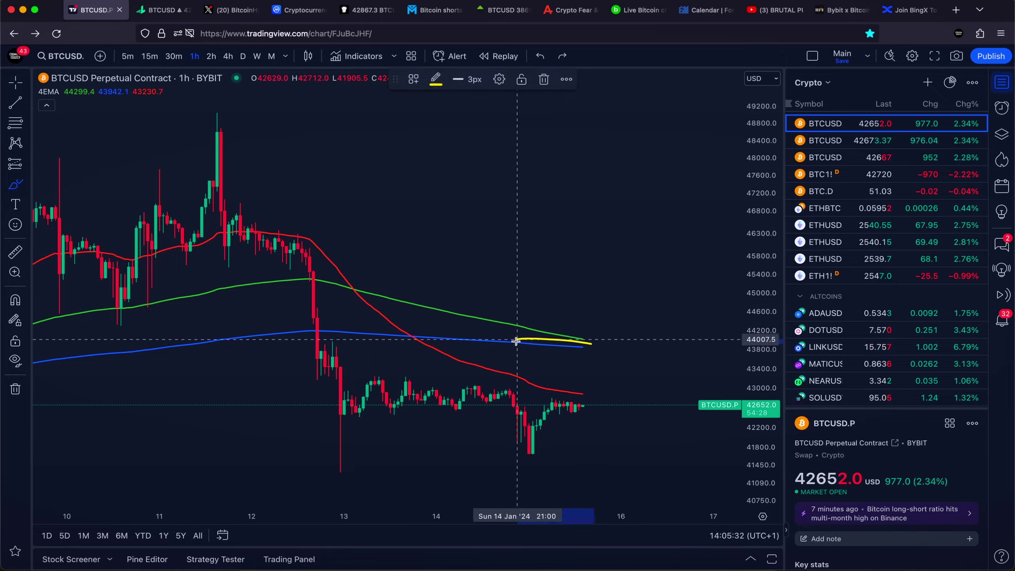
{"action": "key", "text": "super+z"}
{"action": "left_click_drag", "start_coordinate": [595, 326], "coordinate": [569, 327]}
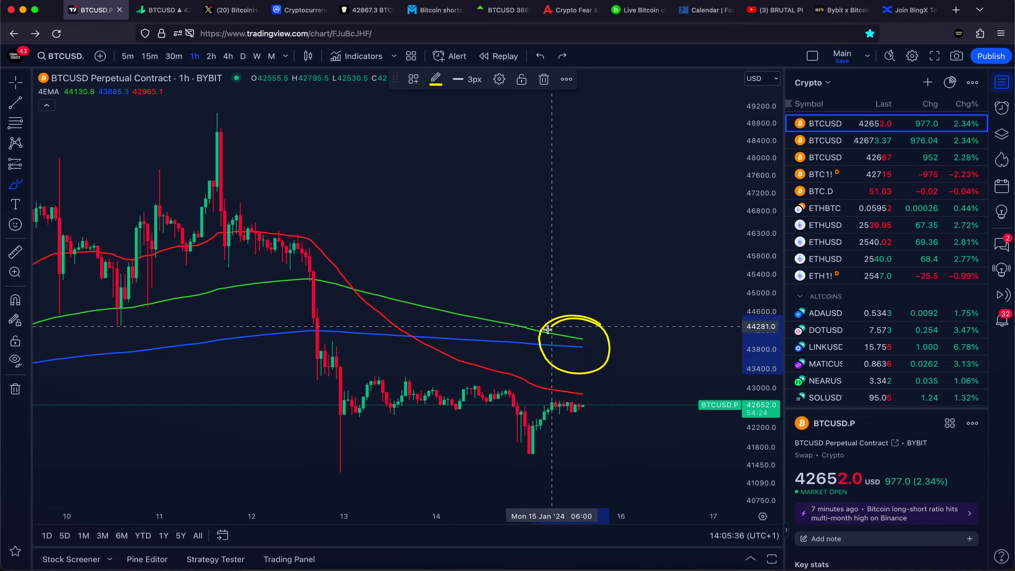
{"action": "key", "text": "super+z"}
{"action": "scroll", "coordinate": [617, 315], "scroll_direction": "down", "scroll_amount": 1}
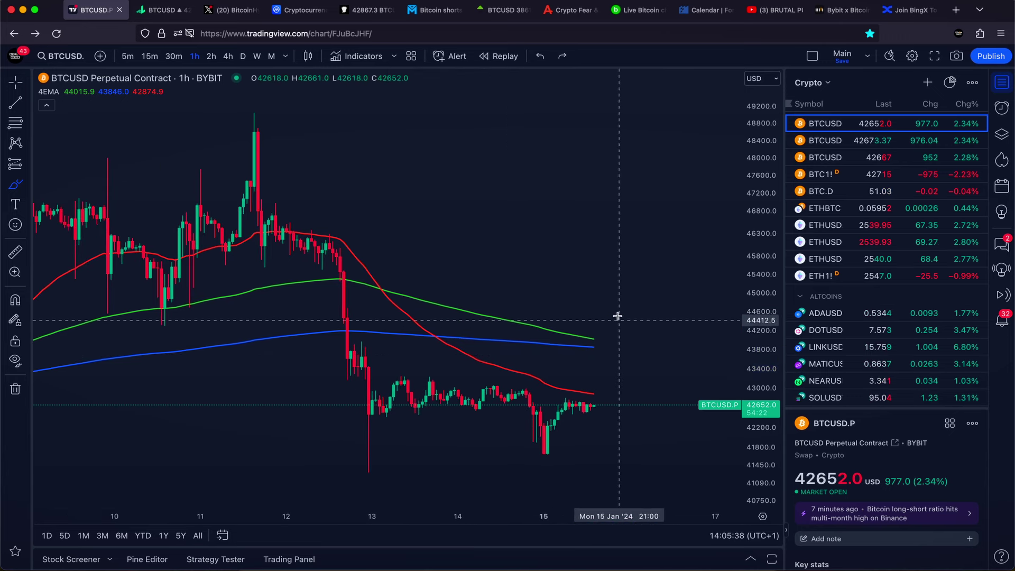
{"action": "scroll", "coordinate": [617, 328], "scroll_direction": "down", "scroll_amount": 4}
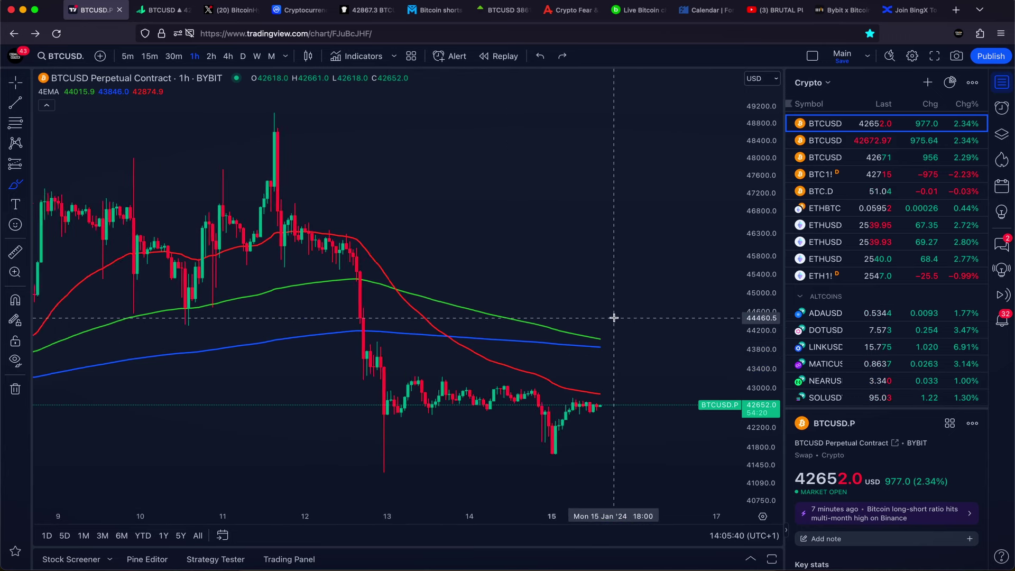
Sketch a falling path from the 12 Jan peak, then delete the drawings with the trash icon
{"action": "left_click_drag", "start_coordinate": [458, 152], "coordinate": [601, 317]}
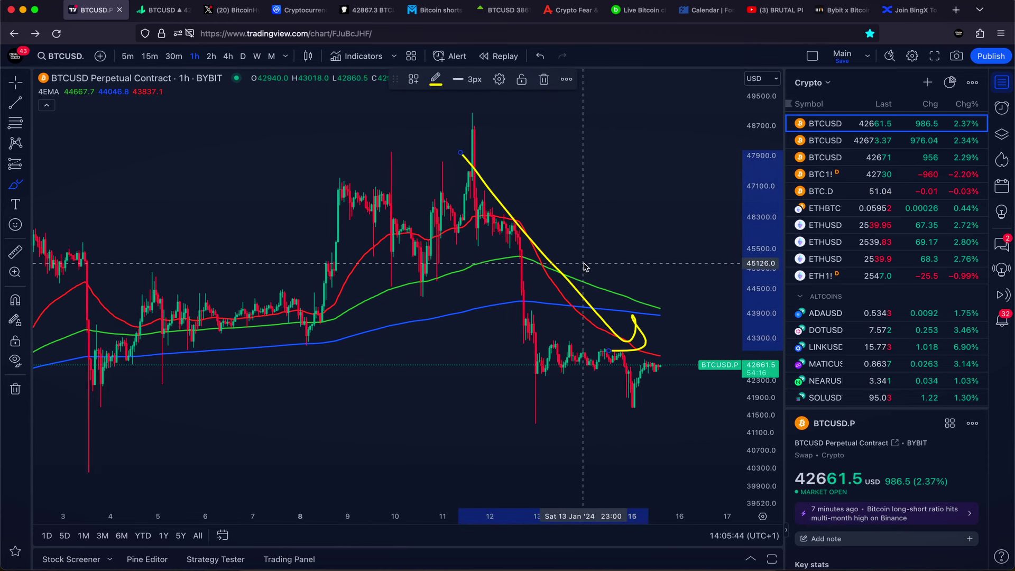
{"action": "left_click", "coordinate": [542, 82]}
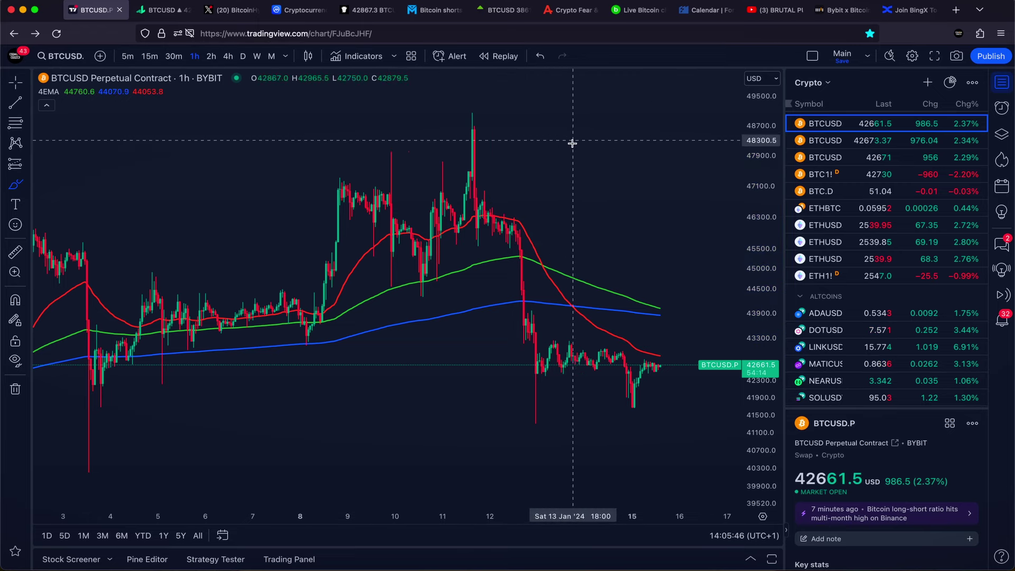
{"action": "scroll", "coordinate": [606, 297], "scroll_direction": "down", "scroll_amount": 3}
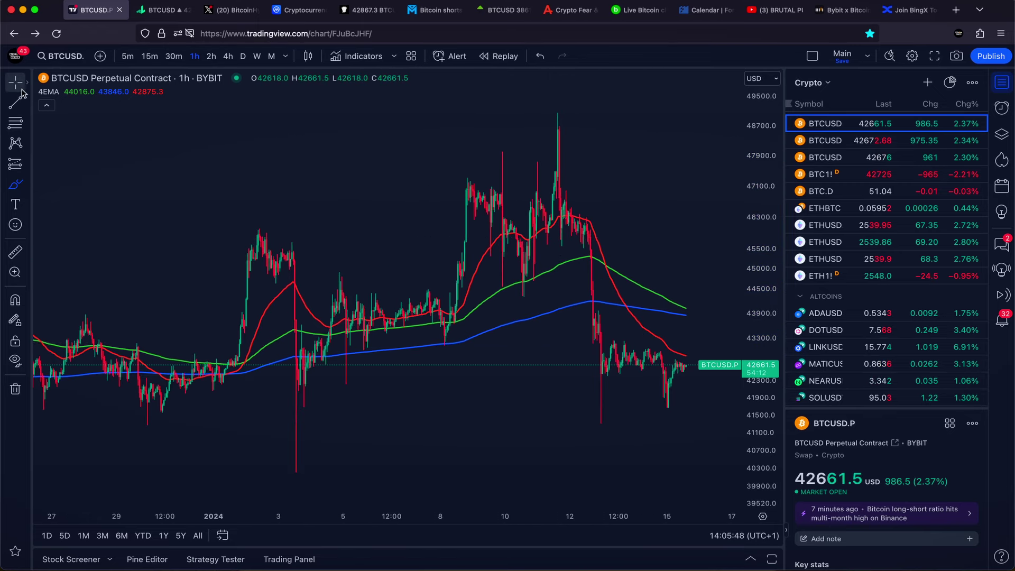
Pan back through November and September to the July–August selloff
{"action": "scroll", "coordinate": [204, 148], "scroll_direction": "down", "scroll_amount": 5}
{"action": "scroll", "coordinate": [224, 160], "scroll_direction": "left", "scroll_amount": 10}
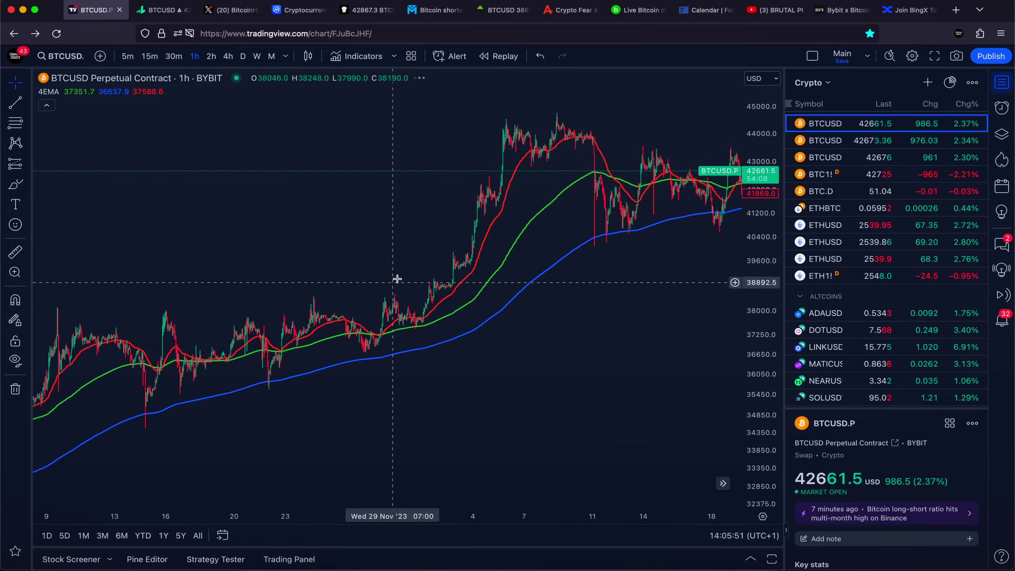
{"action": "scroll", "coordinate": [604, 287], "scroll_direction": "right", "scroll_amount": 5}
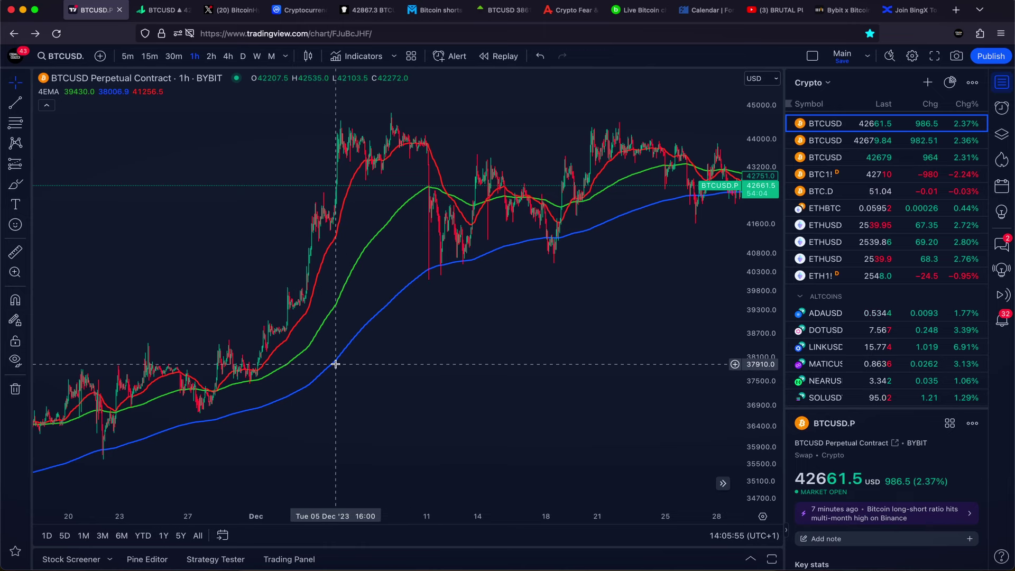
{"action": "left_click_drag", "start_coordinate": [152, 254], "coordinate": [550, 220]}
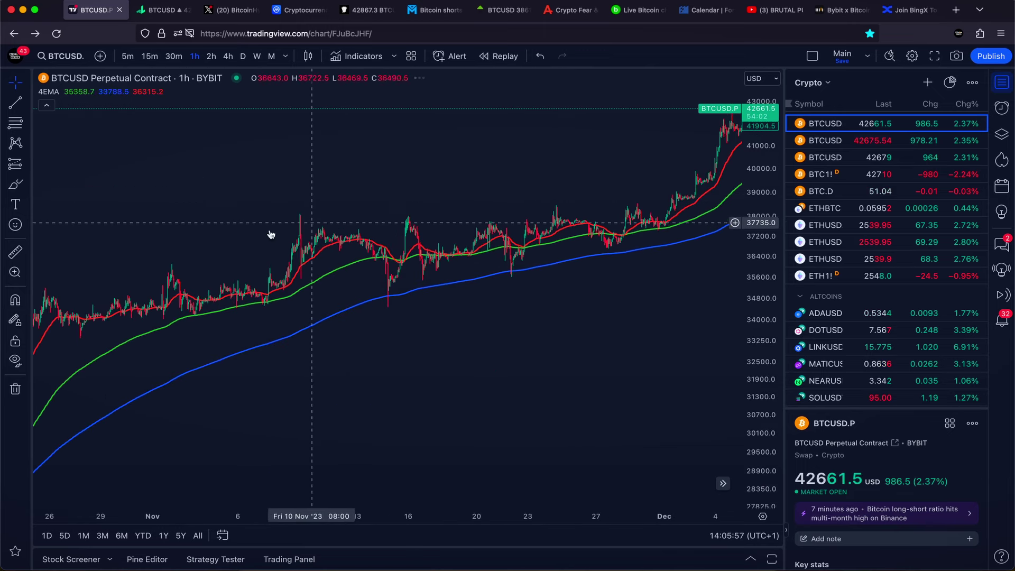
{"action": "left_click_drag", "start_coordinate": [272, 230], "coordinate": [423, 243]}
{"action": "left_click_drag", "start_coordinate": [274, 252], "coordinate": [534, 310]}
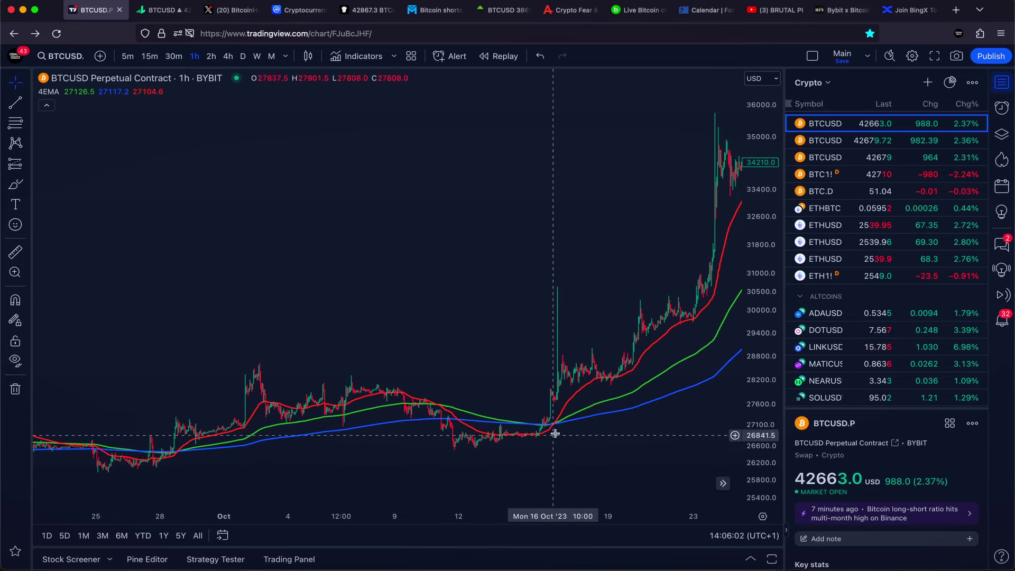
{"action": "left_click_drag", "start_coordinate": [222, 300], "coordinate": [623, 294]}
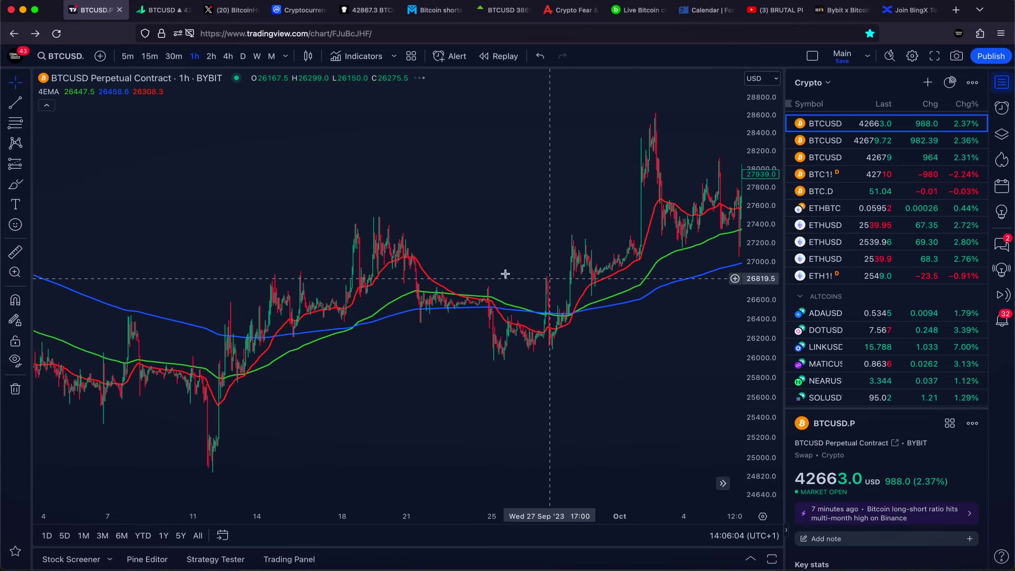
{"action": "left_click_drag", "start_coordinate": [219, 249], "coordinate": [512, 224]}
{"action": "left_click_drag", "start_coordinate": [317, 165], "coordinate": [480, 208]}
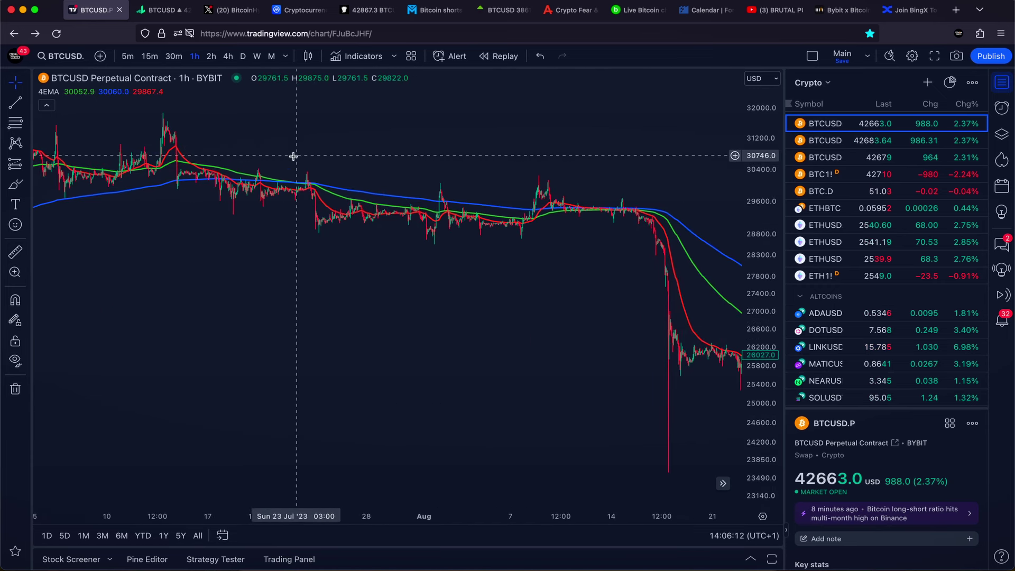
Brush and undo strokes along the July–August range and a circle at the mid-August low
{"action": "left_click", "coordinate": [15, 185]}
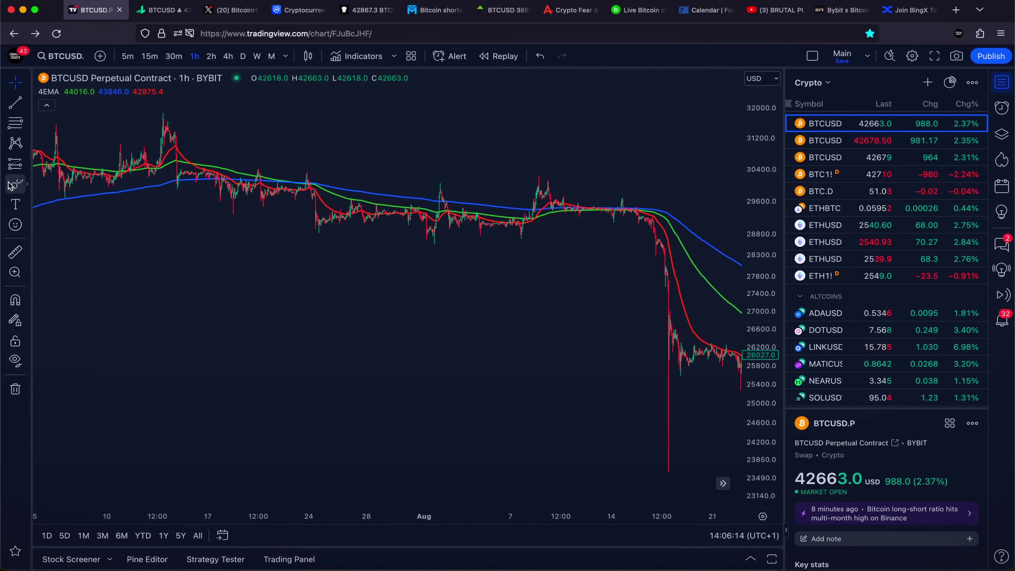
{"action": "left_click_drag", "start_coordinate": [311, 171], "coordinate": [275, 184]}
{"action": "key", "text": "super+z"}
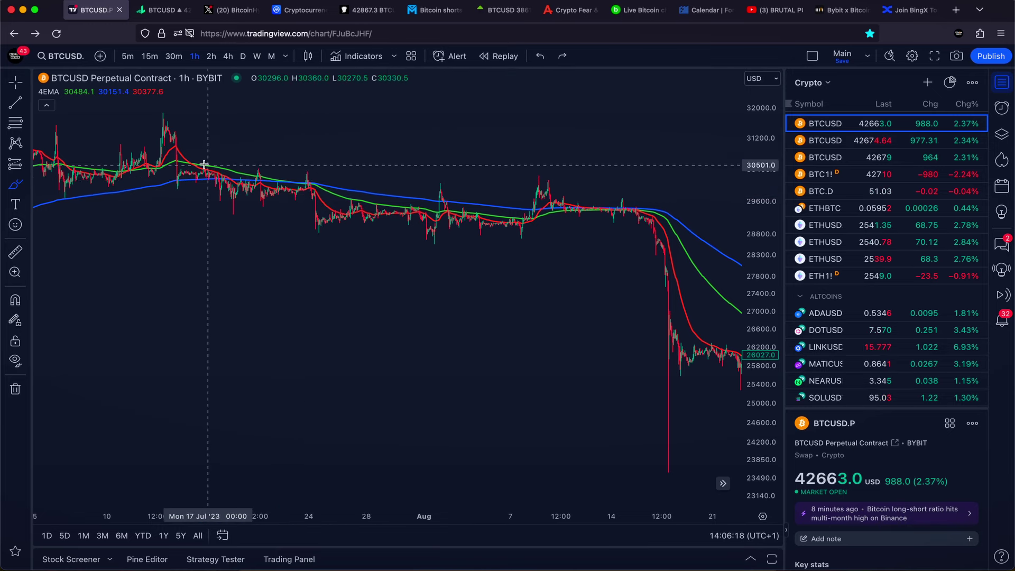
{"action": "mouse_move", "coordinate": [179, 154]}
{"action": "left_mouse_down"}
{"action": "mouse_move", "coordinate": [327, 208]}
{"action": "mouse_move", "coordinate": [390, 217]}
{"action": "mouse_move", "coordinate": [577, 193]}
{"action": "mouse_move", "coordinate": [602, 218]}
{"action": "mouse_move", "coordinate": [684, 429]}
{"action": "left_mouse_up"}
{"action": "key", "text": "super+z"}
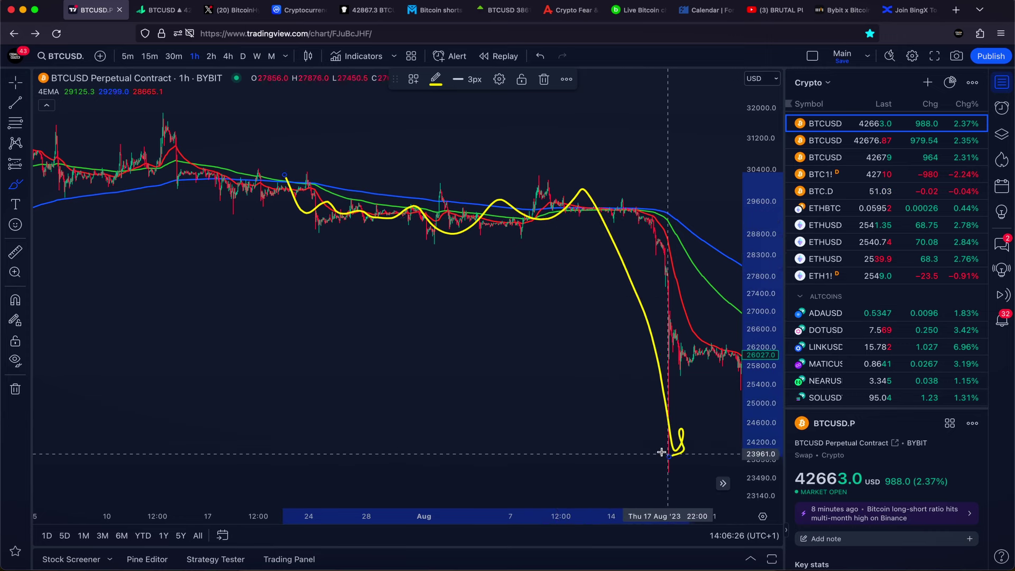
{"action": "key", "text": "super+z"}
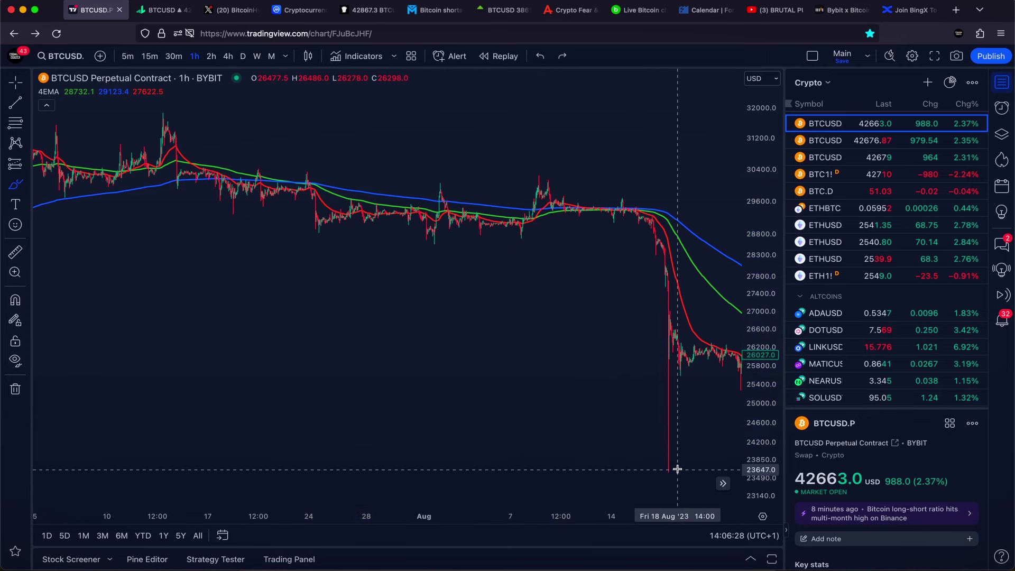
{"action": "mouse_move", "coordinate": [670, 451]}
{"action": "left_mouse_down"}
{"action": "mouse_move", "coordinate": [655, 454]}
{"action": "mouse_move", "coordinate": [683, 458]}
{"action": "left_mouse_up"}
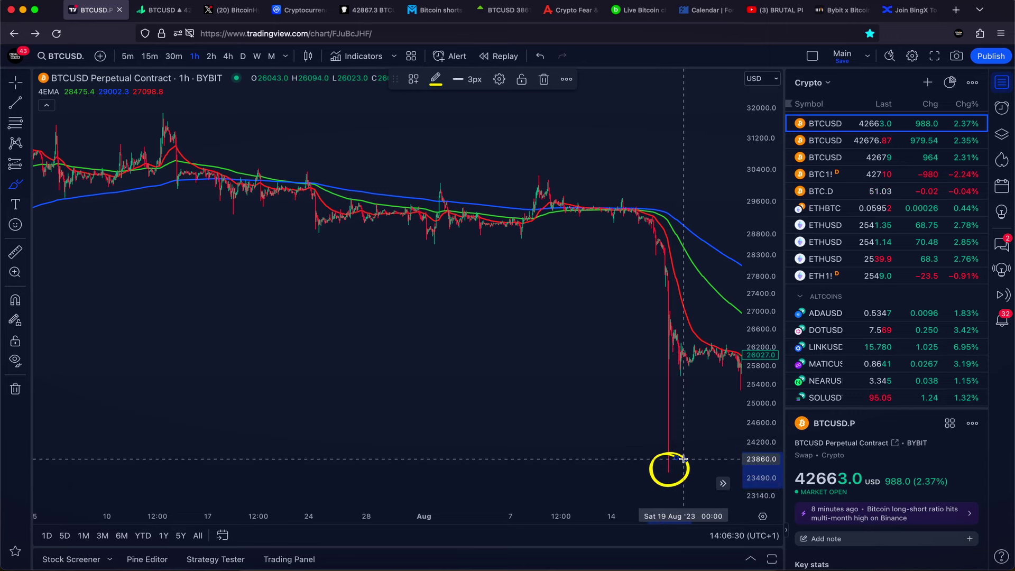
{"action": "key", "text": "super+z"}
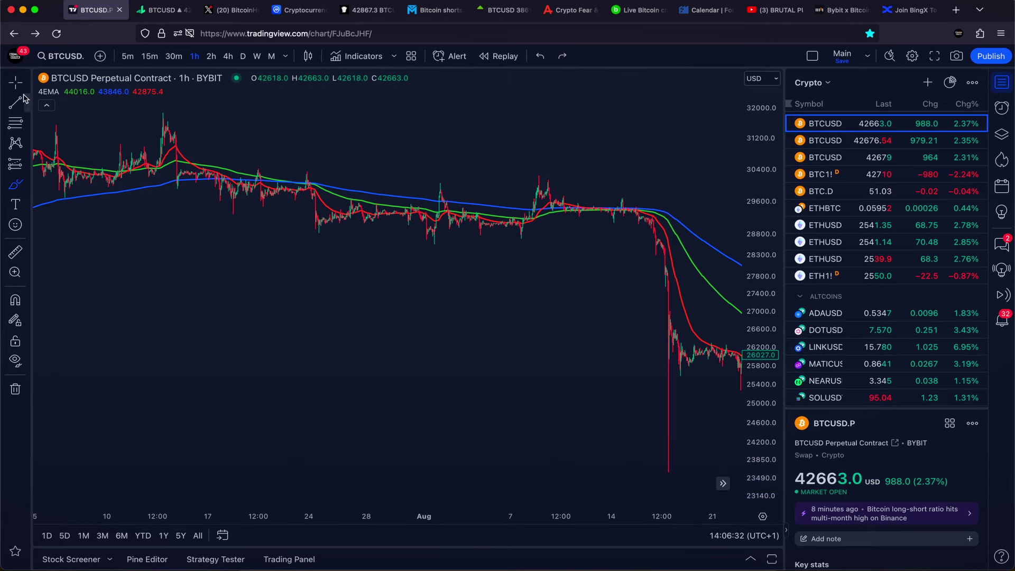
Jump to the latest bars, brush and delete a drop from the EMA crossing, and remove 4EMA
{"action": "left_click", "coordinate": [721, 482]}
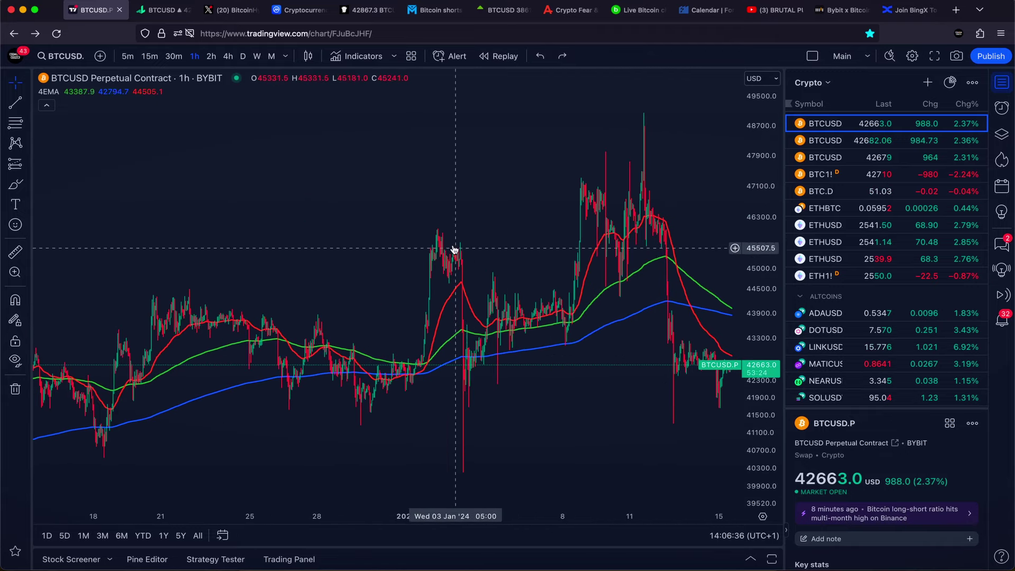
{"action": "left_click_drag", "start_coordinate": [453, 249], "coordinate": [317, 217]}
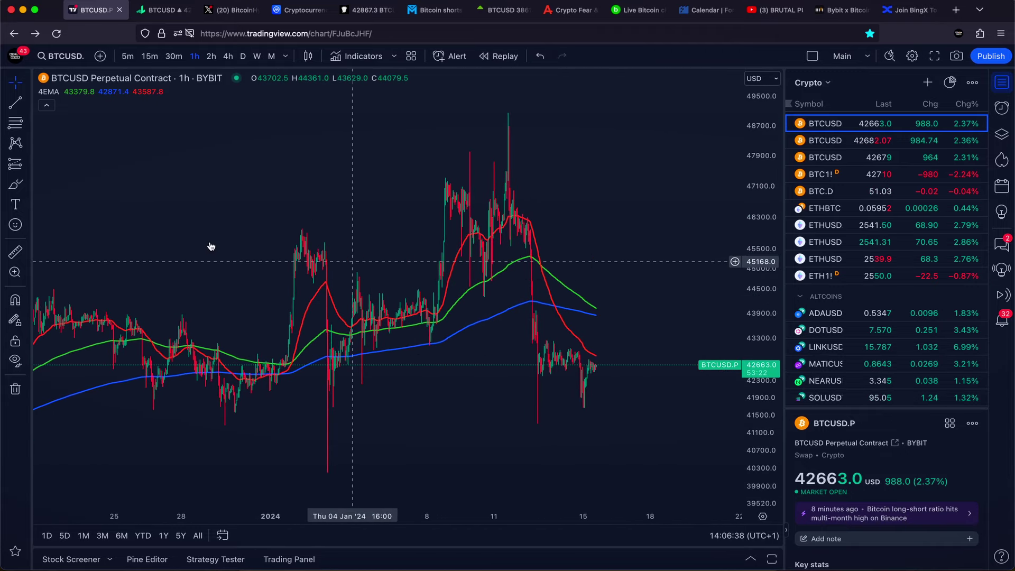
{"action": "left_click", "coordinate": [15, 184]}
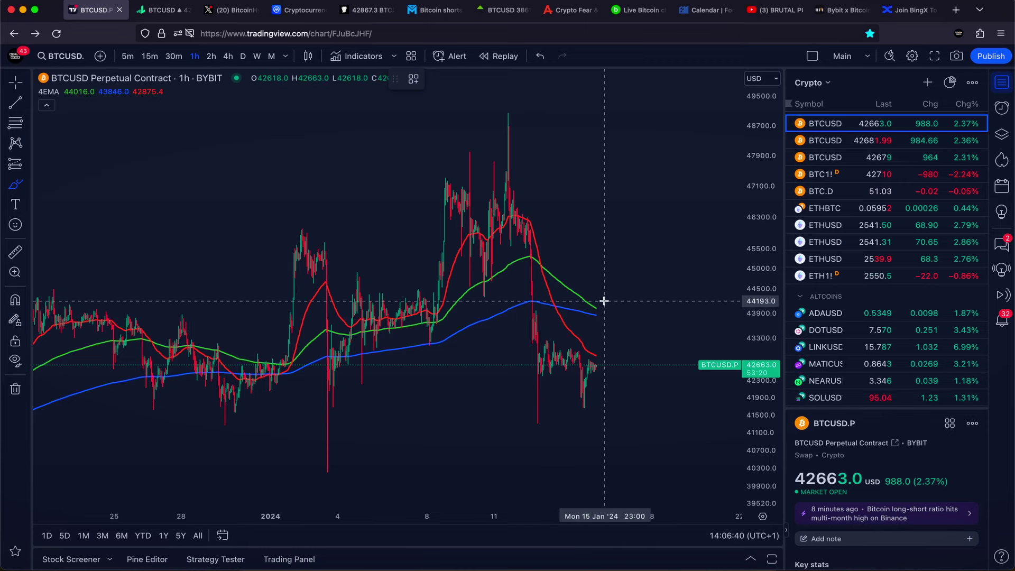
{"action": "mouse_move", "coordinate": [603, 300]}
{"action": "left_mouse_down"}
{"action": "mouse_move", "coordinate": [574, 302]}
{"action": "mouse_move", "coordinate": [602, 325]}
{"action": "mouse_move", "coordinate": [601, 294]}
{"action": "mouse_move", "coordinate": [688, 407]}
{"action": "mouse_move", "coordinate": [682, 431]}
{"action": "left_mouse_up"}
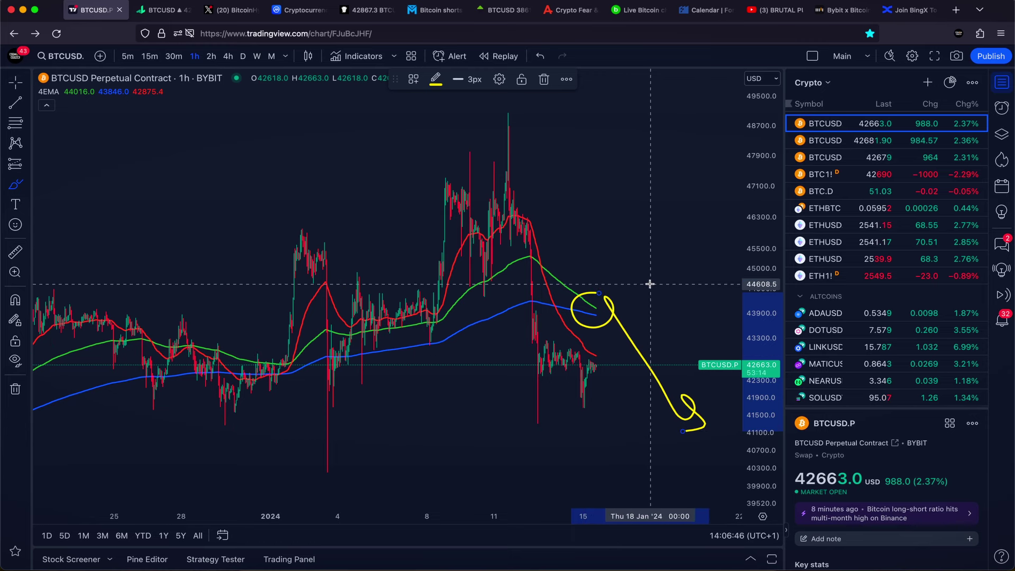
{"action": "left_click", "coordinate": [543, 79]}
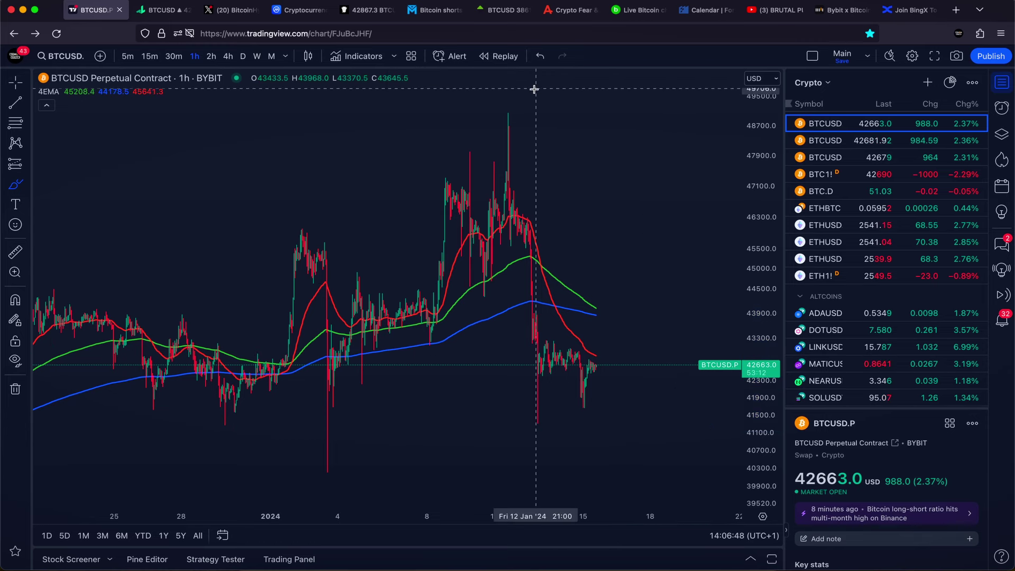
{"action": "left_click", "coordinate": [119, 91]}
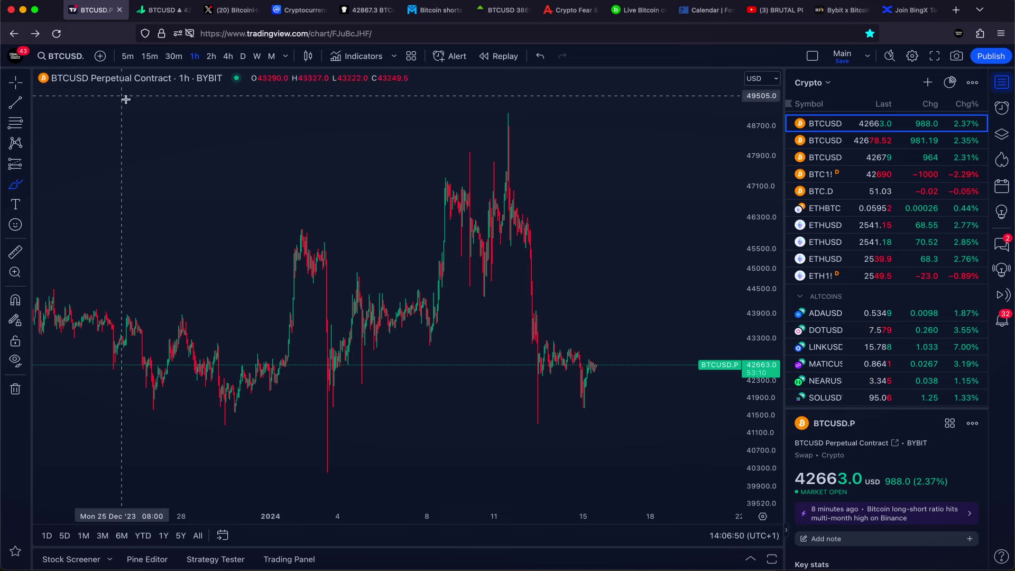
{"action": "scroll", "coordinate": [242, 182], "scroll_direction": "up", "scroll_amount": 3}
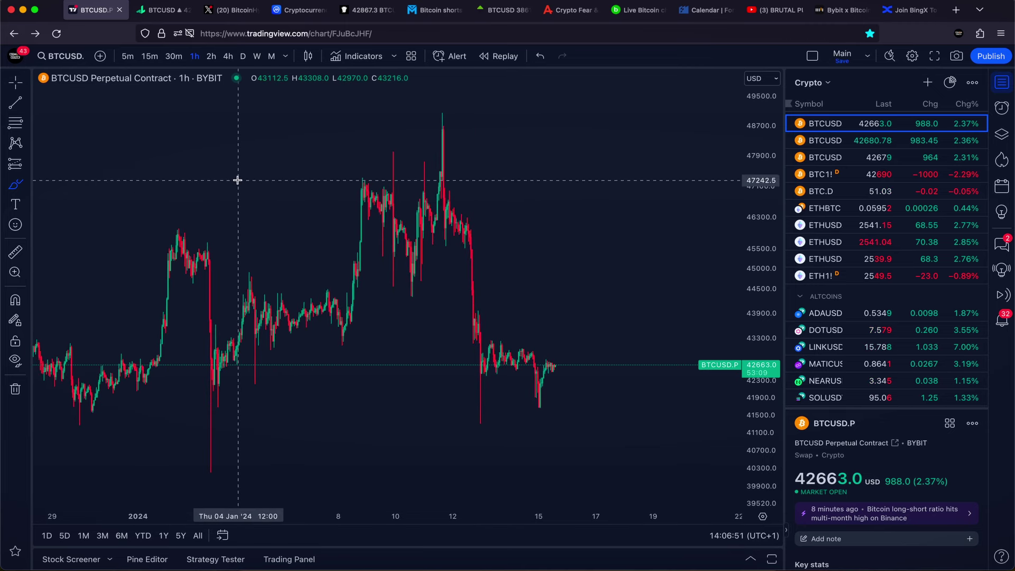
Select the Elliott Impulse Wave tool and unhide the second parallel channel in the Object Tree
{"action": "left_click", "coordinate": [12, 144]}
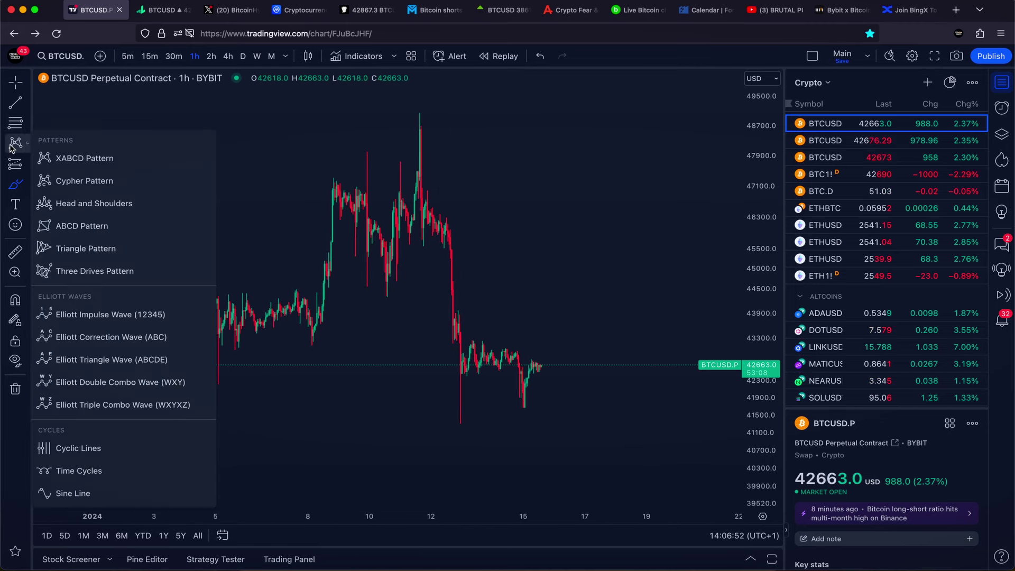
{"action": "left_click", "coordinate": [98, 314]}
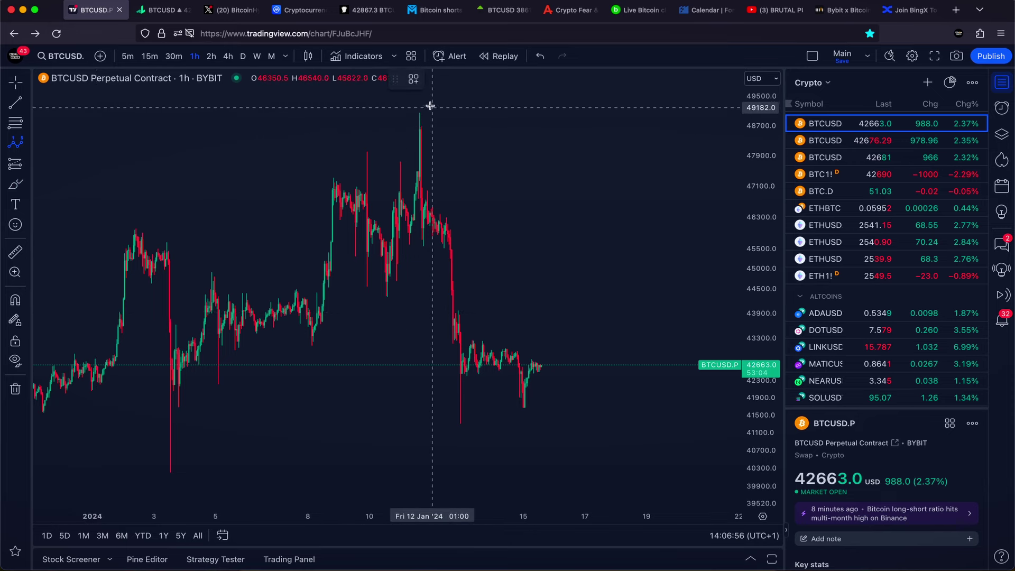
{"action": "left_click", "coordinate": [1002, 134]}
{"action": "left_click", "coordinate": [958, 217]}
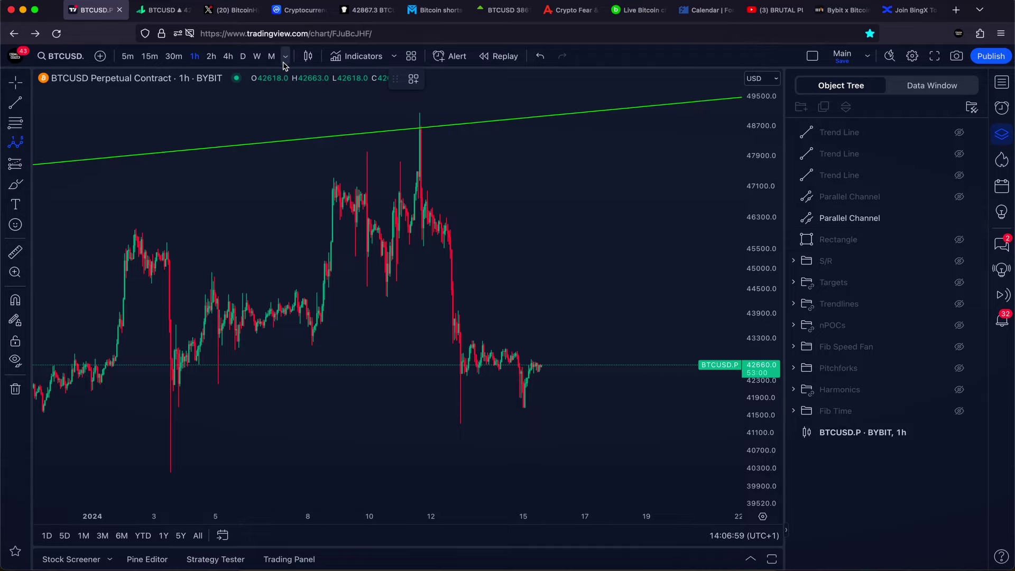
Check the weekly chart, then return BTCUSD to 4-hour candles
{"action": "left_click", "coordinate": [258, 56]}
{"action": "scroll", "coordinate": [480, 161], "scroll_direction": "up", "scroll_amount": 5}
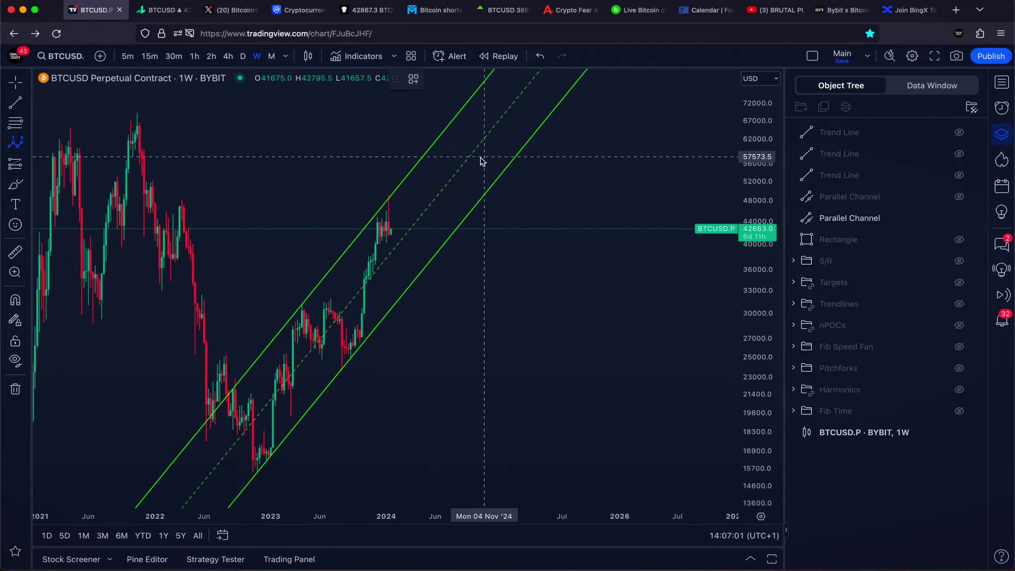
{"action": "left_click", "coordinate": [228, 63]}
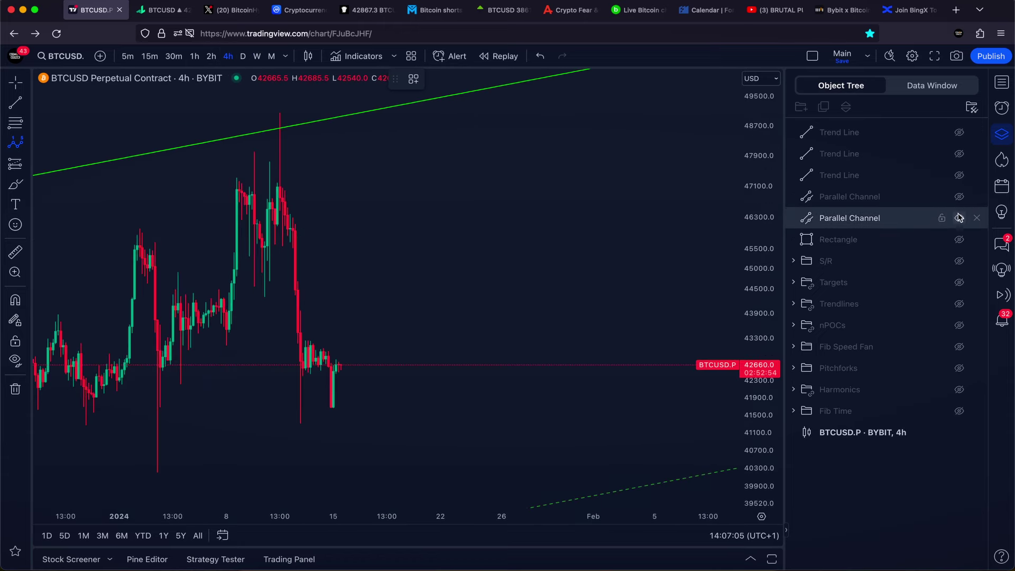
{"action": "scroll", "coordinate": [594, 211], "scroll_direction": "left", "scroll_amount": 2}
Place Elliott wave points 0–5 from the 11 Jan high down to about 38,756 in late January
{"action": "left_click", "coordinate": [333, 107]}
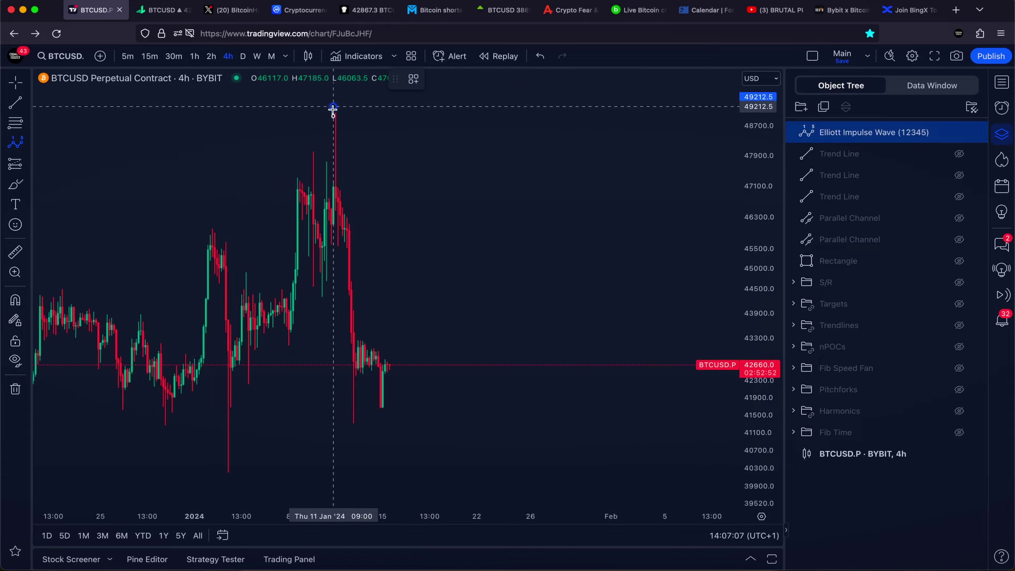
{"action": "left_click", "coordinate": [352, 434]}
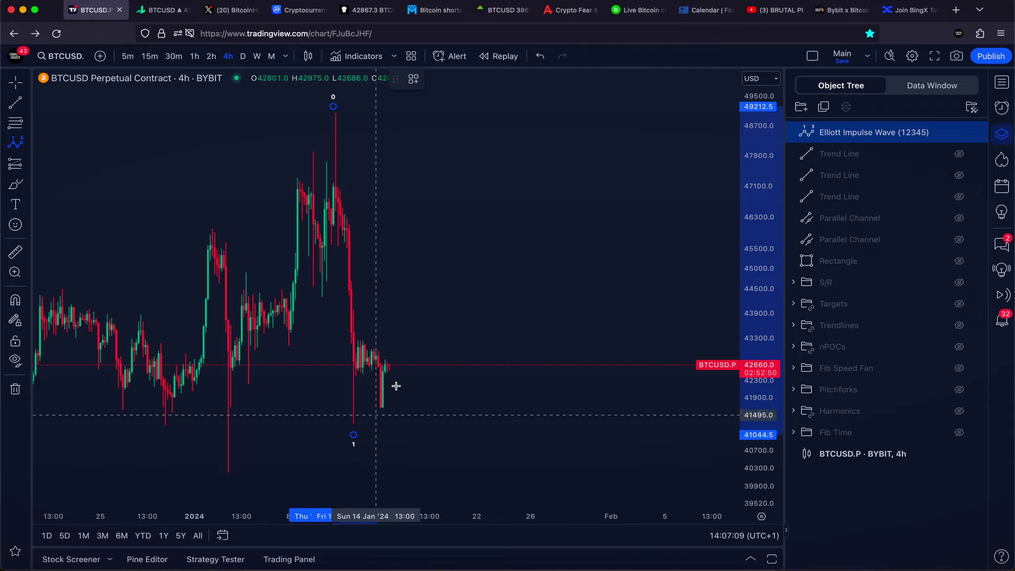
{"action": "left_click", "coordinate": [426, 298]}
{"action": "left_click", "coordinate": [496, 491]}
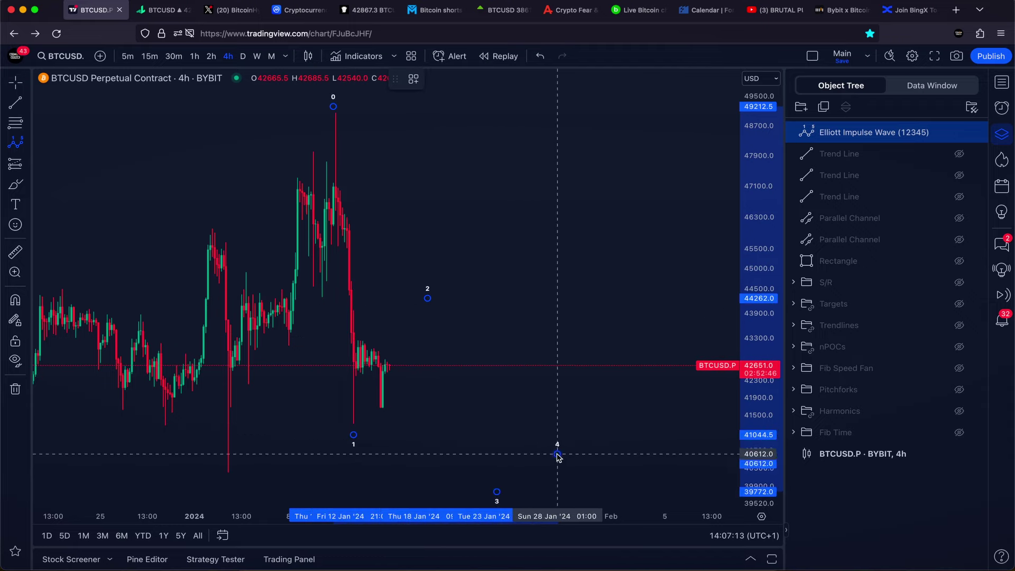
{"action": "left_click", "coordinate": [557, 454]}
{"action": "left_click", "coordinate": [575, 501]}
Pan the chart to frame the wave and pick a forecasting drawing tool
{"action": "left_click_drag", "start_coordinate": [595, 487], "coordinate": [585, 438]}
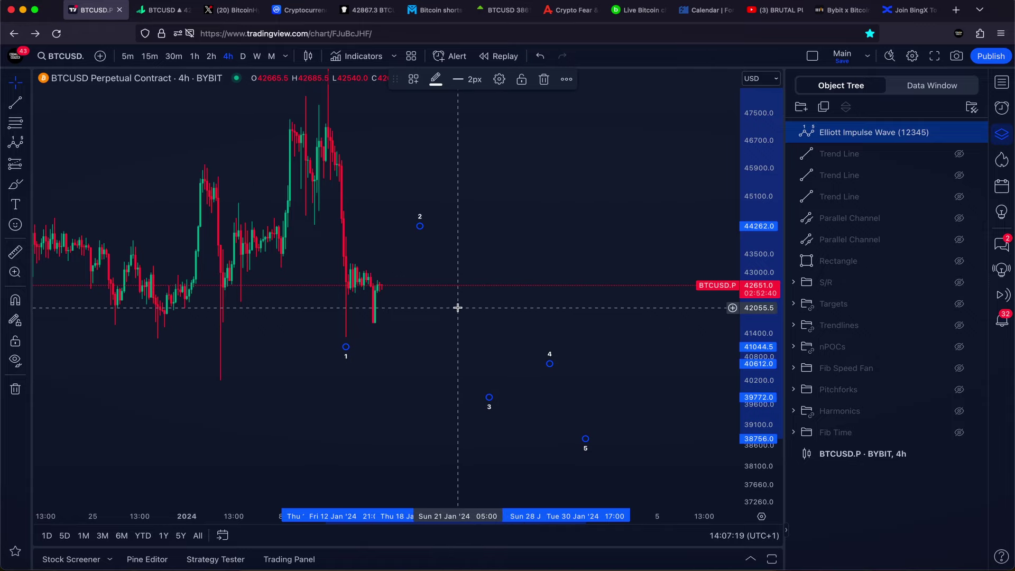
{"action": "left_click_drag", "start_coordinate": [458, 303], "coordinate": [539, 340]}
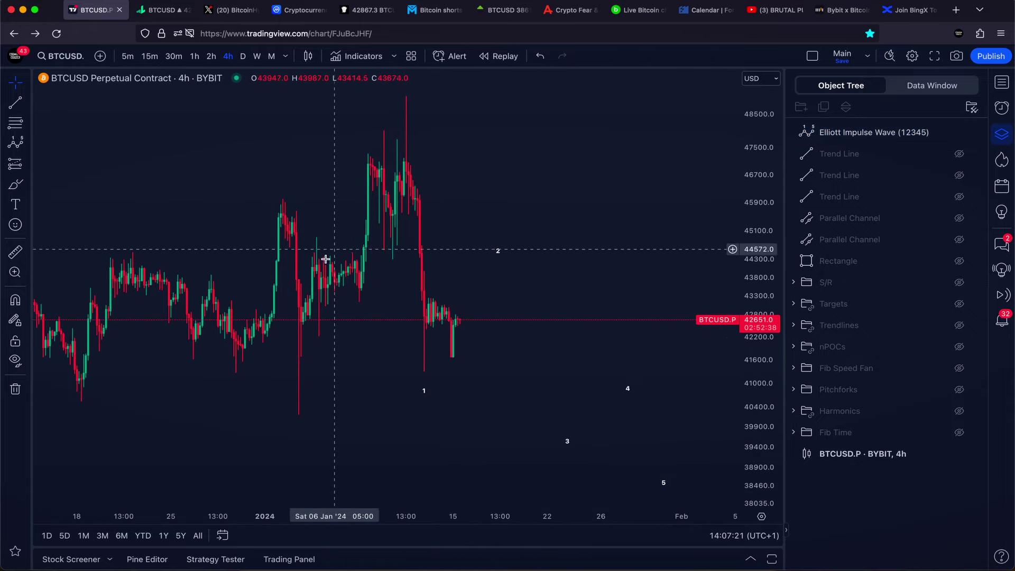
{"action": "left_click", "coordinate": [14, 164]}
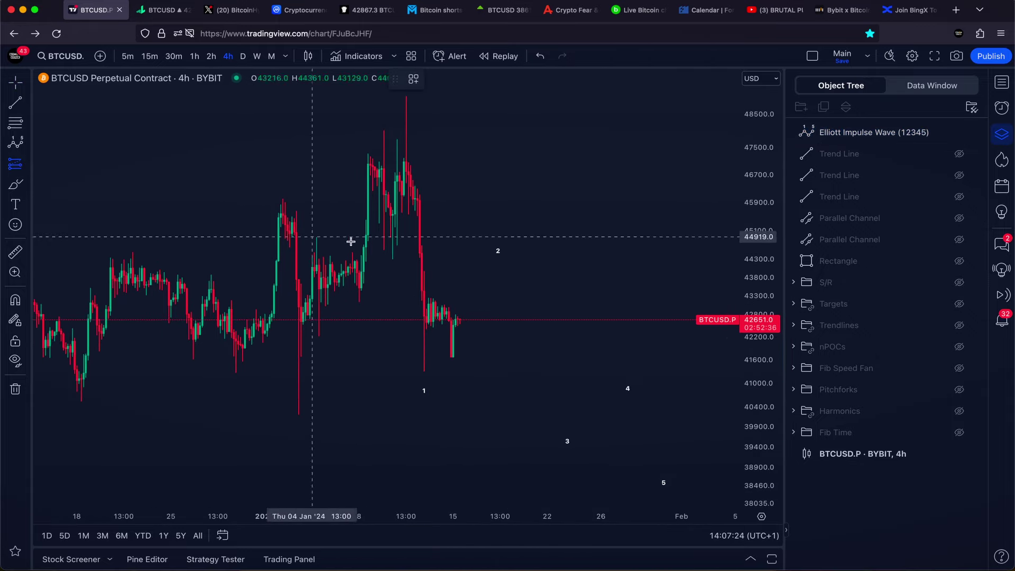
Review the Bybit $30'000 free bonus offer in the YouTube video description
{"action": "left_click", "coordinate": [775, 10]}
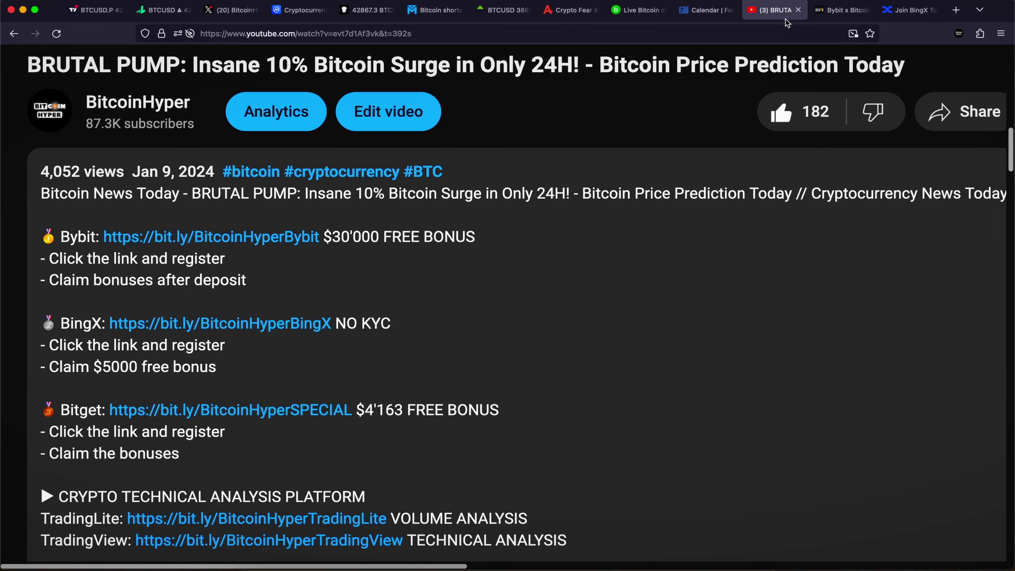
{"action": "left_click_drag", "start_coordinate": [336, 236], "coordinate": [487, 245]}
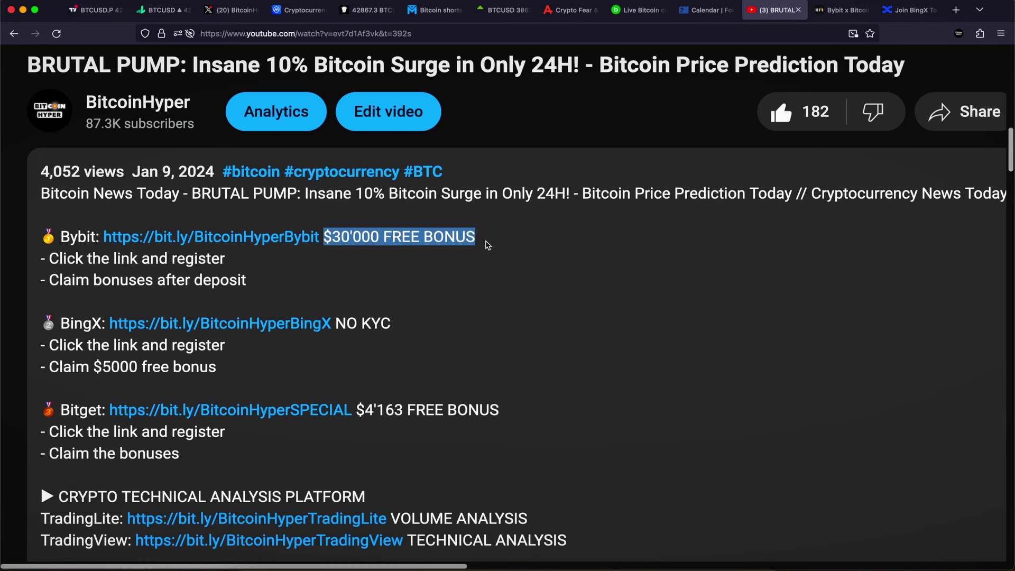
{"action": "left_click_drag", "start_coordinate": [61, 229], "coordinate": [511, 233]}
{"action": "left_click", "coordinate": [489, 248]}
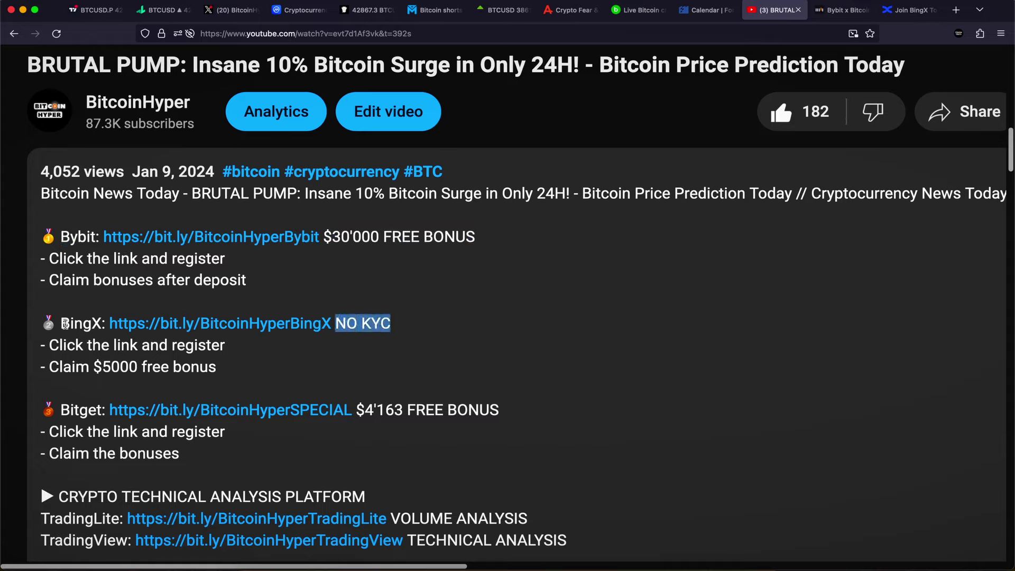
Review the BingX $5000 free bonus offer, then return to the TradingView chart
{"action": "left_click_drag", "start_coordinate": [64, 323], "coordinate": [251, 323]}
{"action": "left_click_drag", "start_coordinate": [218, 367], "coordinate": [141, 367]}
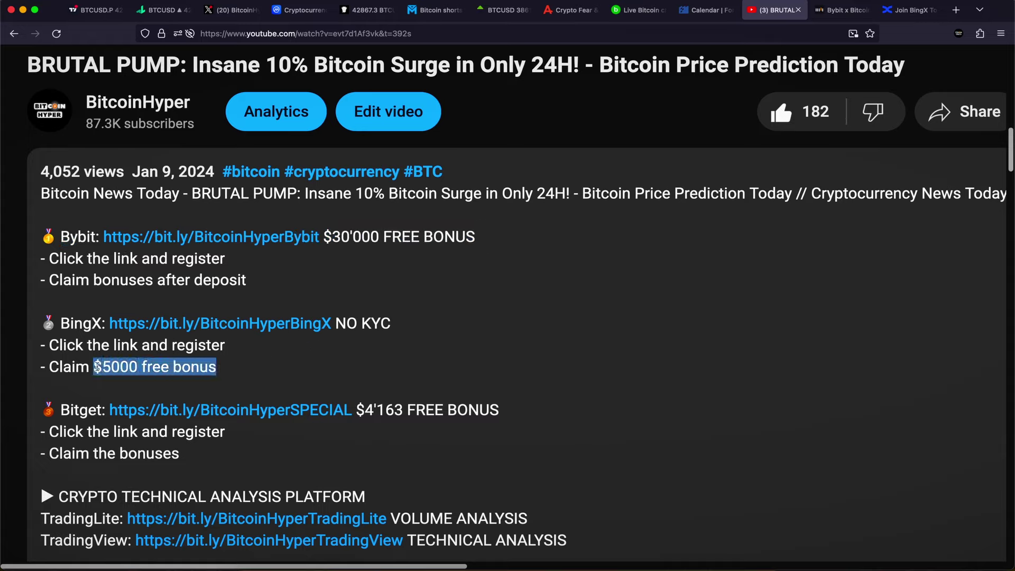
{"action": "left_click", "coordinate": [246, 366]}
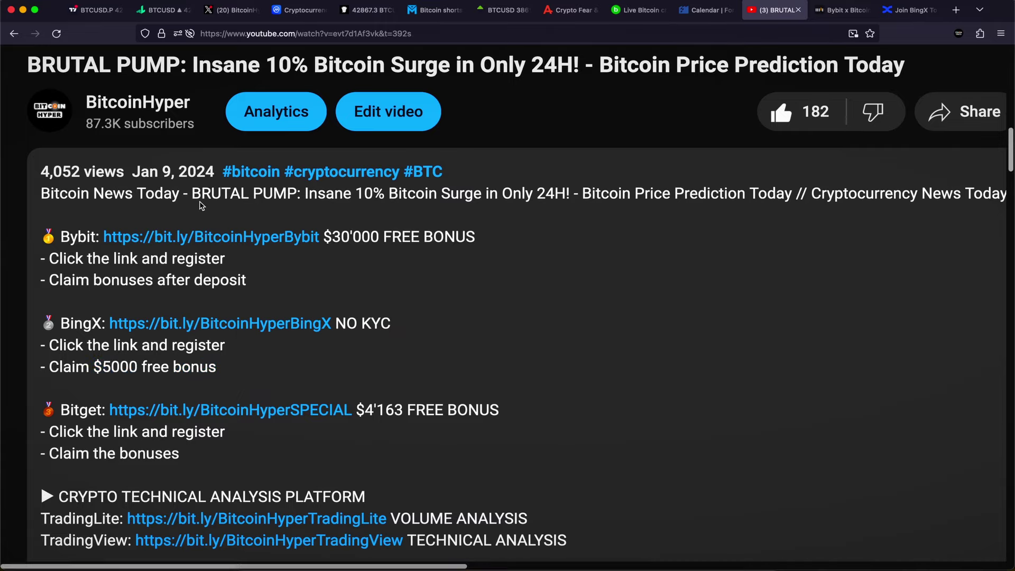
{"action": "left_click", "coordinate": [106, 15]}
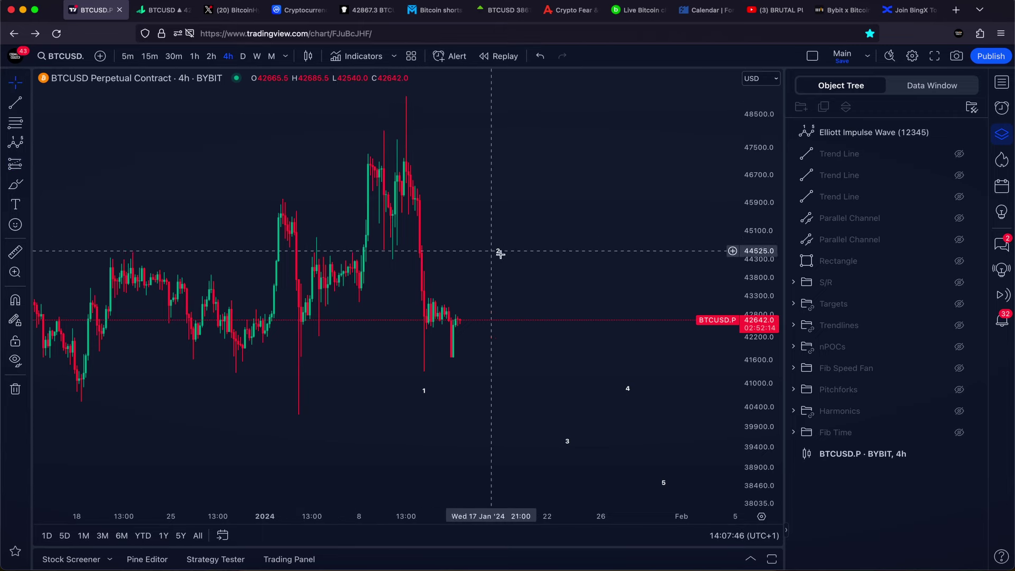
Move Elliott wave point 2 up to about 44776, discarding the yellow brush sketches
{"action": "left_click_drag", "start_coordinate": [498, 260], "coordinate": [509, 243]}
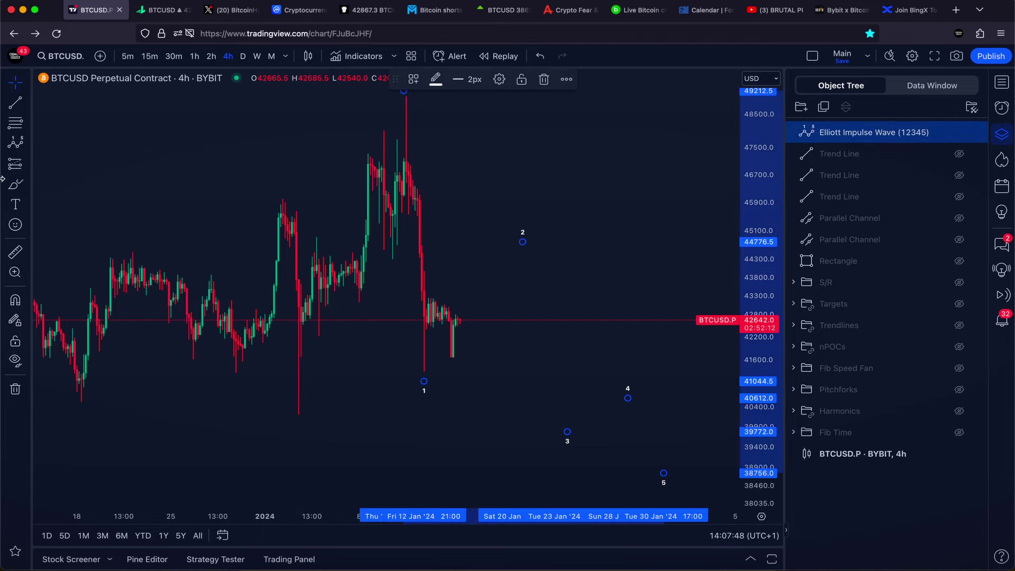
{"action": "key", "text": "alt+b"}
{"action": "mouse_move", "coordinate": [412, 294]}
{"action": "left_mouse_down"}
{"action": "mouse_move", "coordinate": [494, 274]}
{"action": "mouse_move", "coordinate": [555, 428]}
{"action": "left_mouse_up"}
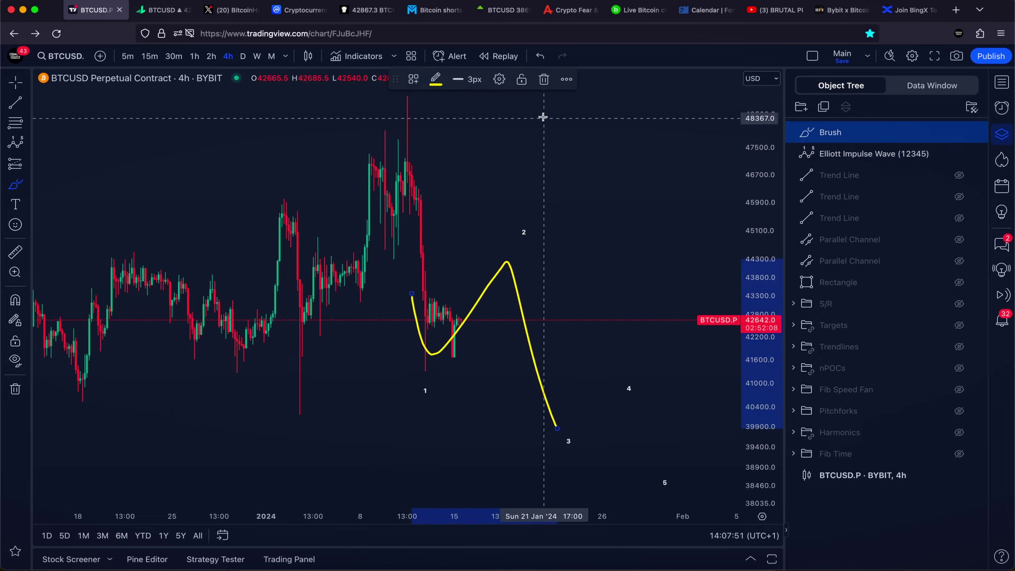
{"action": "key", "text": "Delete"}
{"action": "left_click_drag", "start_coordinate": [535, 227], "coordinate": [510, 232]}
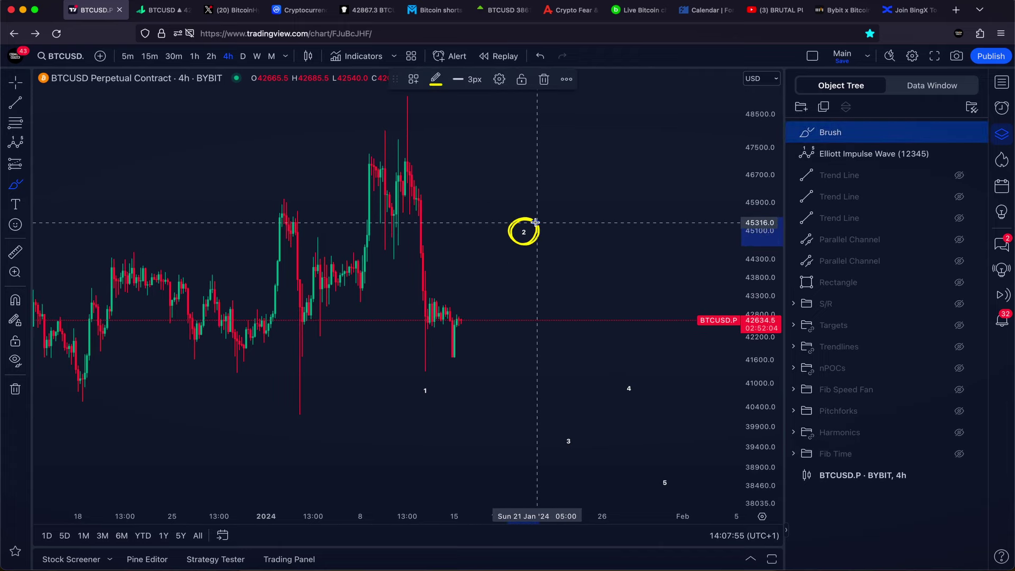
{"action": "key", "text": "super+z"}
{"action": "left_click_drag", "start_coordinate": [518, 210], "coordinate": [477, 208]}
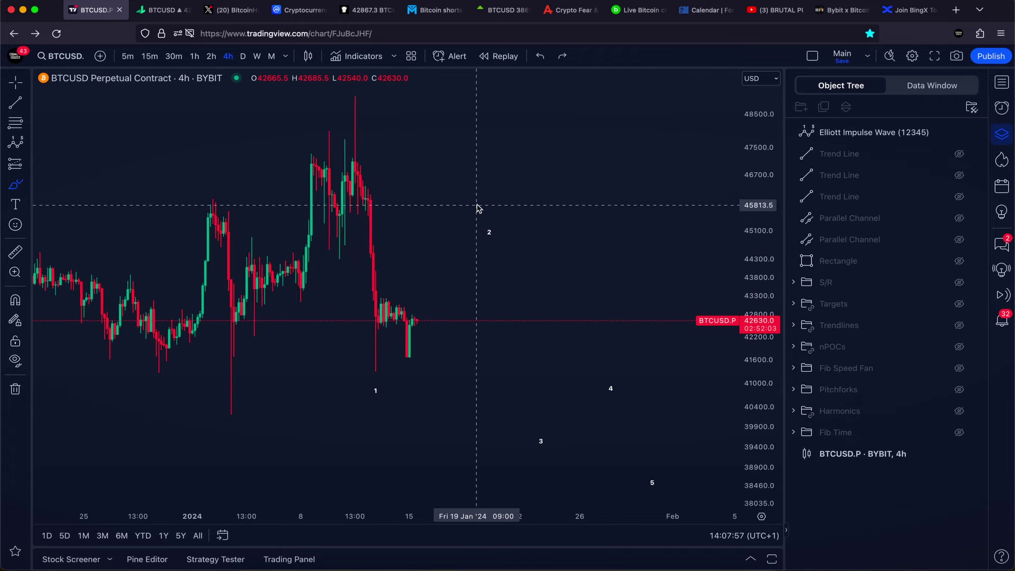
{"action": "left_click", "coordinate": [9, 126]}
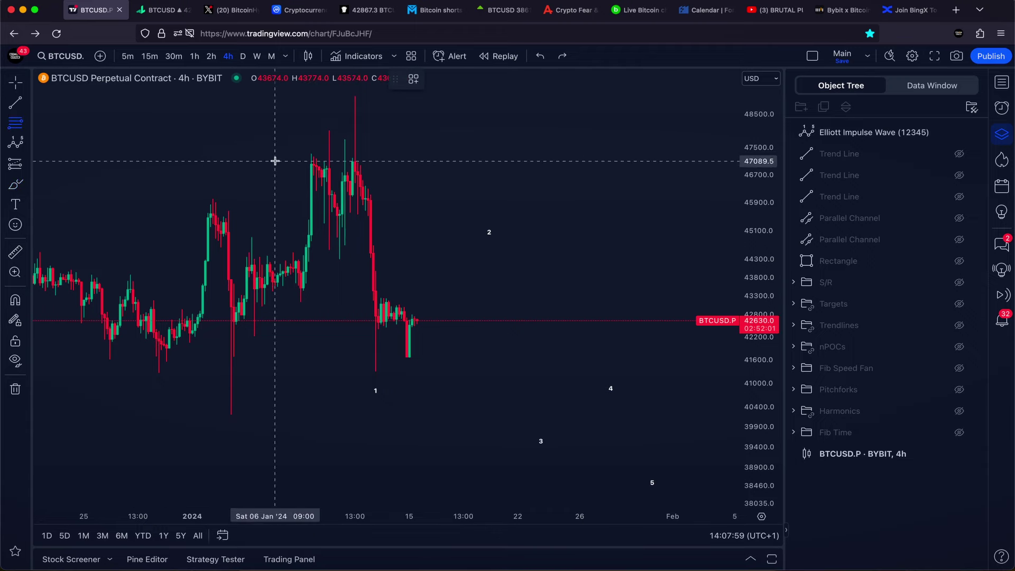
Draw a Fib retracement from the 49018 high to the 41278 low, then zoom out
{"action": "left_click", "coordinate": [325, 97]}
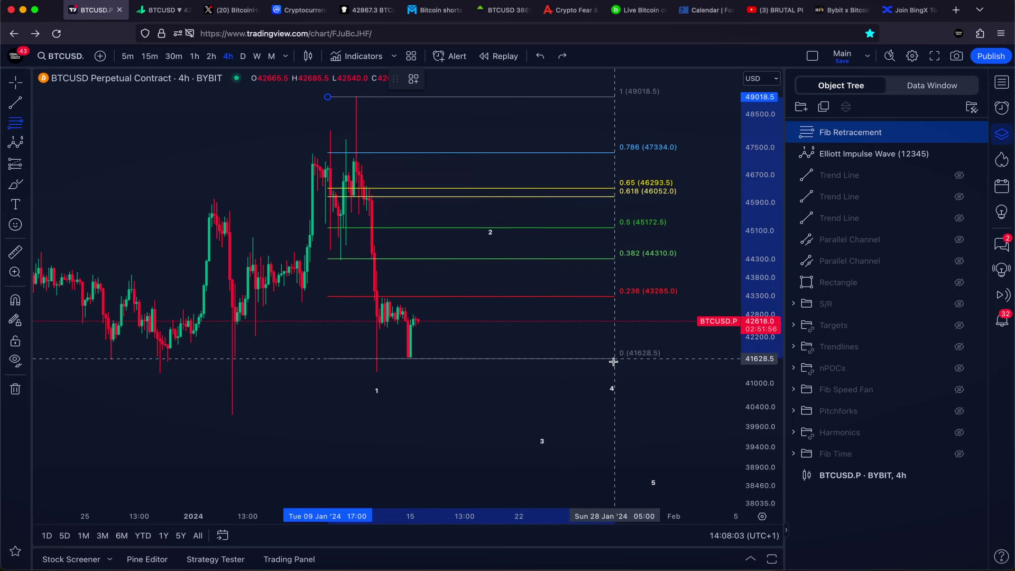
{"action": "left_click", "coordinate": [593, 372]}
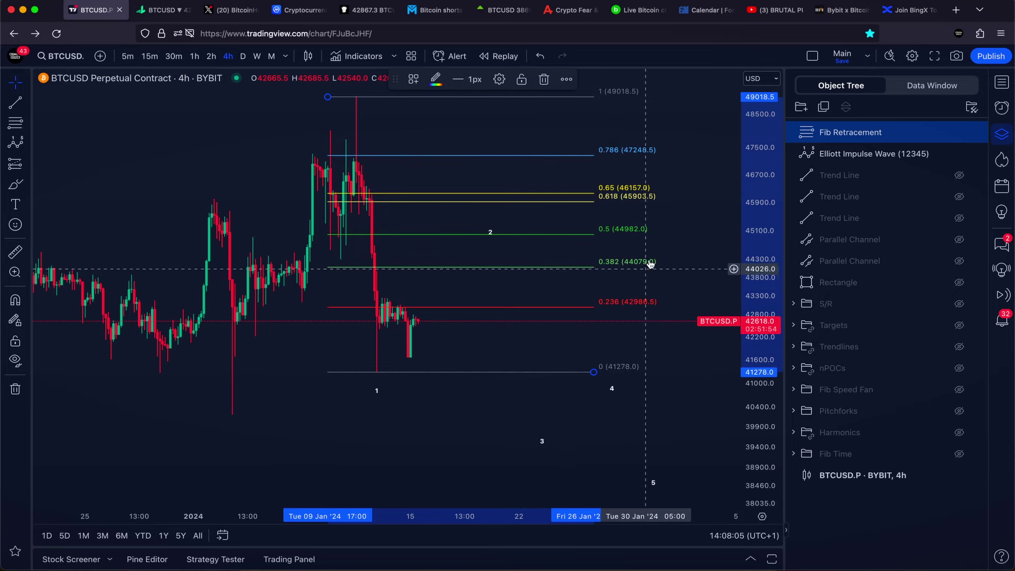
{"action": "left_click", "coordinate": [14, 185]}
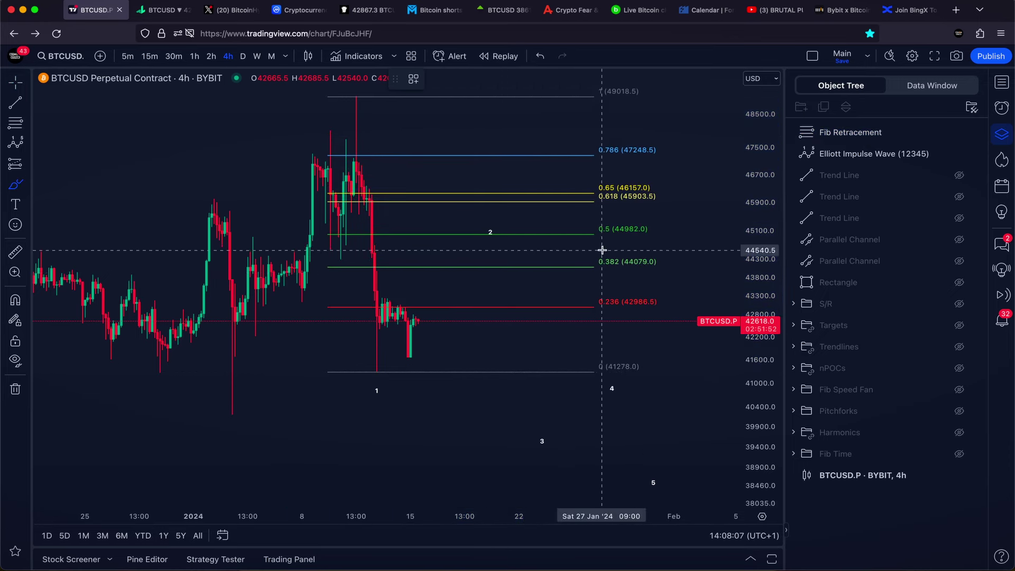
{"action": "mouse_move", "coordinate": [590, 237]}
{"action": "left_mouse_down"}
{"action": "mouse_move", "coordinate": [633, 238]}
{"action": "mouse_move", "coordinate": [602, 216]}
{"action": "mouse_move", "coordinate": [621, 240]}
{"action": "mouse_move", "coordinate": [661, 223]}
{"action": "left_mouse_up"}
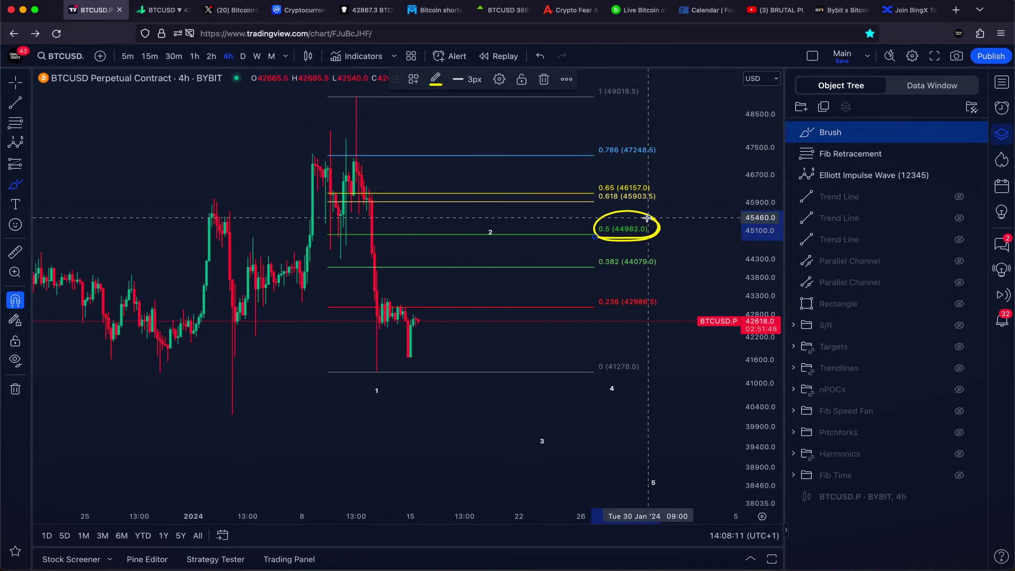
{"action": "key", "text": "super+z"}
{"action": "scroll", "coordinate": [572, 248], "scroll_direction": "down", "scroll_amount": 3}
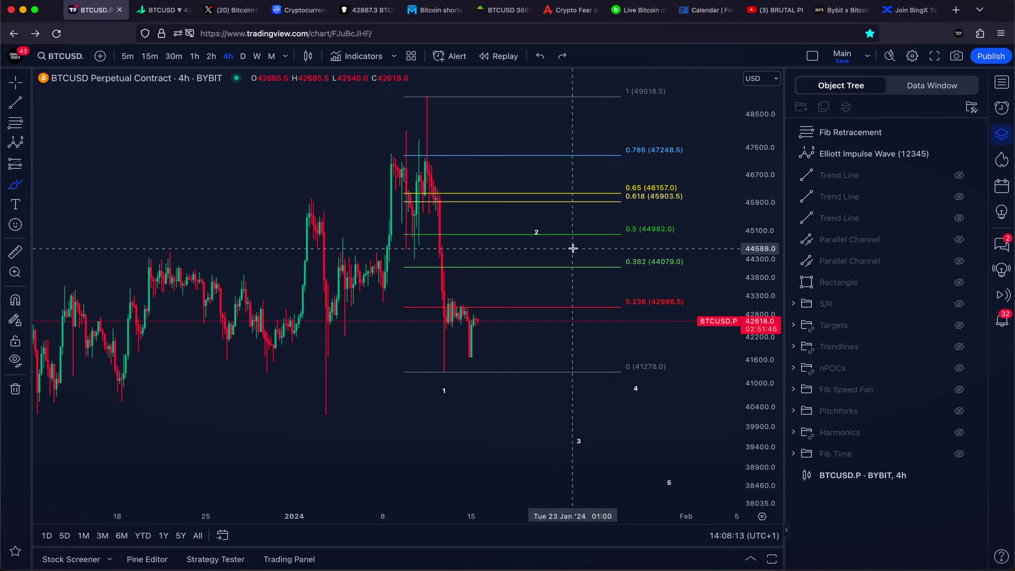
{"action": "scroll", "coordinate": [573, 248], "scroll_direction": "down", "scroll_amount": 2}
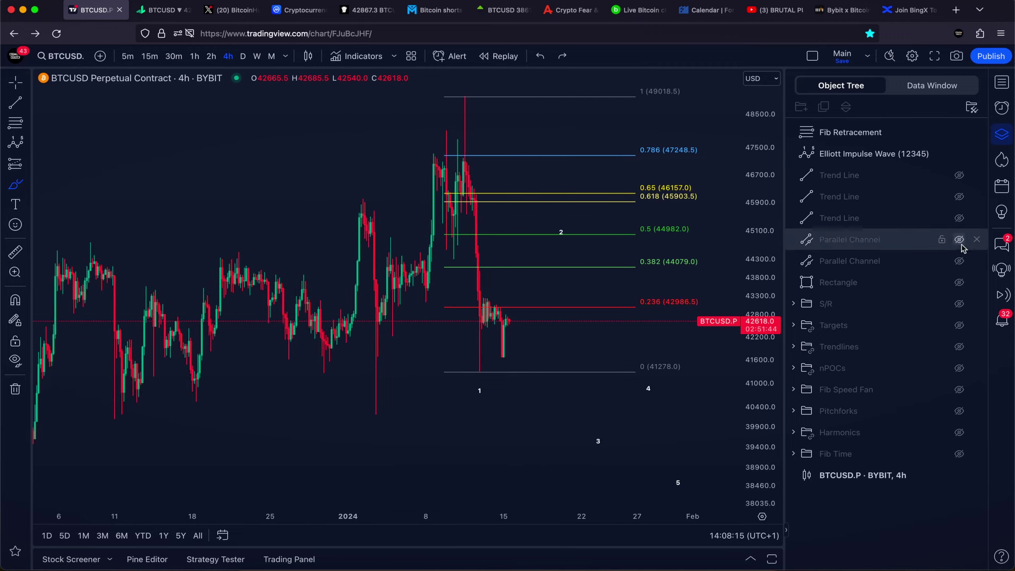
{"action": "left_click", "coordinate": [959, 304]}
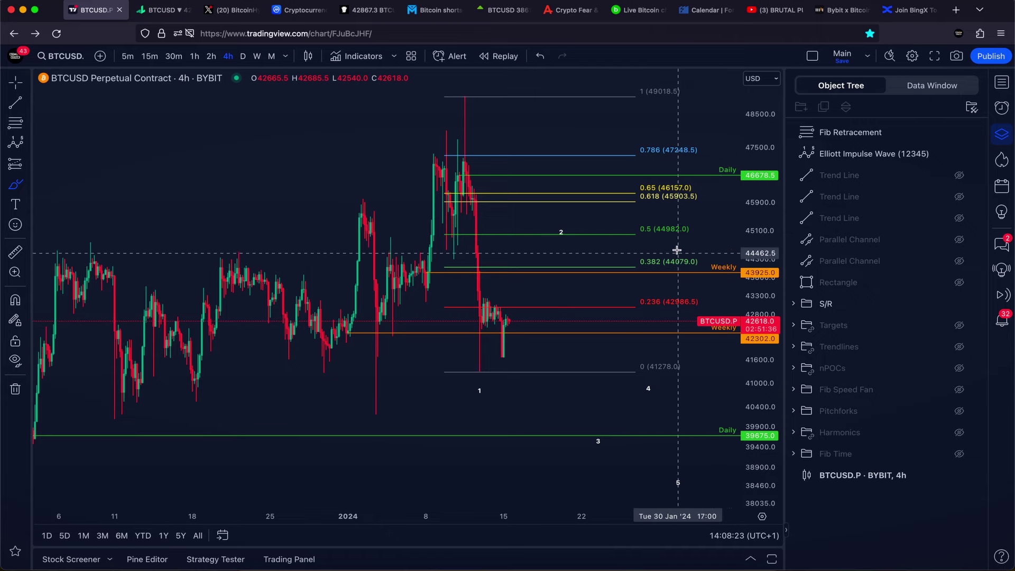
{"action": "left_click_drag", "start_coordinate": [643, 215], "coordinate": [664, 241]}
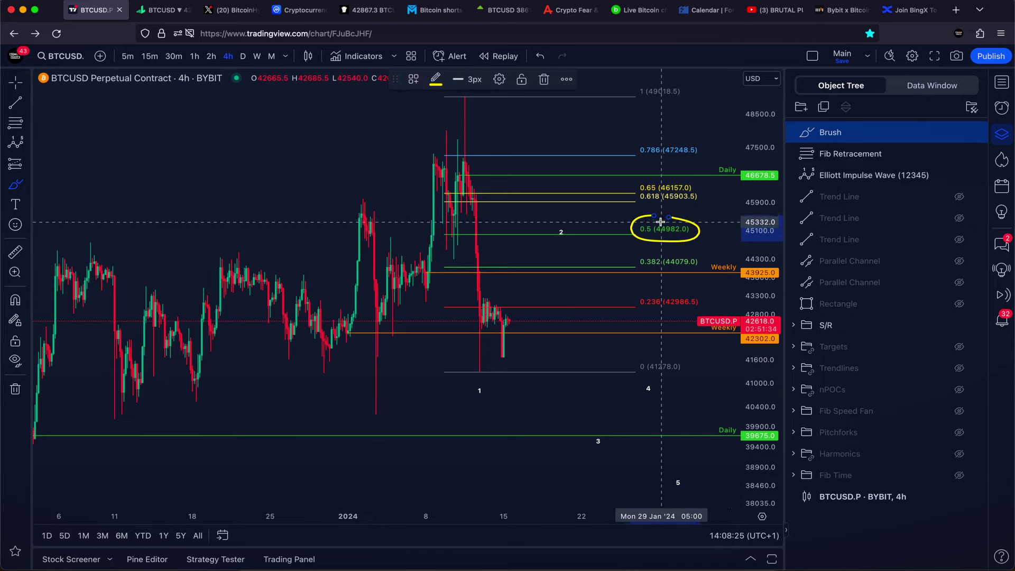
{"action": "key", "text": "super+z"}
{"action": "left_click_drag", "start_coordinate": [661, 248], "coordinate": [624, 268]}
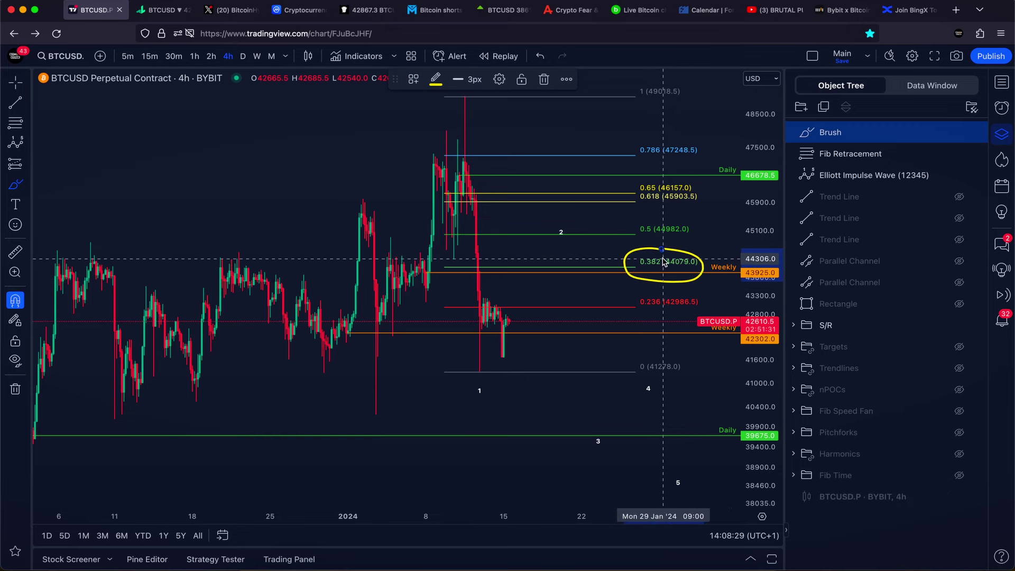
{"action": "key", "text": "super+z"}
{"action": "scroll", "coordinate": [664, 260], "scroll_direction": "up", "scroll_amount": 2}
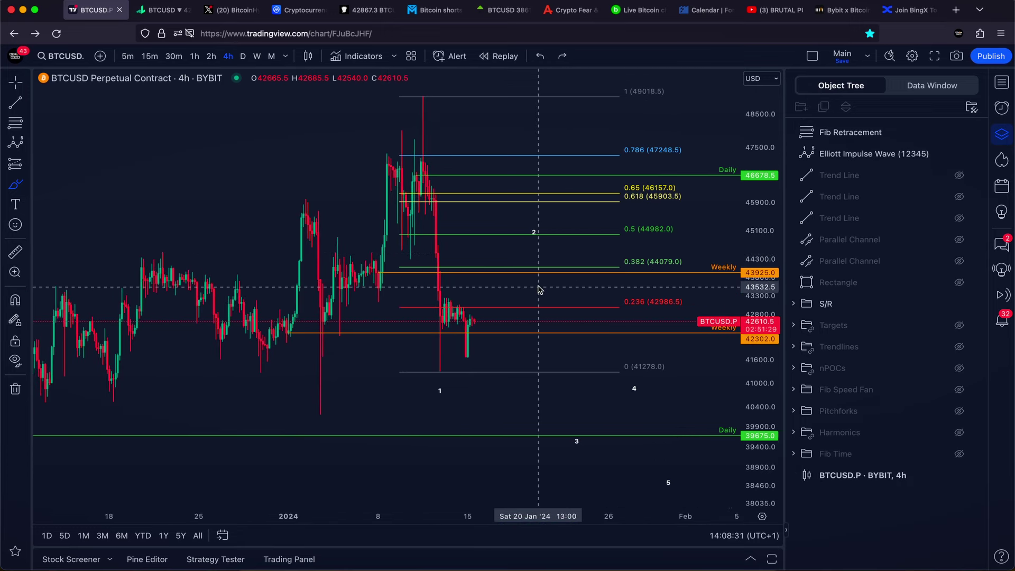
{"action": "mouse_move", "coordinate": [432, 303]}
{"action": "left_mouse_down"}
{"action": "mouse_move", "coordinate": [461, 335]}
{"action": "mouse_move", "coordinate": [493, 317]}
{"action": "mouse_move", "coordinate": [513, 270]}
{"action": "left_mouse_up"}
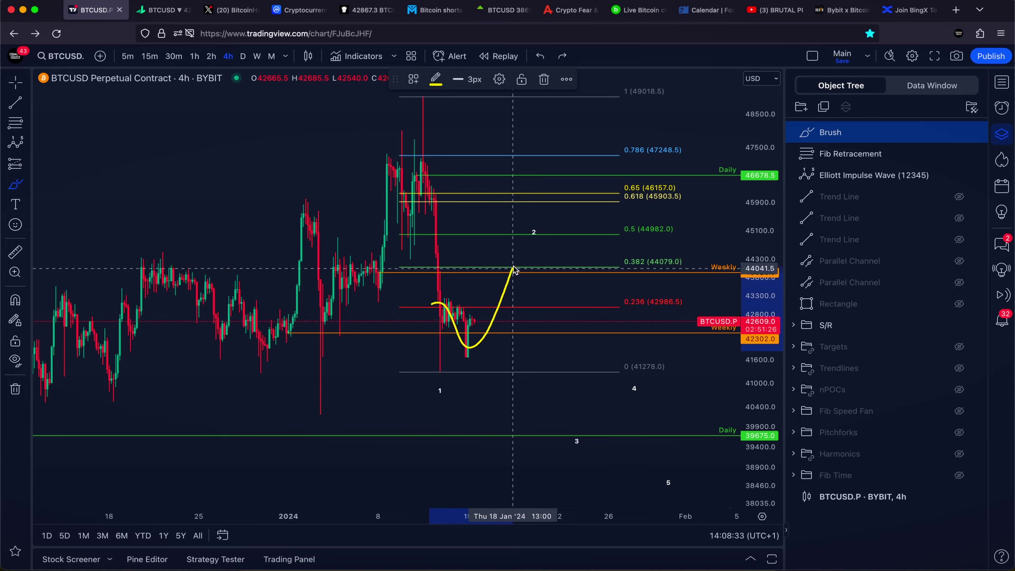
{"action": "mouse_move", "coordinate": [528, 305]}
{"action": "left_mouse_down"}
{"action": "mouse_move", "coordinate": [539, 308]}
{"action": "mouse_move", "coordinate": [576, 241]}
{"action": "left_mouse_up"}
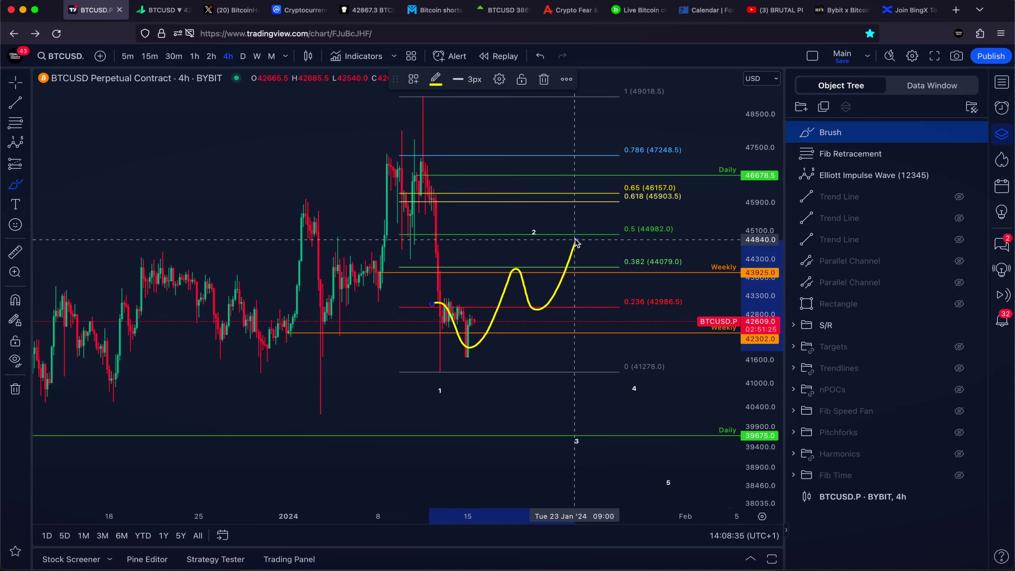
{"action": "key", "text": "super+z"}
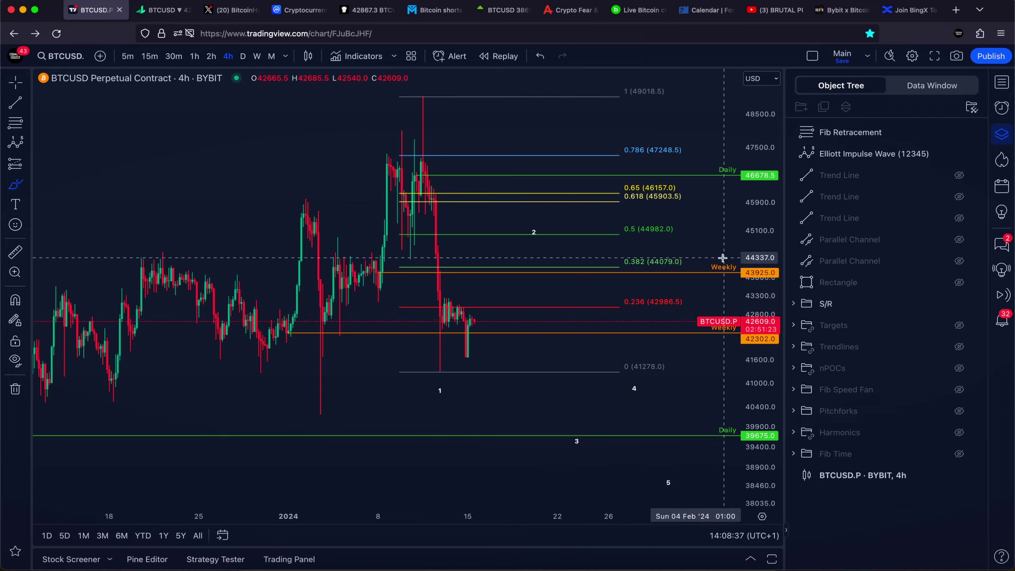
{"action": "left_click_drag", "start_coordinate": [722, 257], "coordinate": [704, 280]}
{"action": "left_click_drag", "start_coordinate": [671, 219], "coordinate": [621, 225]}
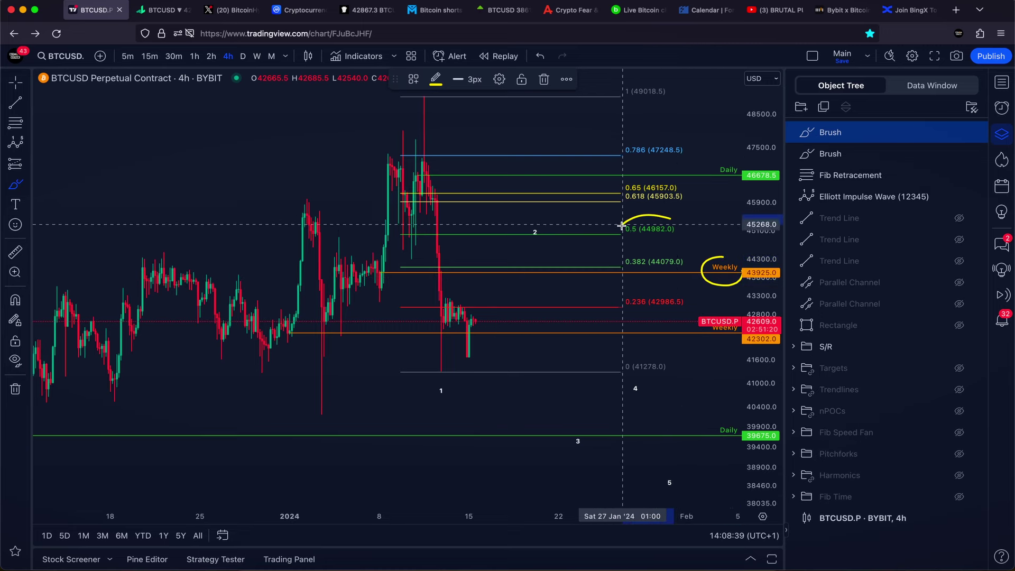
{"action": "key", "text": "super+z"}
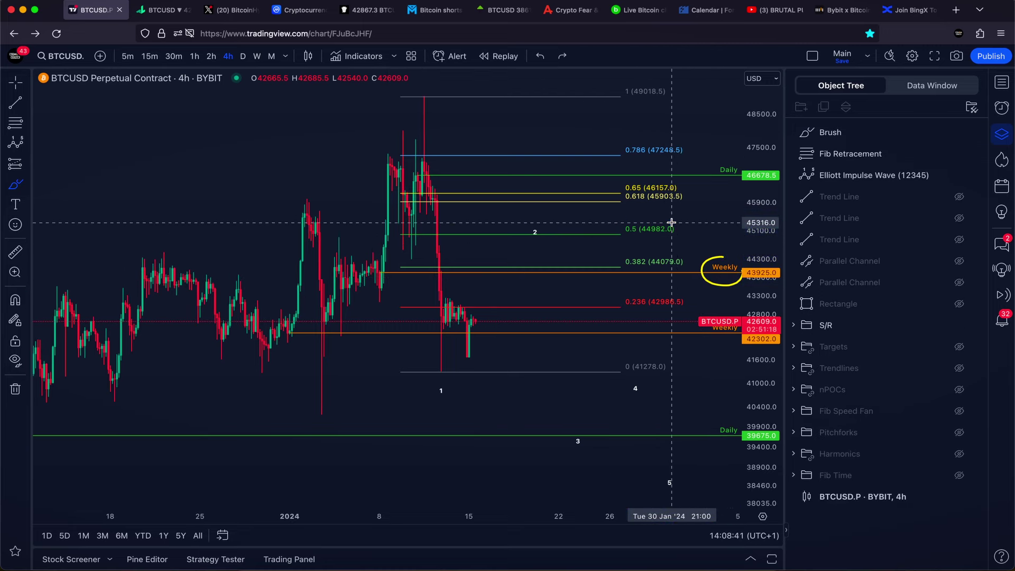
{"action": "left_click_drag", "start_coordinate": [650, 179], "coordinate": [615, 193]}
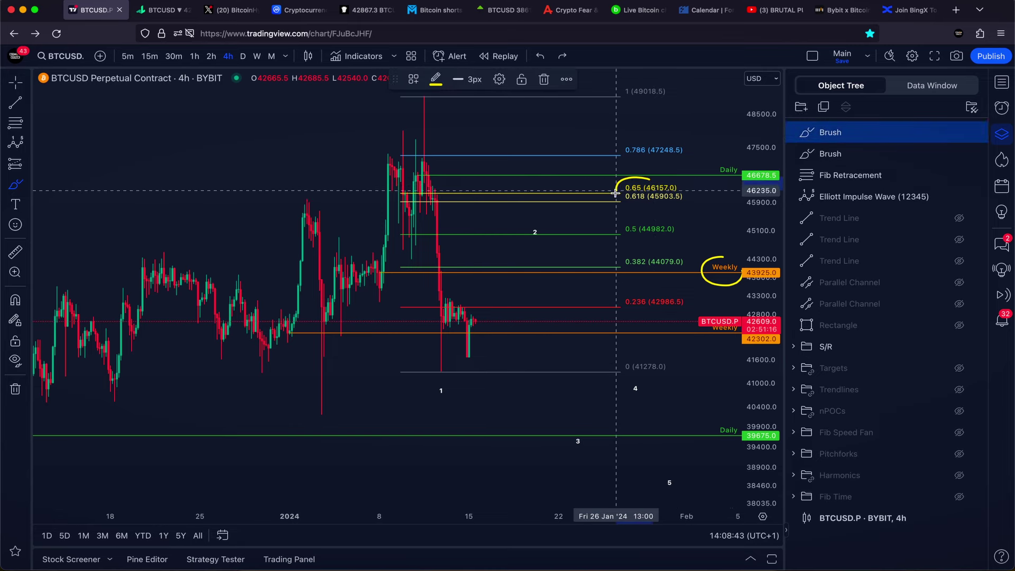
{"action": "key", "text": "super"}
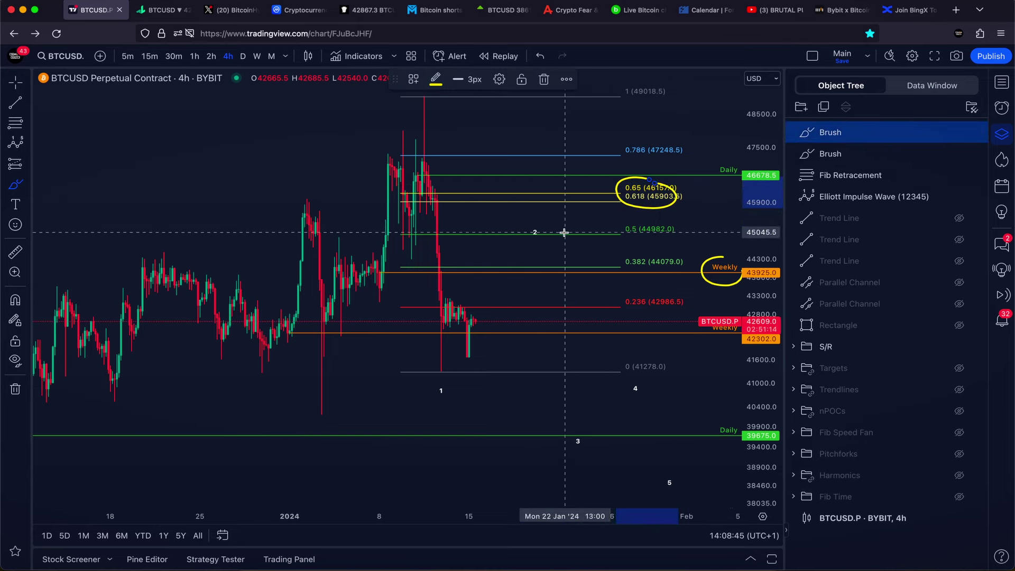
{"action": "key", "text": "super+z"}
{"action": "mouse_move", "coordinate": [506, 248]}
{"action": "left_mouse_down"}
{"action": "mouse_move", "coordinate": [526, 265]}
{"action": "mouse_move", "coordinate": [570, 208]}
{"action": "left_mouse_up"}
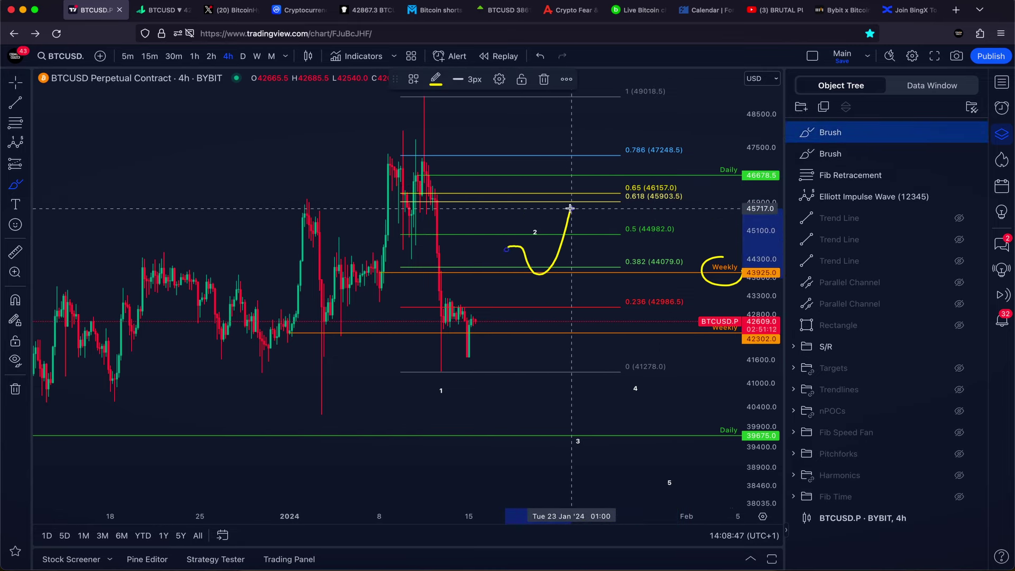
{"action": "key", "text": "super+z"}
{"action": "key", "text": "super+z"}
{"action": "mouse_move", "coordinate": [714, 257]}
{"action": "left_mouse_down"}
{"action": "mouse_move", "coordinate": [702, 255]}
{"action": "mouse_move", "coordinate": [723, 268]}
{"action": "left_mouse_up"}
{"action": "left_click_drag", "start_coordinate": [664, 219], "coordinate": [655, 240]}
{"action": "left_click_drag", "start_coordinate": [667, 179], "coordinate": [676, 191]}
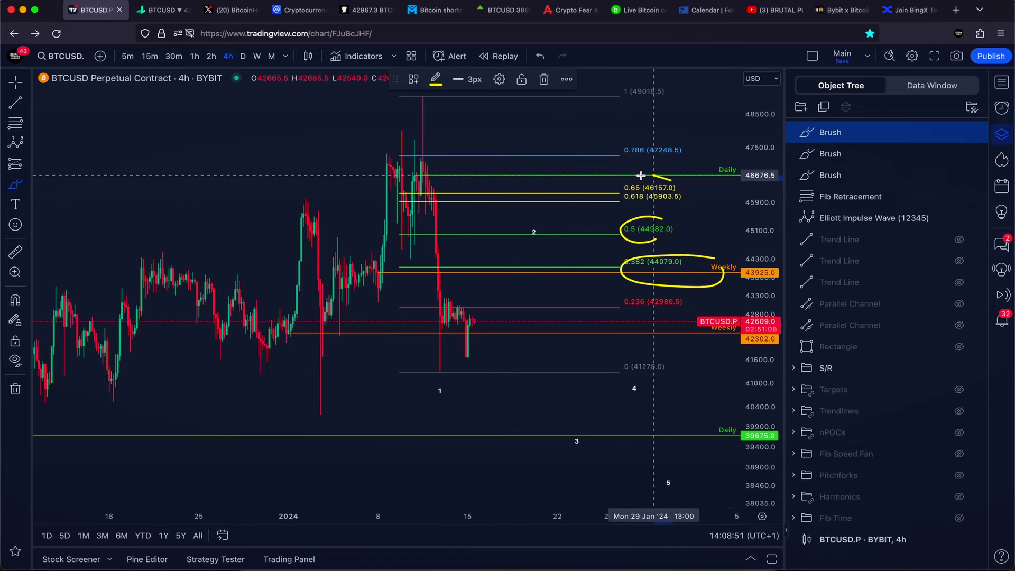
{"action": "key", "text": "super+z"}
{"action": "key", "text": "super+z"}
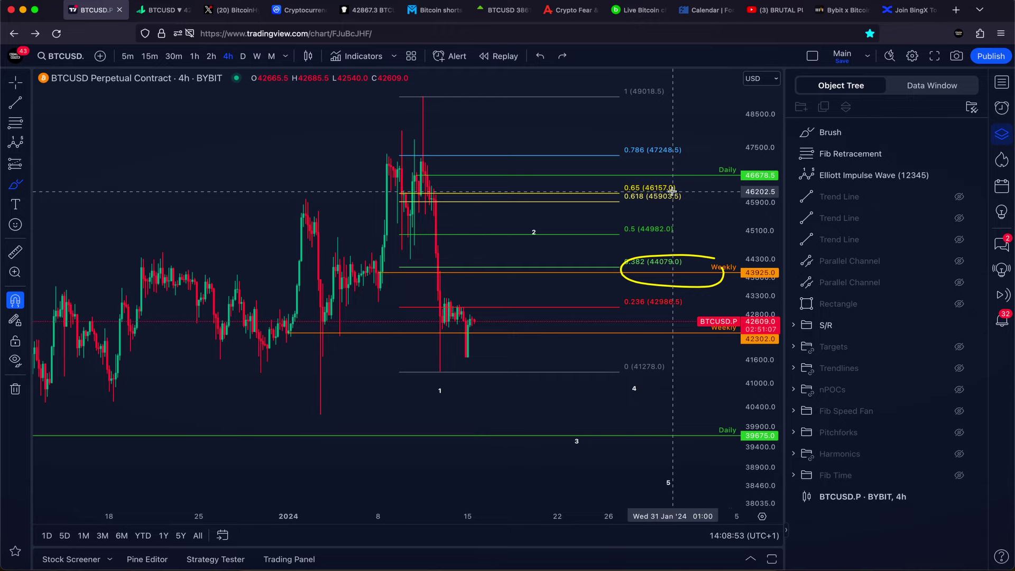
{"action": "key", "text": "super+z"}
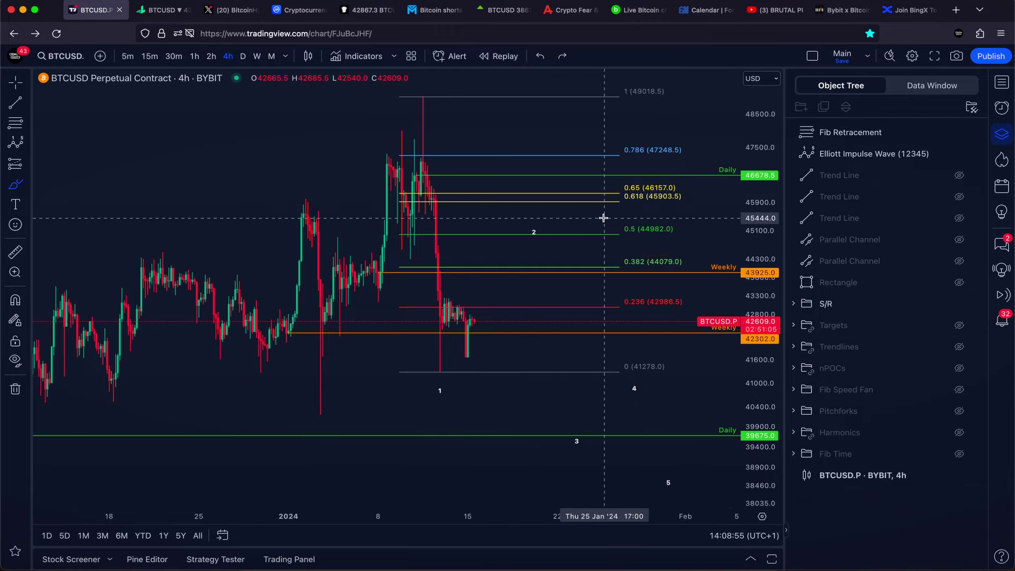
{"action": "left_click_drag", "start_coordinate": [229, 131], "coordinate": [209, 154]}
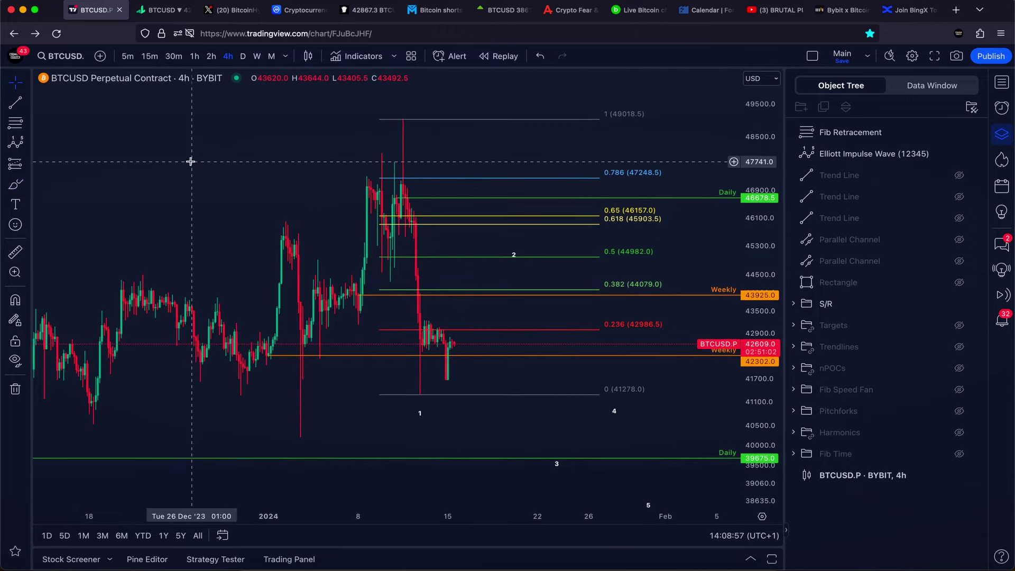
Place a short position with entry near 44431 and stop loss raised to 49053
{"action": "left_click", "coordinate": [14, 168]}
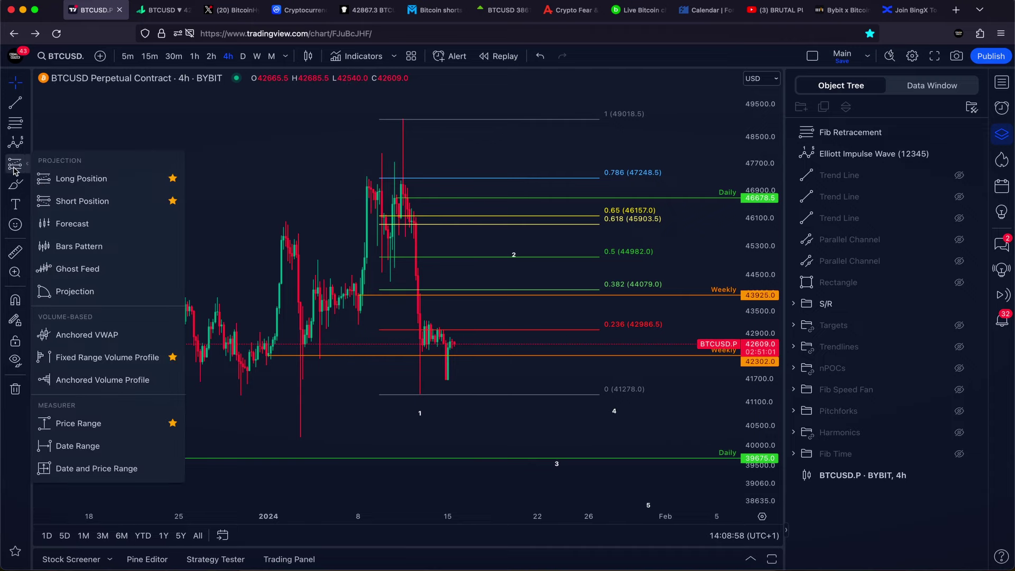
{"action": "left_click", "coordinate": [66, 204]}
{"action": "left_click", "coordinate": [438, 294]}
{"action": "left_click_drag", "start_coordinate": [465, 306], "coordinate": [486, 290]}
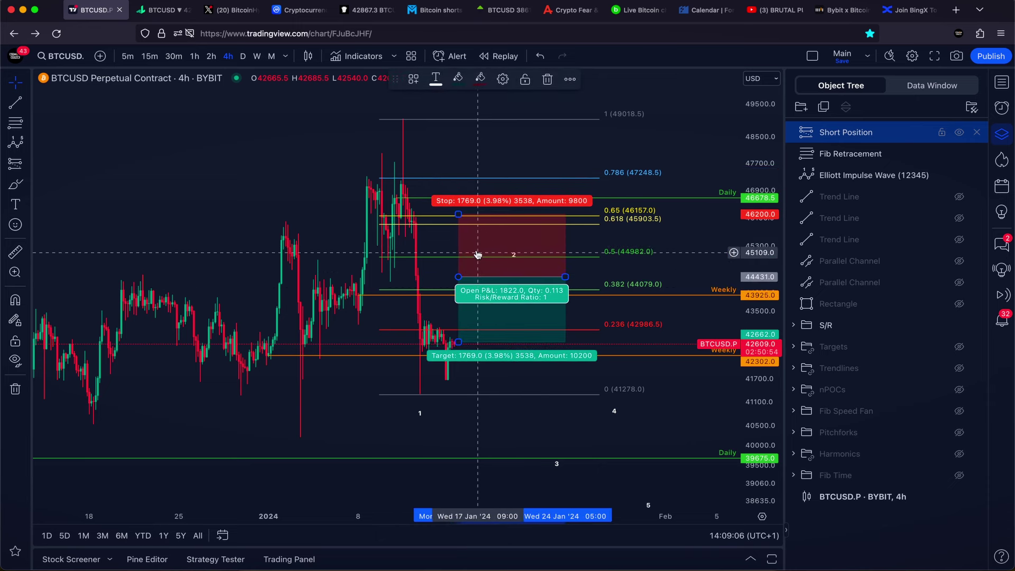
{"action": "left_click_drag", "start_coordinate": [457, 217], "coordinate": [485, 117]}
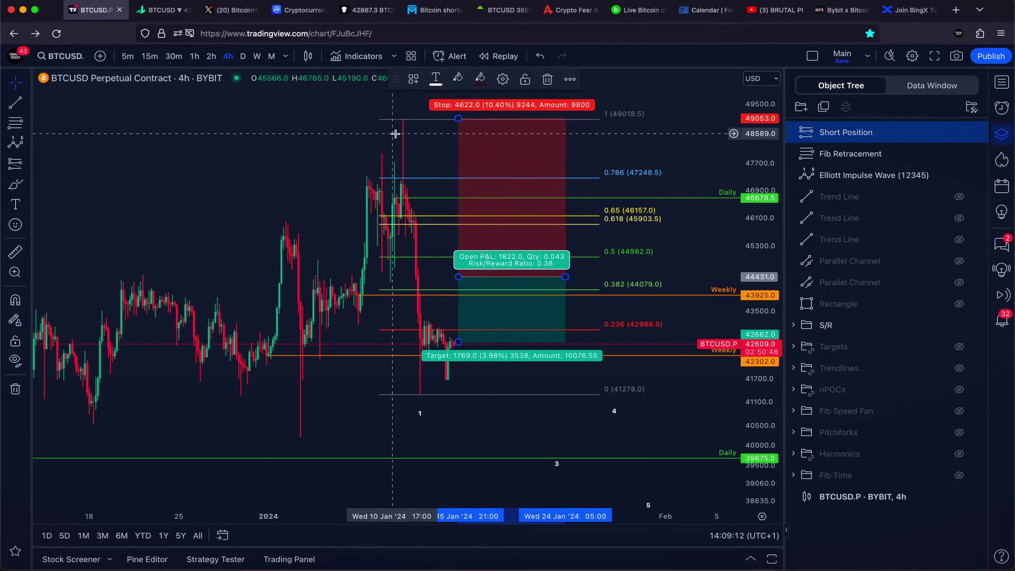
Sketch three projected price paths toward 0.382, the Weekly level and 0, then undo them
{"action": "mouse_move", "coordinate": [379, 150]}
{"action": "left_mouse_down"}
{"action": "mouse_move", "coordinate": [499, 292]}
{"action": "mouse_move", "coordinate": [544, 394]}
{"action": "left_mouse_up"}
{"action": "left_click_drag", "start_coordinate": [444, 378], "coordinate": [555, 294]}
{"action": "left_click_drag", "start_coordinate": [452, 284], "coordinate": [491, 350]}
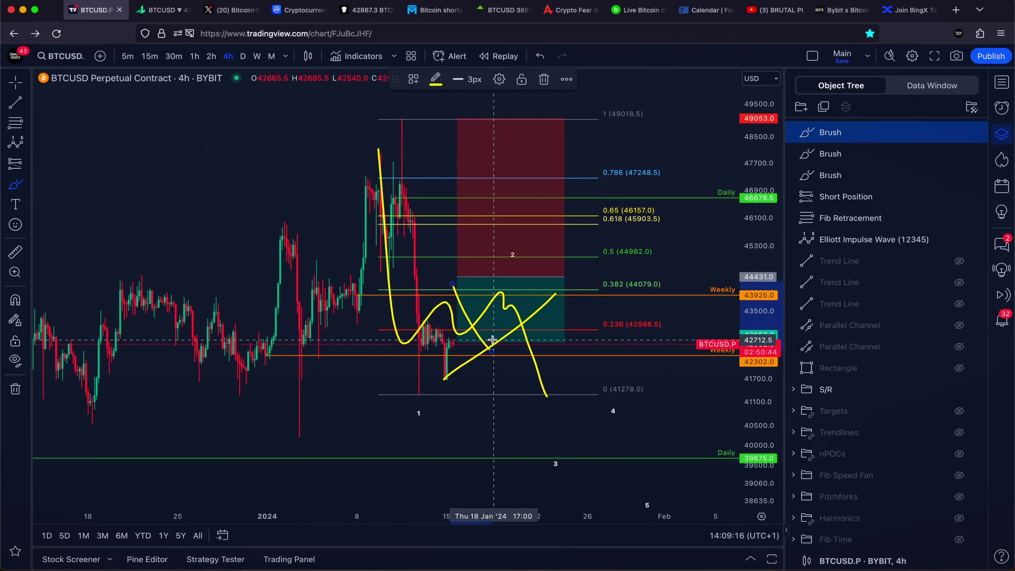
{"action": "key", "text": "super+z"}
{"action": "key", "text": "super+z"}
{"action": "key", "text": "super+z"}
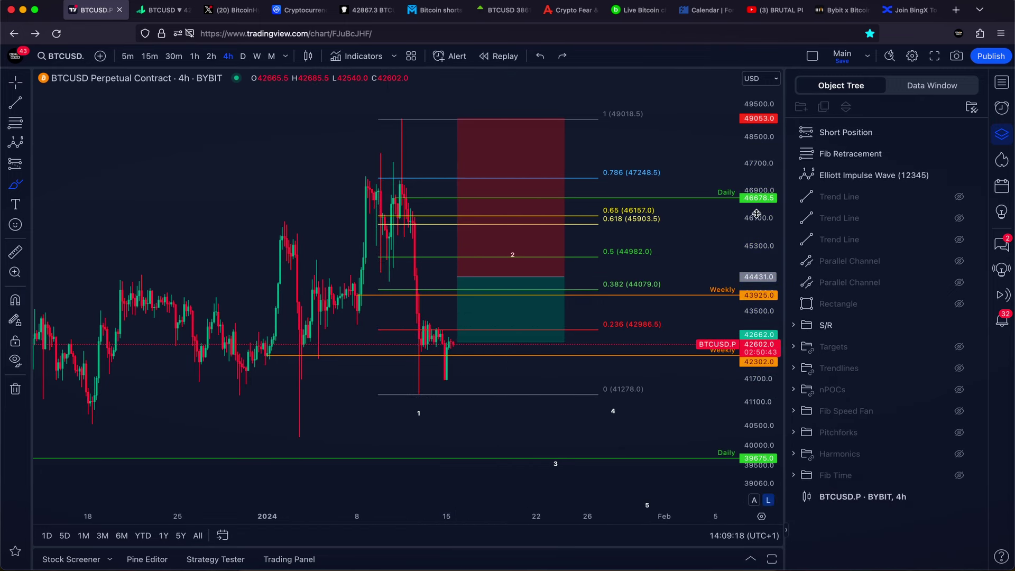
Compress the price scale and zoom out to reveal the 50776 Weekly level, discarding brush sketches
{"action": "left_click_drag", "start_coordinate": [757, 213], "coordinate": [758, 313]}
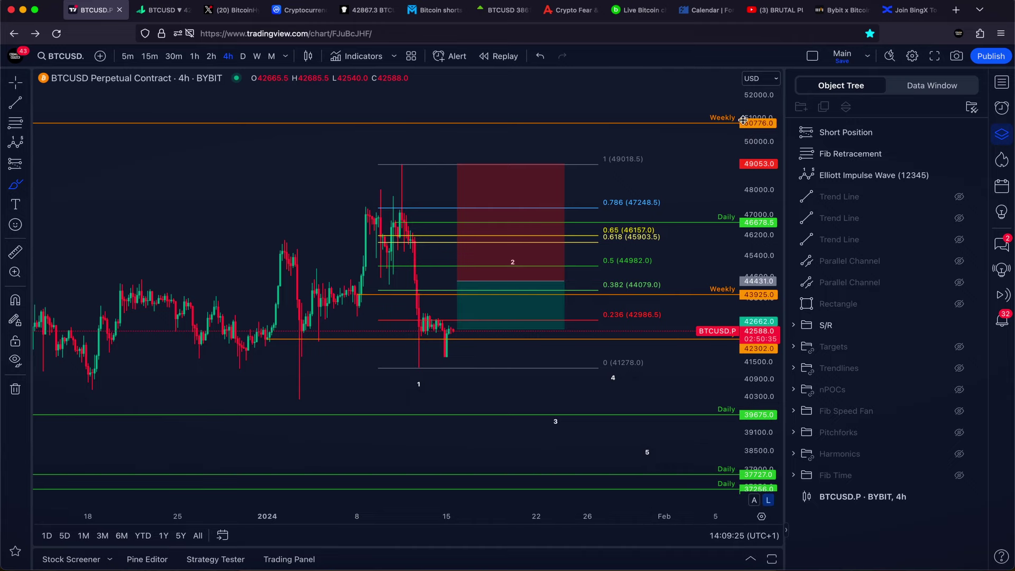
{"action": "scroll", "coordinate": [608, 174], "scroll_direction": "down", "scroll_amount": 3}
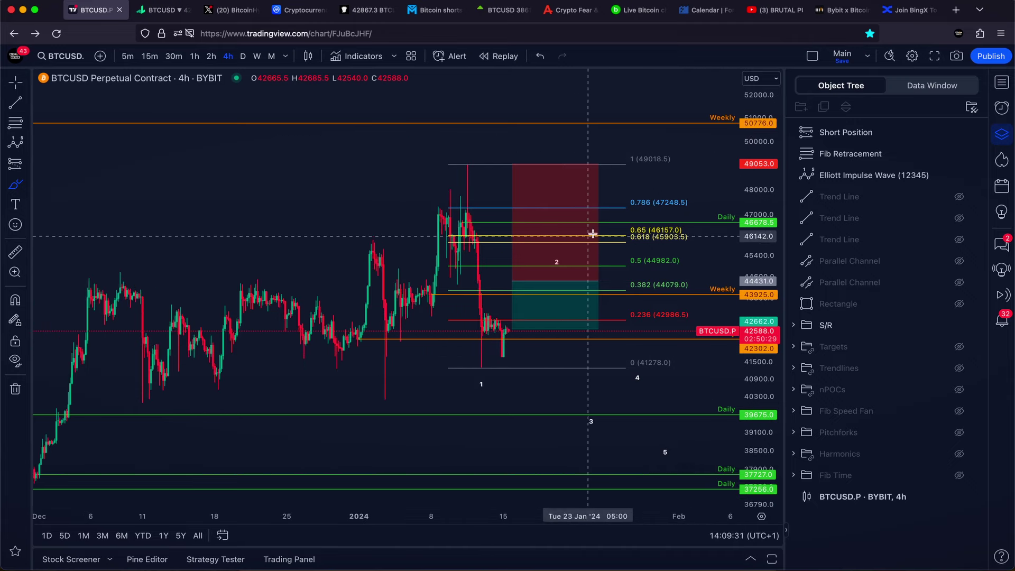
{"action": "mouse_move", "coordinate": [604, 167]}
{"action": "left_mouse_down"}
{"action": "mouse_move", "coordinate": [528, 164]}
{"action": "mouse_move", "coordinate": [640, 273]}
{"action": "left_mouse_up"}
{"action": "key", "text": "ctrl+z"}
{"action": "mouse_move", "coordinate": [491, 247]}
{"action": "left_mouse_down"}
{"action": "mouse_move", "coordinate": [550, 288]}
{"action": "mouse_move", "coordinate": [652, 124]}
{"action": "left_mouse_up"}
{"action": "key", "text": "ctrl+z"}
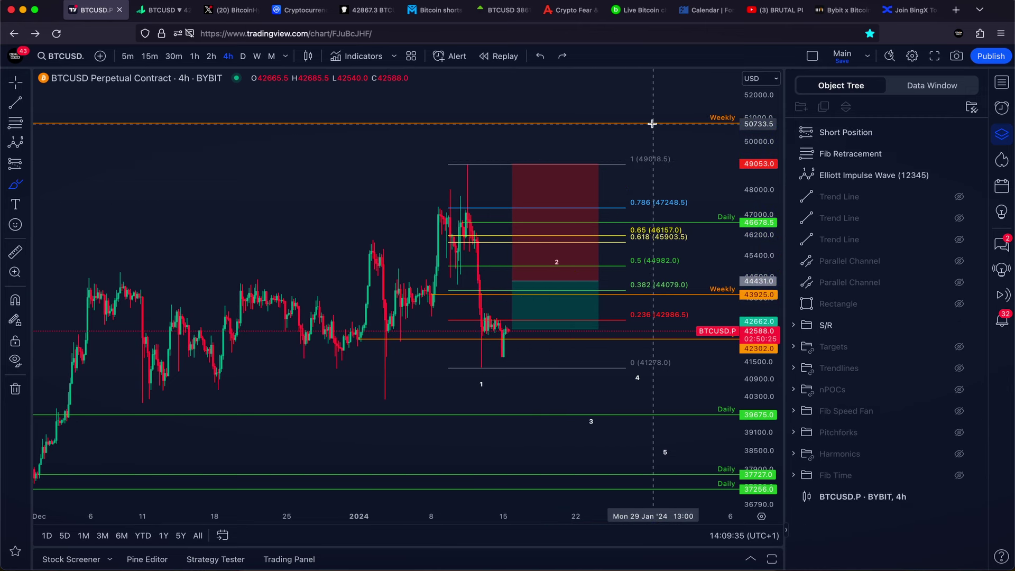
{"action": "scroll", "coordinate": [622, 143], "scroll_direction": "down", "scroll_amount": 2}
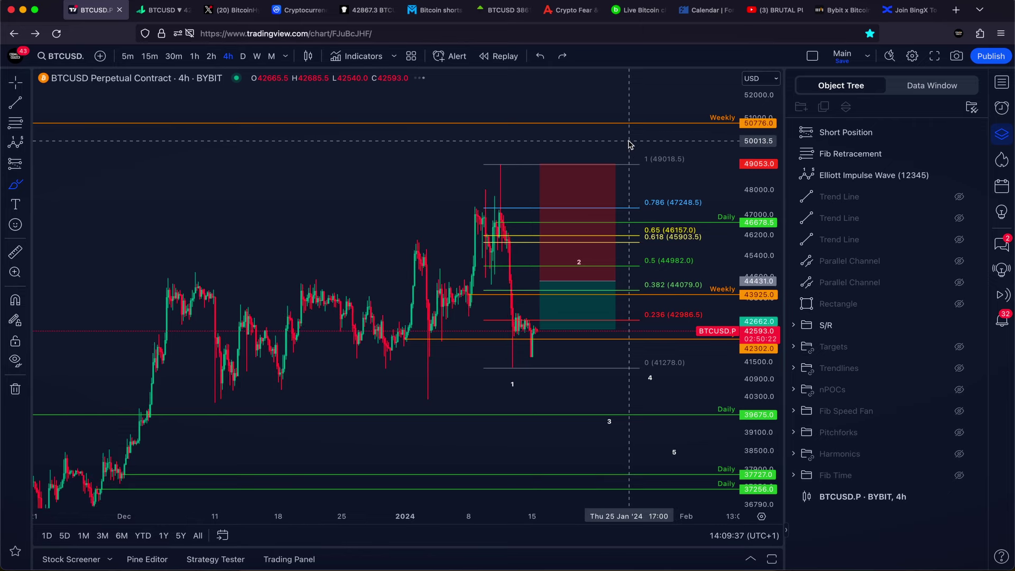
{"action": "left_click", "coordinate": [356, 56]}
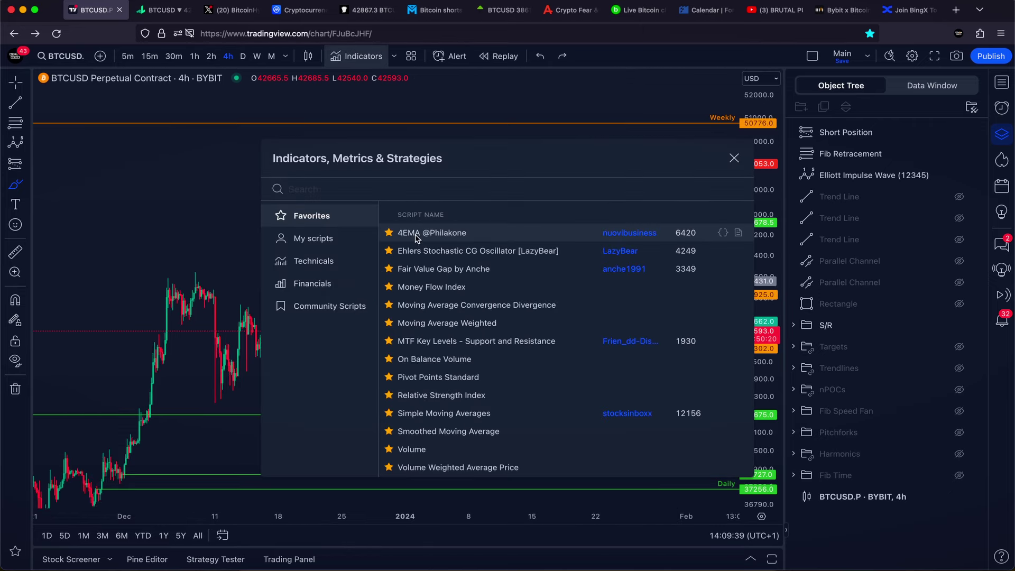
{"action": "left_click", "coordinate": [417, 233]}
{"action": "left_click", "coordinate": [194, 56]}
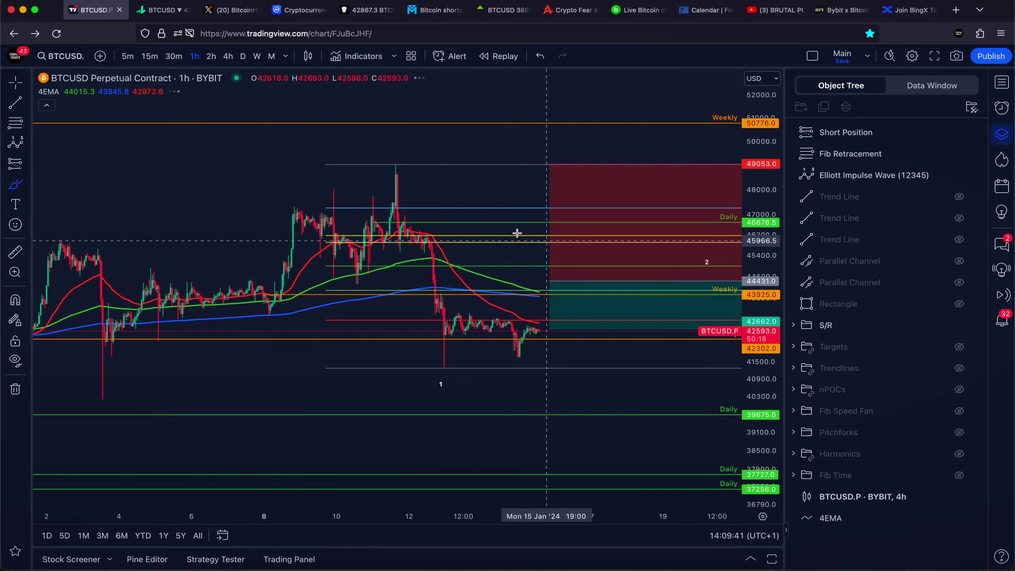
Sketch a projected price path and circle the swing high, then remove both
{"action": "scroll", "coordinate": [547, 294], "scroll_direction": "down", "scroll_amount": 3}
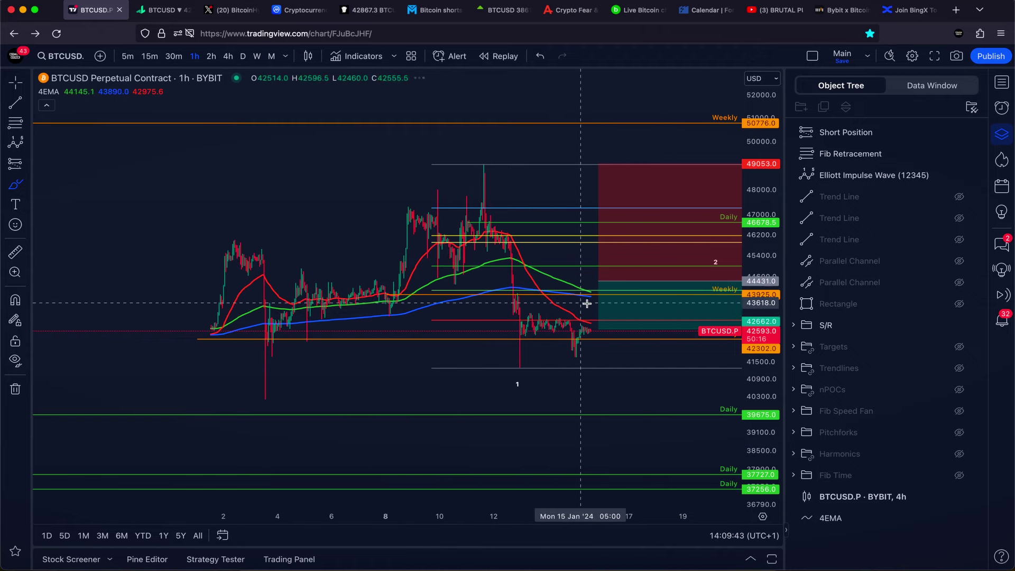
{"action": "mouse_move", "coordinate": [475, 273]}
{"action": "left_mouse_down"}
{"action": "mouse_move", "coordinate": [488, 286]}
{"action": "mouse_move", "coordinate": [578, 283]}
{"action": "mouse_move", "coordinate": [649, 423]}
{"action": "left_mouse_up"}
{"action": "key", "text": "super+z"}
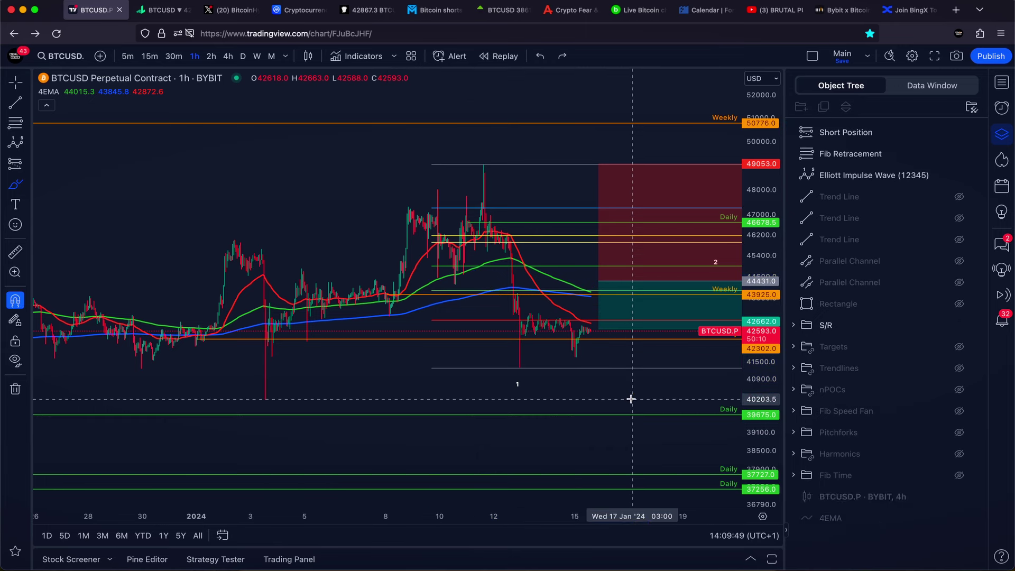
{"action": "mouse_move", "coordinate": [490, 155]}
{"action": "left_mouse_down"}
{"action": "mouse_move", "coordinate": [478, 156]}
{"action": "mouse_move", "coordinate": [497, 176]}
{"action": "left_mouse_up"}
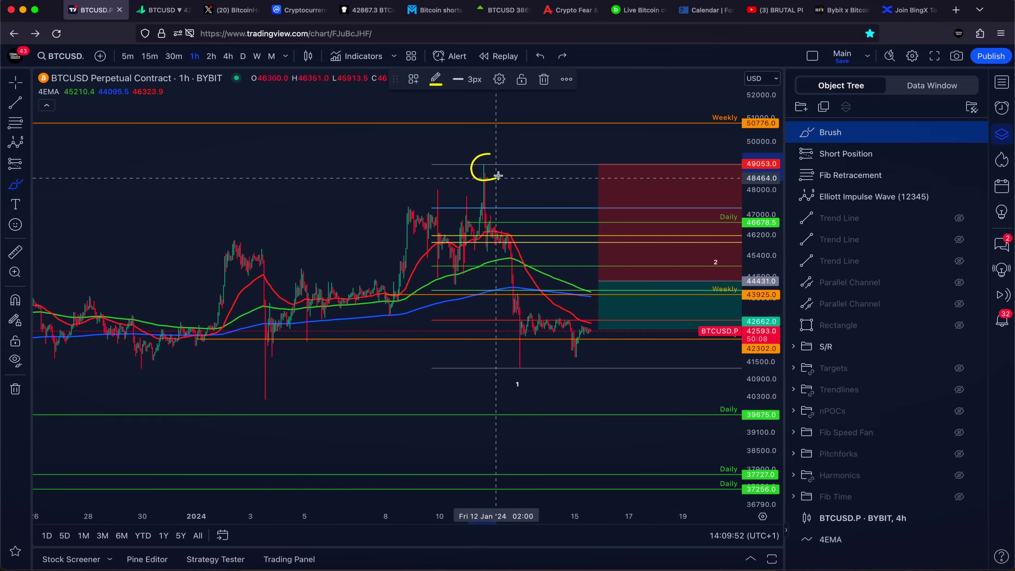
{"action": "left_click", "coordinate": [543, 81]}
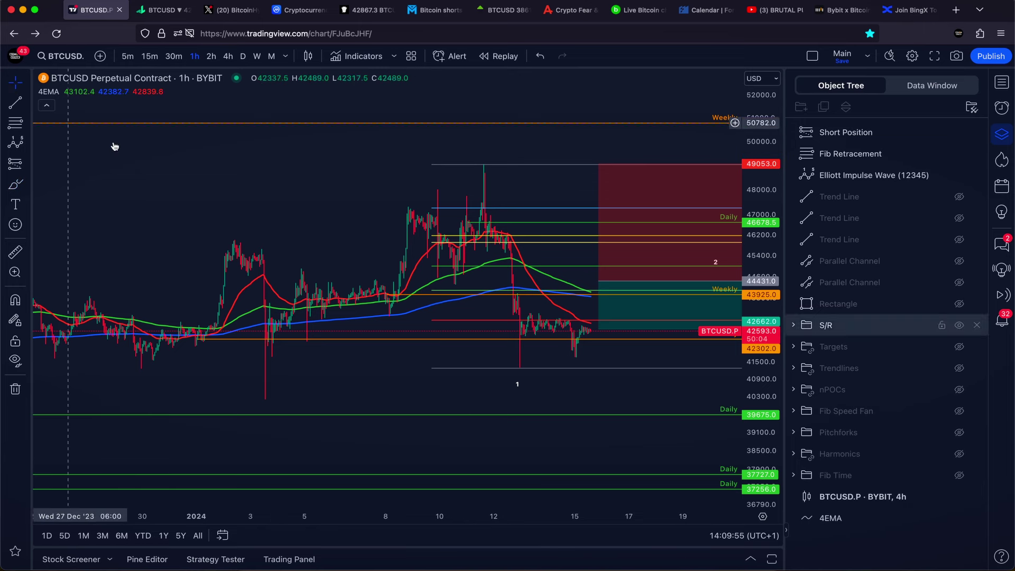
{"action": "scroll", "coordinate": [294, 169], "scroll_direction": "right", "scroll_amount": 2}
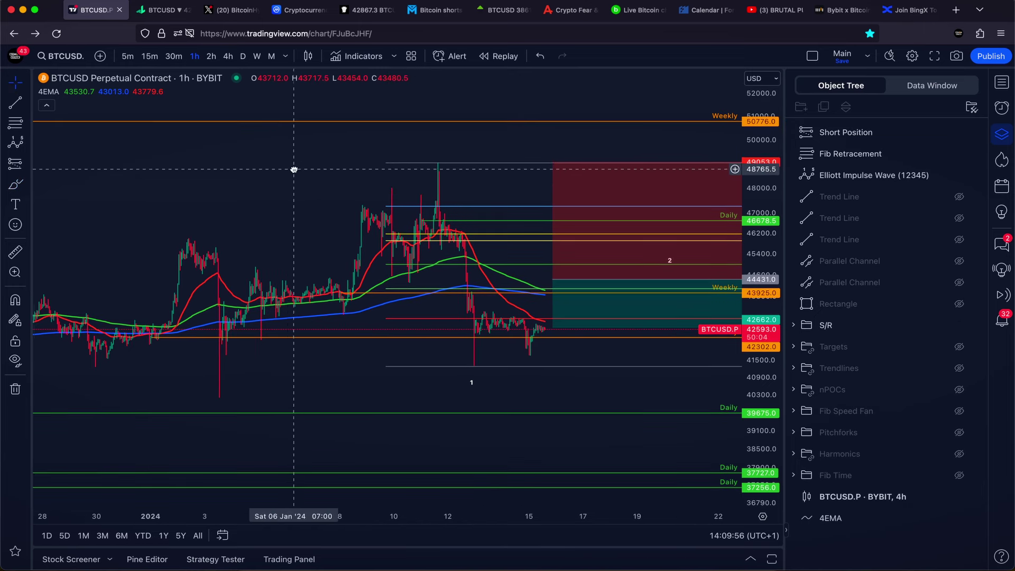
Switch to Coinbase BTCUSD spot on the weekly timeframe, auto-fit prices and zoom in
{"action": "left_click", "coordinate": [1006, 86]}
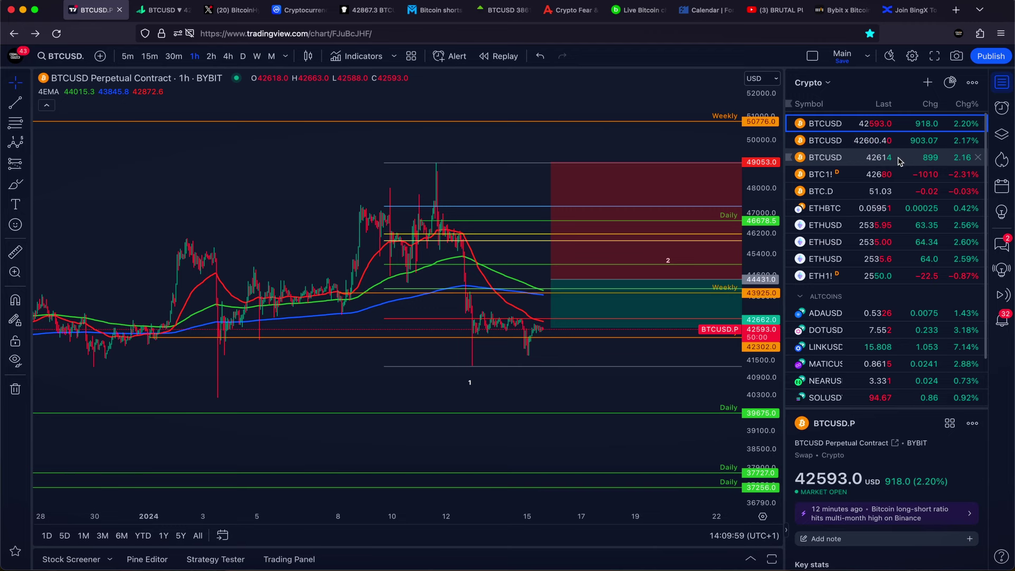
{"action": "left_click", "coordinate": [856, 146]}
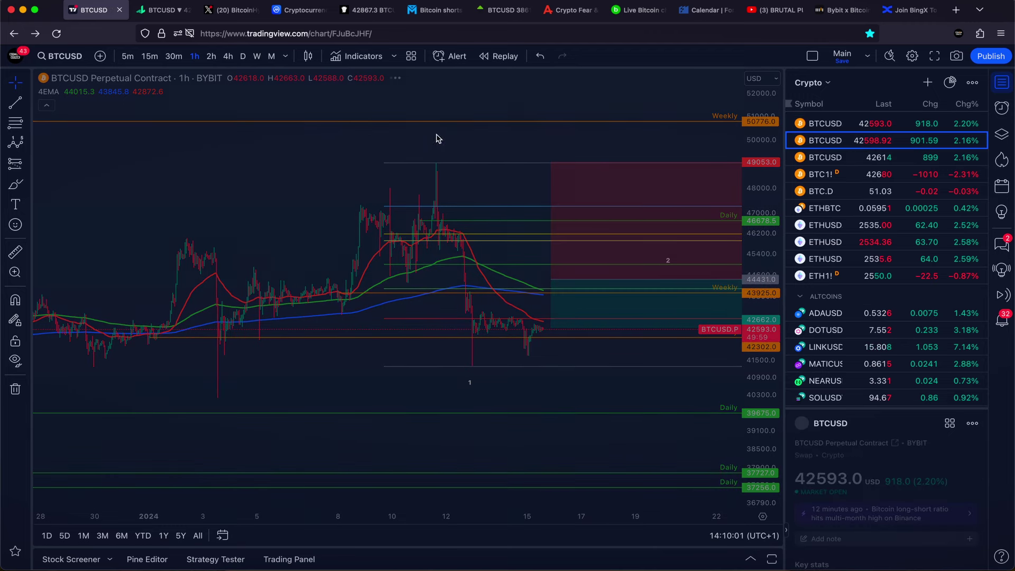
{"action": "left_click", "coordinate": [257, 57]}
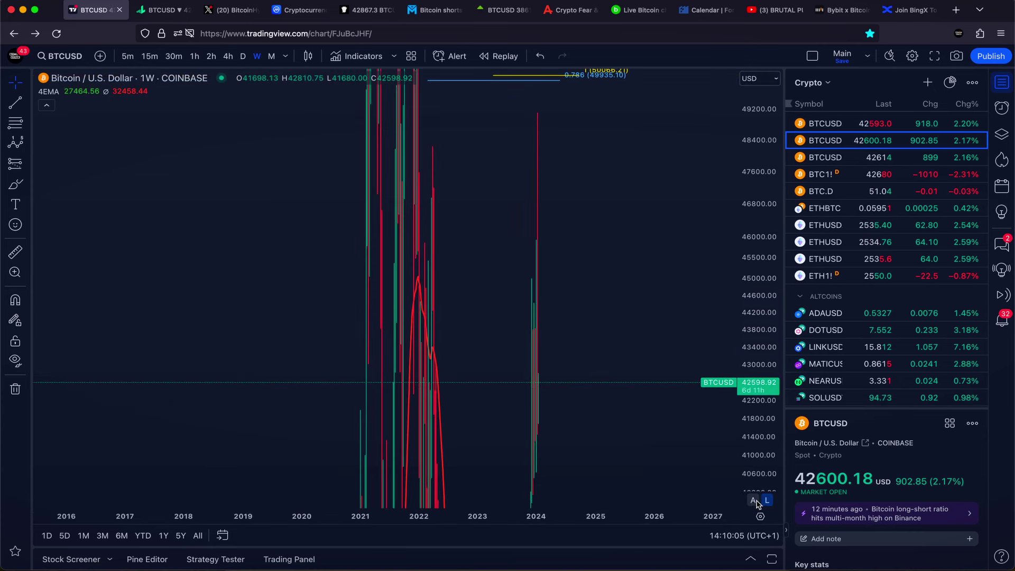
{"action": "left_click", "coordinate": [752, 500]}
{"action": "scroll", "coordinate": [557, 285], "scroll_direction": "up", "scroll_amount": 4}
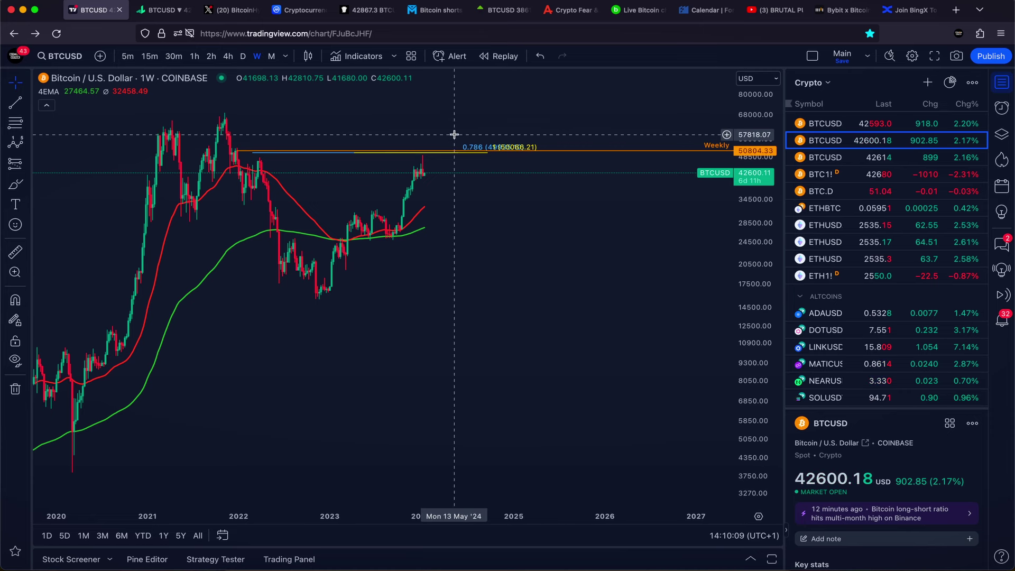
{"action": "scroll", "coordinate": [585, 258], "scroll_direction": "up", "scroll_amount": 3}
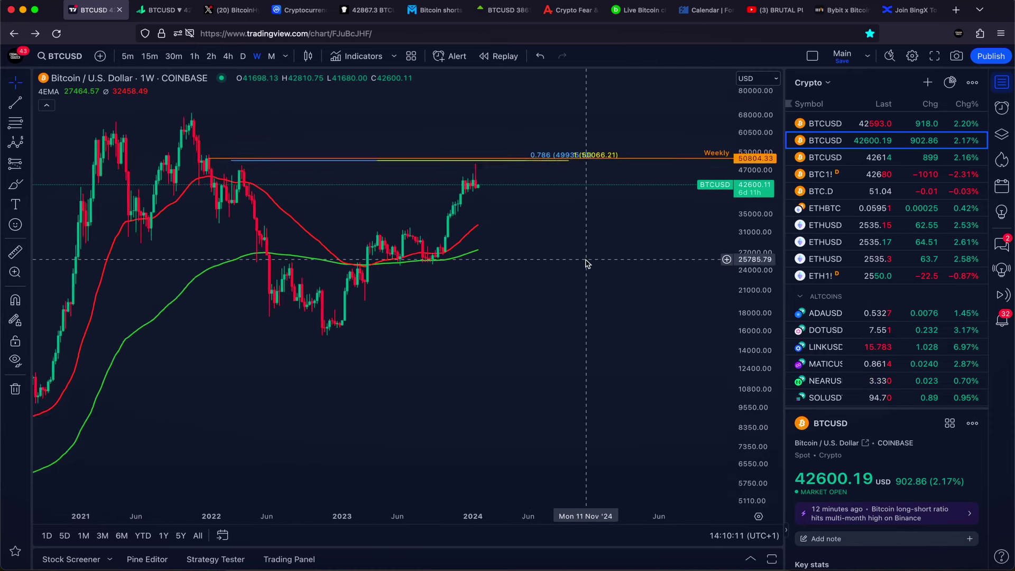
Circle the 0.786 and Weekly levels with the brush, remove them, then select Bybit BTCUSD perpetual
{"action": "left_click", "coordinate": [7, 189]}
{"action": "scroll", "coordinate": [473, 288], "scroll_direction": "up", "scroll_amount": 3}
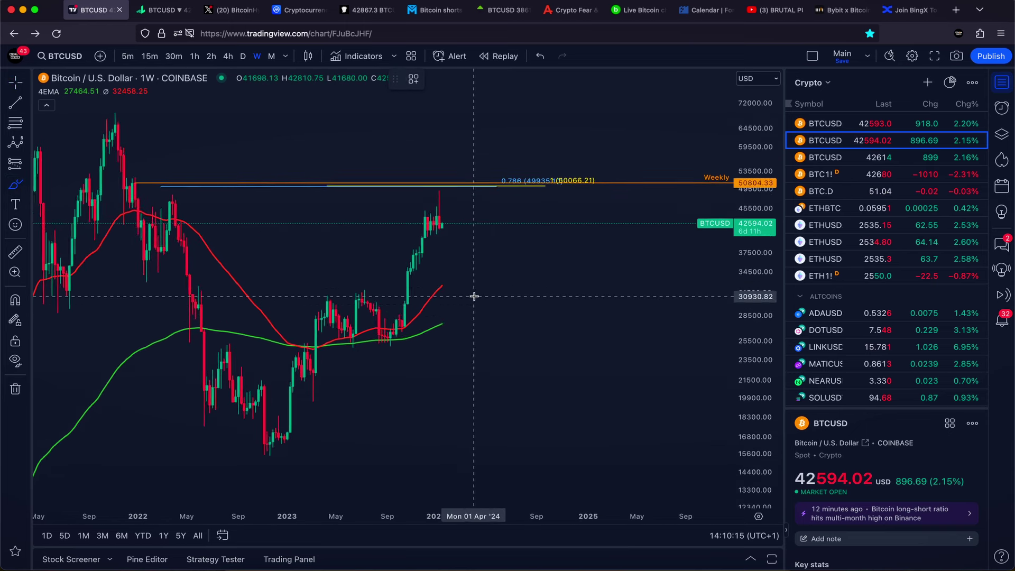
{"action": "left_click_drag", "start_coordinate": [487, 110], "coordinate": [448, 122]}
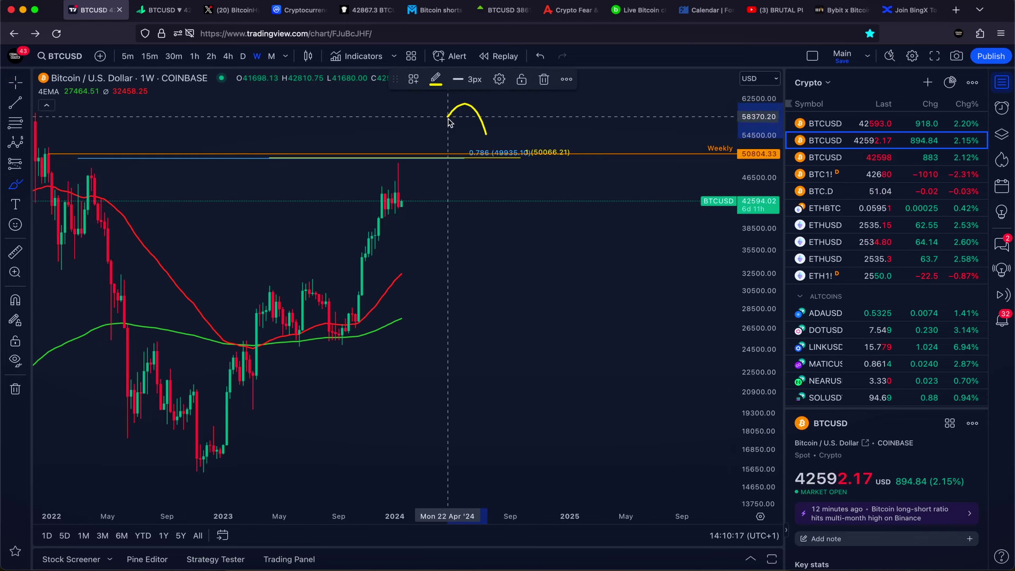
{"action": "mouse_move", "coordinate": [457, 171]}
{"action": "left_mouse_down"}
{"action": "mouse_move", "coordinate": [509, 166]}
{"action": "mouse_move", "coordinate": [486, 130]}
{"action": "left_mouse_up"}
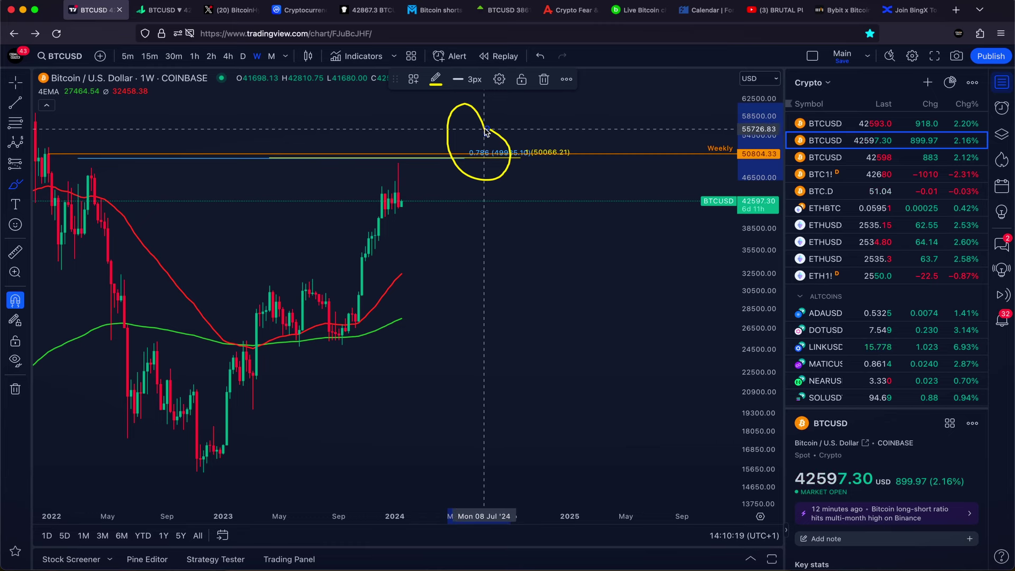
{"action": "key", "text": "super+z"}
{"action": "scroll", "coordinate": [494, 154], "scroll_direction": "down", "scroll_amount": 1}
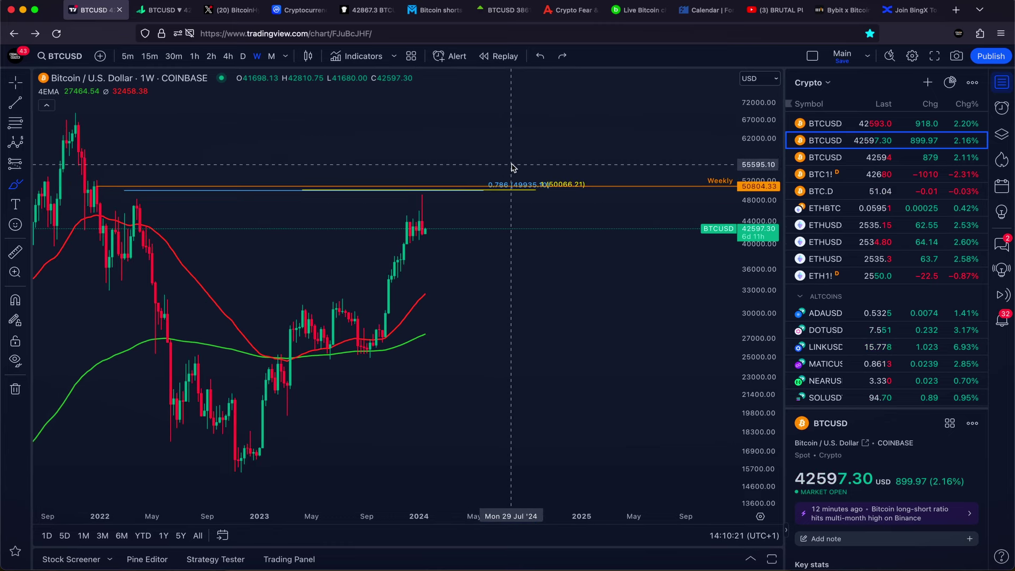
{"action": "left_click_drag", "start_coordinate": [724, 170], "coordinate": [693, 186]}
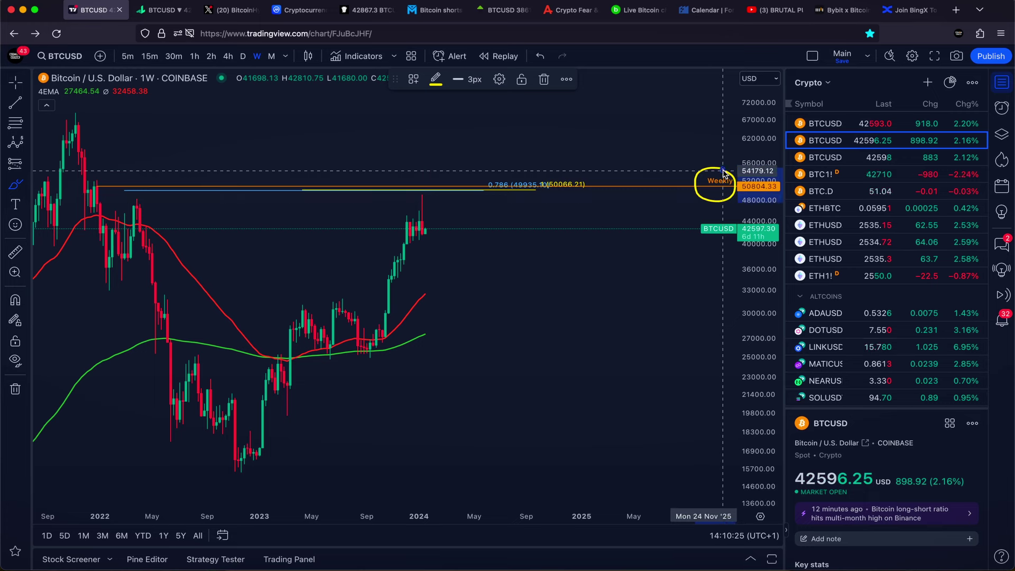
{"action": "left_click", "coordinate": [544, 80]}
{"action": "key", "text": "Up"}
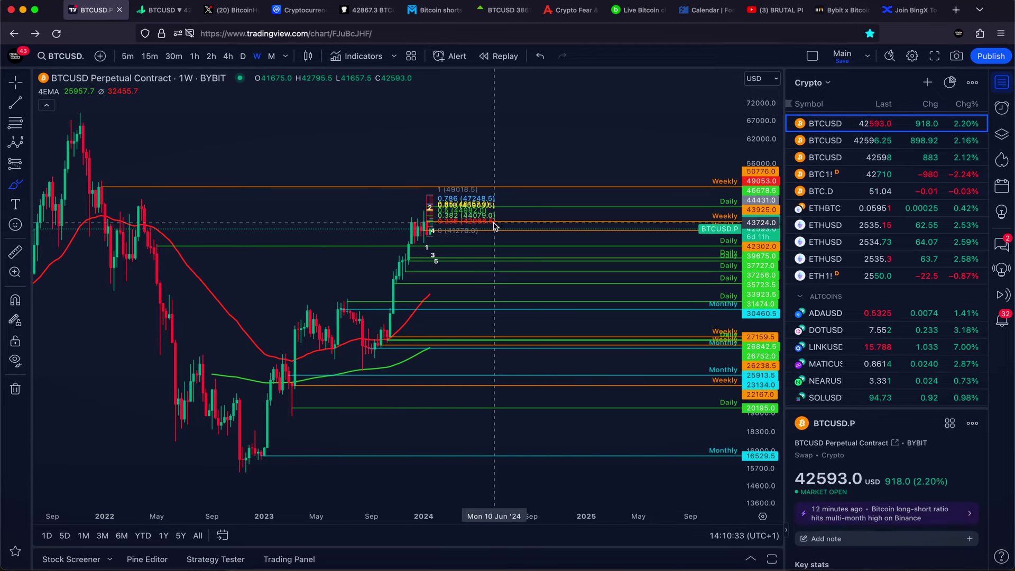
Switch to 2-hour candles and sketch projected dip-then-rally price paths
{"action": "left_click", "coordinate": [210, 56]}
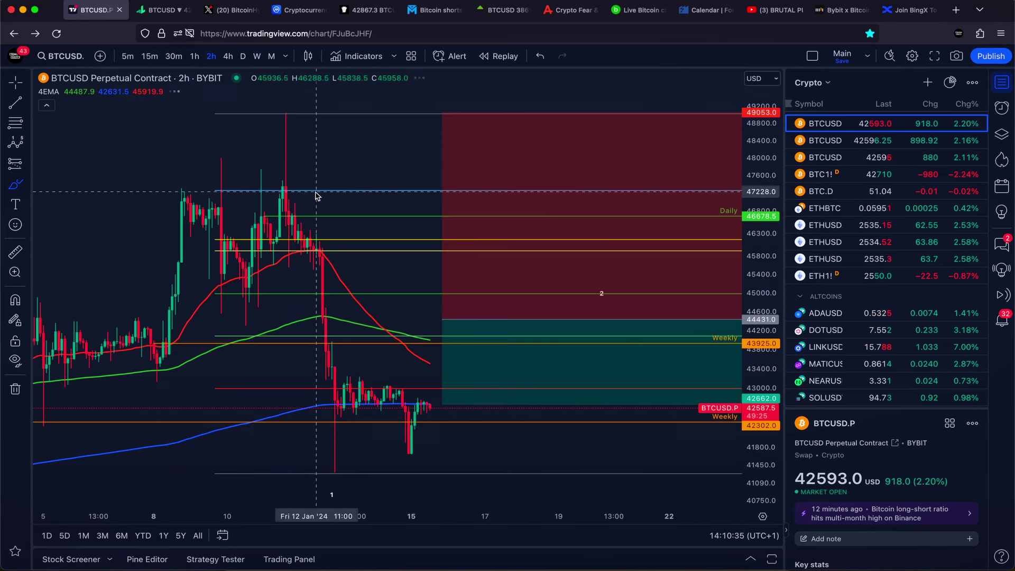
{"action": "mouse_move", "coordinate": [364, 373]}
{"action": "left_mouse_down"}
{"action": "mouse_move", "coordinate": [380, 398]}
{"action": "mouse_move", "coordinate": [524, 280]}
{"action": "left_mouse_up"}
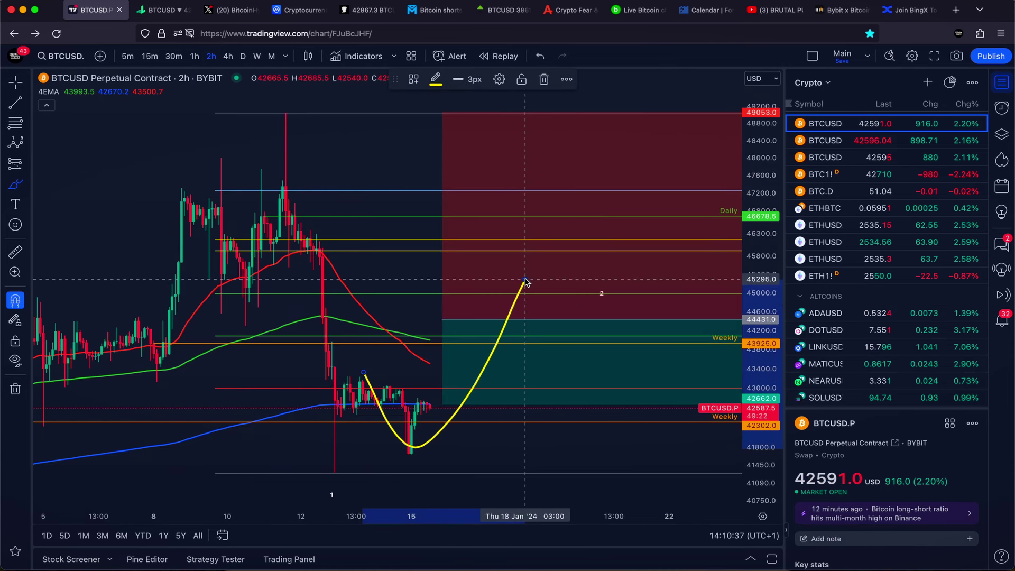
{"action": "key", "text": "ctrl+z"}
{"action": "key", "text": "/"}
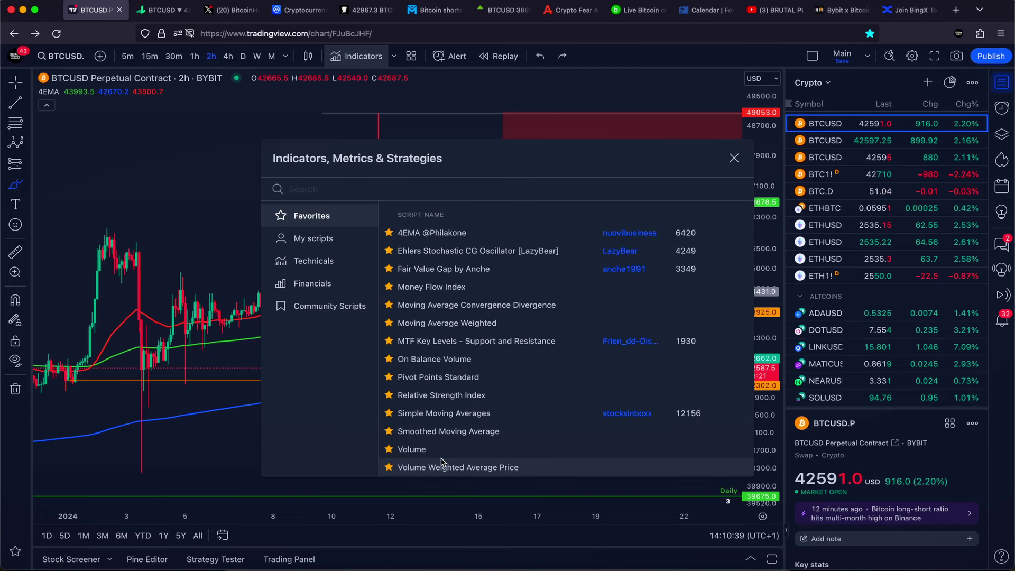
{"action": "key", "text": "Escape"}
{"action": "mouse_move", "coordinate": [410, 407]}
{"action": "left_mouse_down"}
{"action": "mouse_move", "coordinate": [479, 395]}
{"action": "mouse_move", "coordinate": [586, 276]}
{"action": "left_mouse_up"}
{"action": "mouse_move", "coordinate": [640, 251]}
{"action": "left_mouse_down"}
{"action": "mouse_move", "coordinate": [650, 280]}
{"action": "mouse_move", "coordinate": [653, 250]}
{"action": "left_mouse_up"}
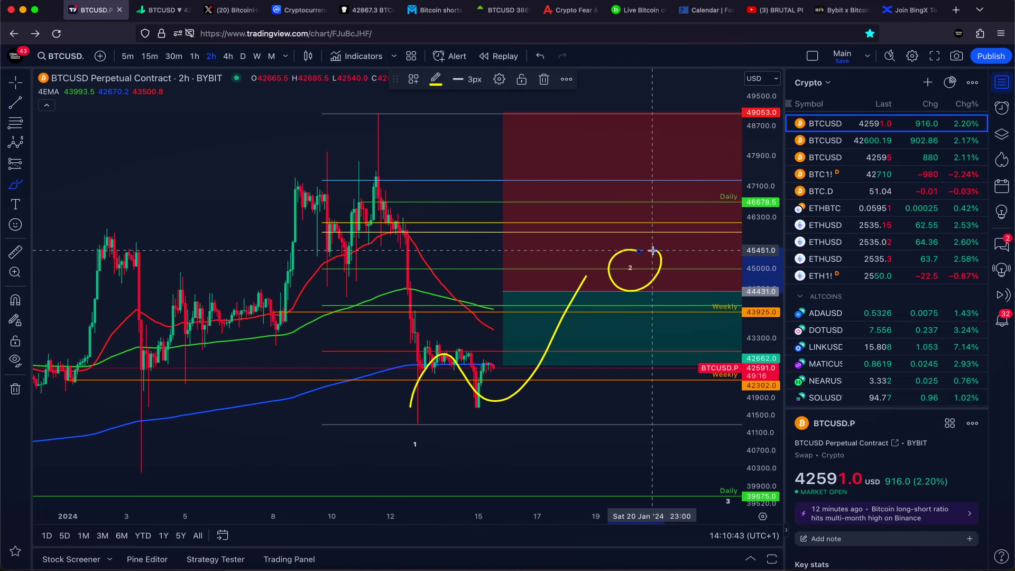
Switch to the Coinbase BTCUSD chart, zoom out, and undo a path sketched toward 50,000
{"action": "left_click", "coordinate": [829, 140]}
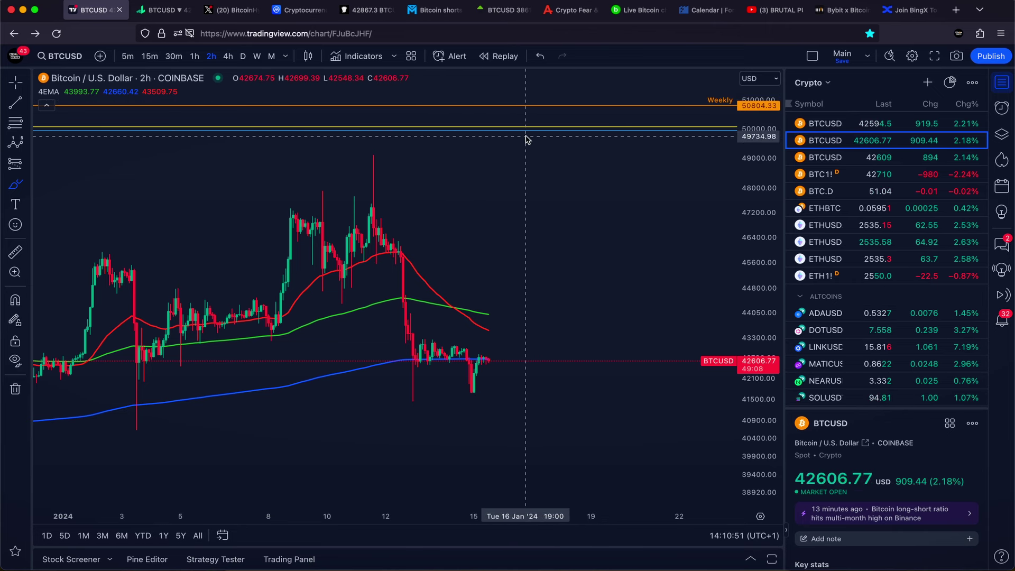
{"action": "scroll", "coordinate": [525, 139], "scroll_direction": "down", "scroll_amount": 5}
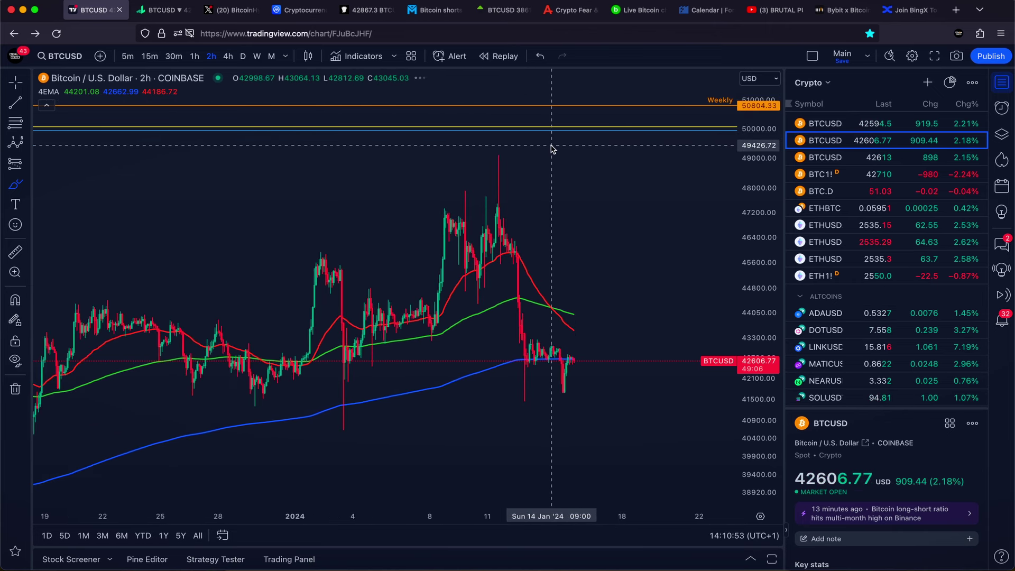
{"action": "mouse_move", "coordinate": [527, 346]}
{"action": "left_mouse_down"}
{"action": "mouse_move", "coordinate": [617, 259]}
{"action": "mouse_move", "coordinate": [668, 134]}
{"action": "left_mouse_up"}
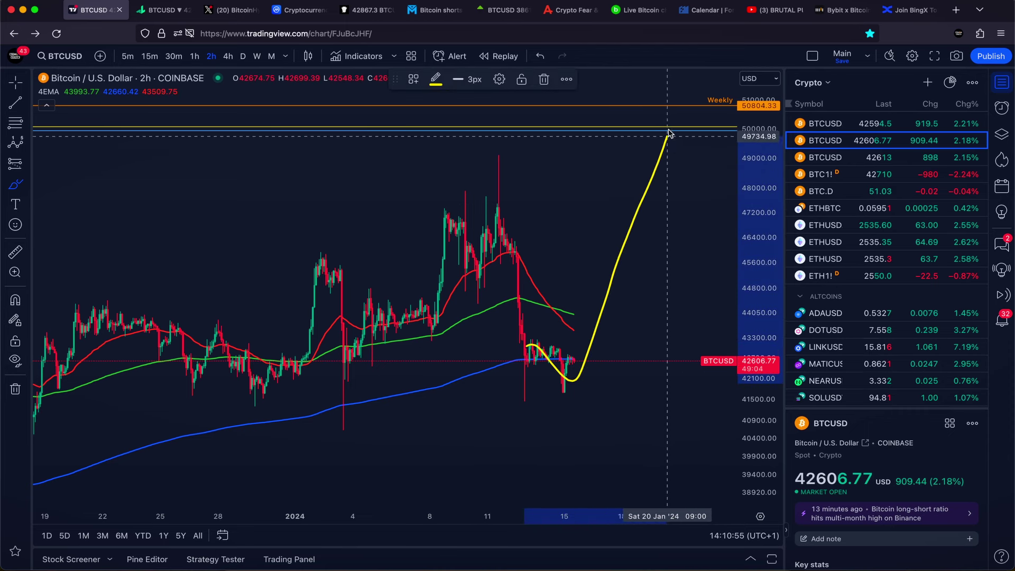
{"action": "key", "text": "super+z"}
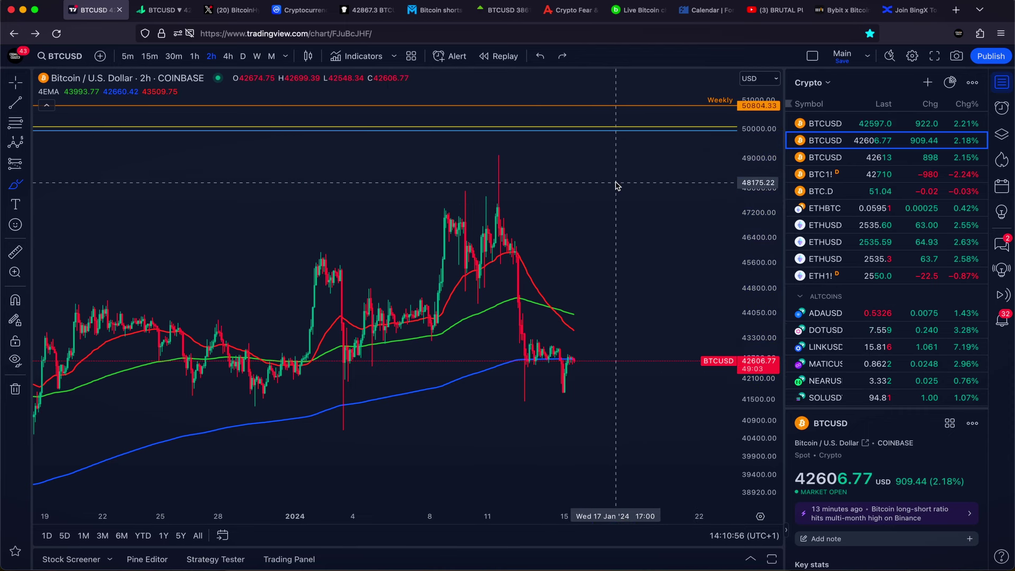
Add Ehlers Stochastic CG Oscillator and Relative Strength Index, removing the 4EMA indicator
{"action": "left_click", "coordinate": [362, 56]}
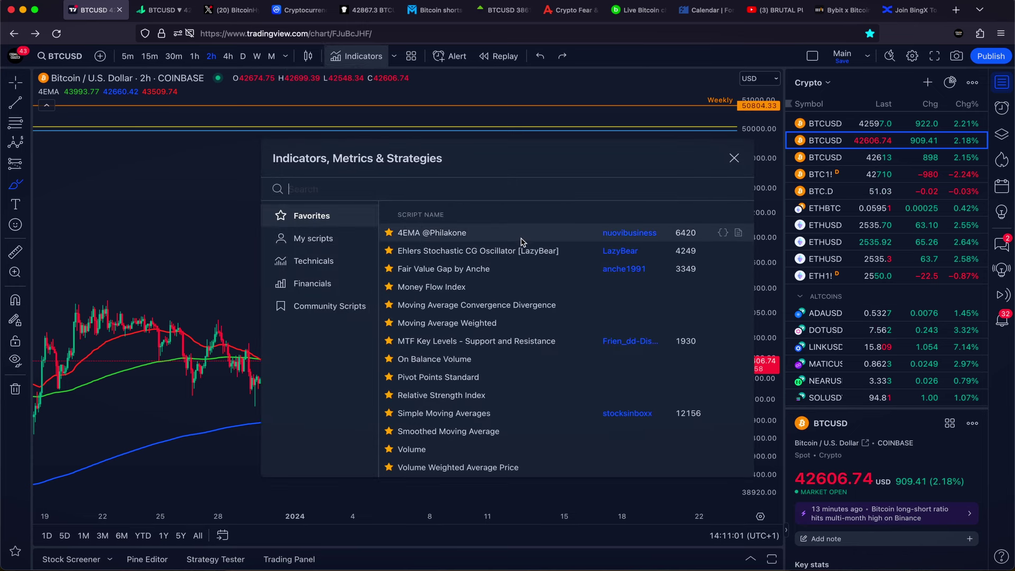
{"action": "left_click", "coordinate": [478, 250]}
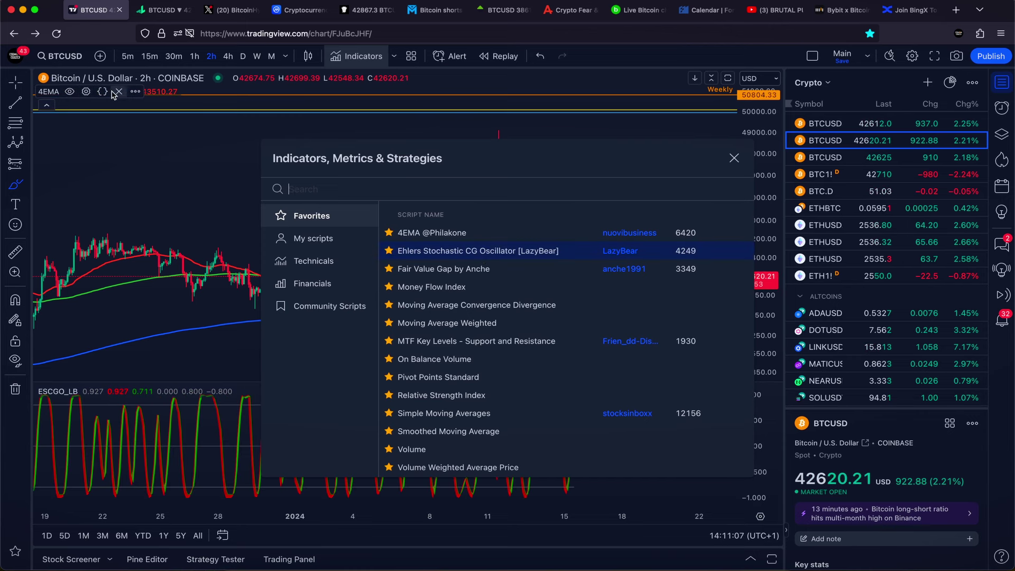
{"action": "left_click", "coordinate": [119, 91]}
{"action": "left_click", "coordinate": [355, 56]}
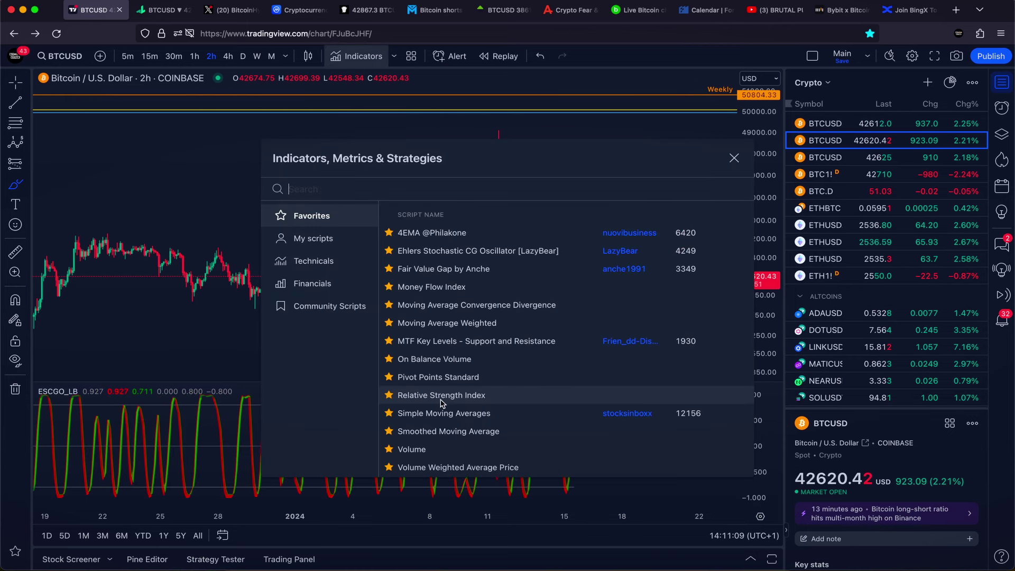
{"action": "left_click", "coordinate": [444, 396]}
{"action": "left_click", "coordinate": [734, 158]}
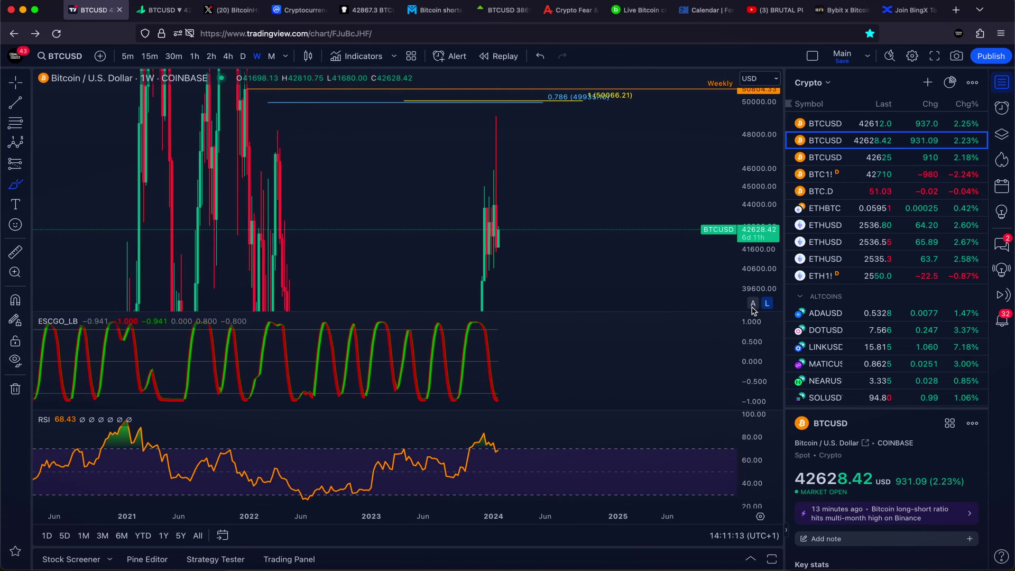
Fit candles to the price scale and switch to daily candles, discarding the oscillator circle and RSI trend line
{"action": "left_click", "coordinate": [753, 304]}
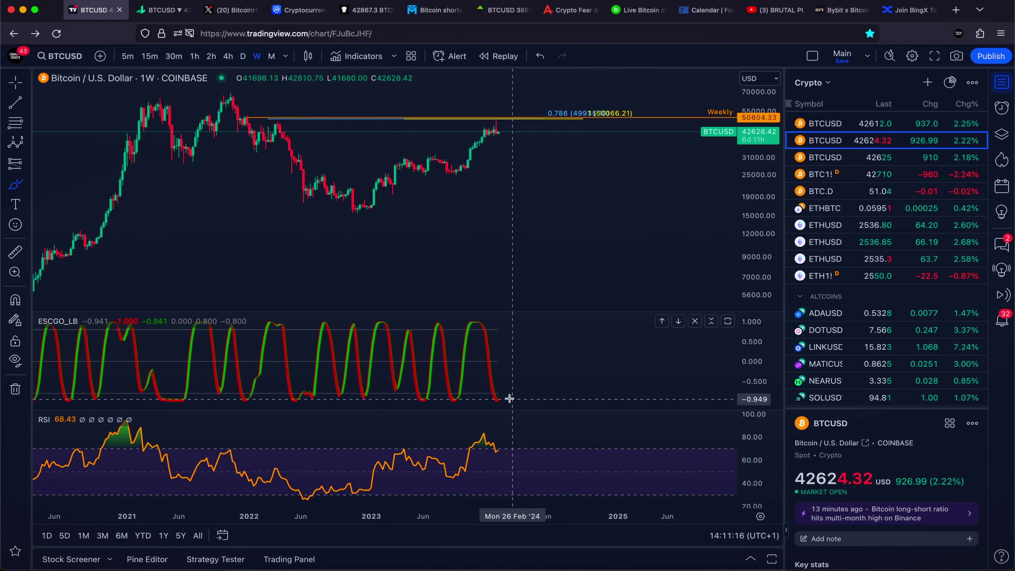
{"action": "left_click_drag", "start_coordinate": [502, 392], "coordinate": [509, 400]}
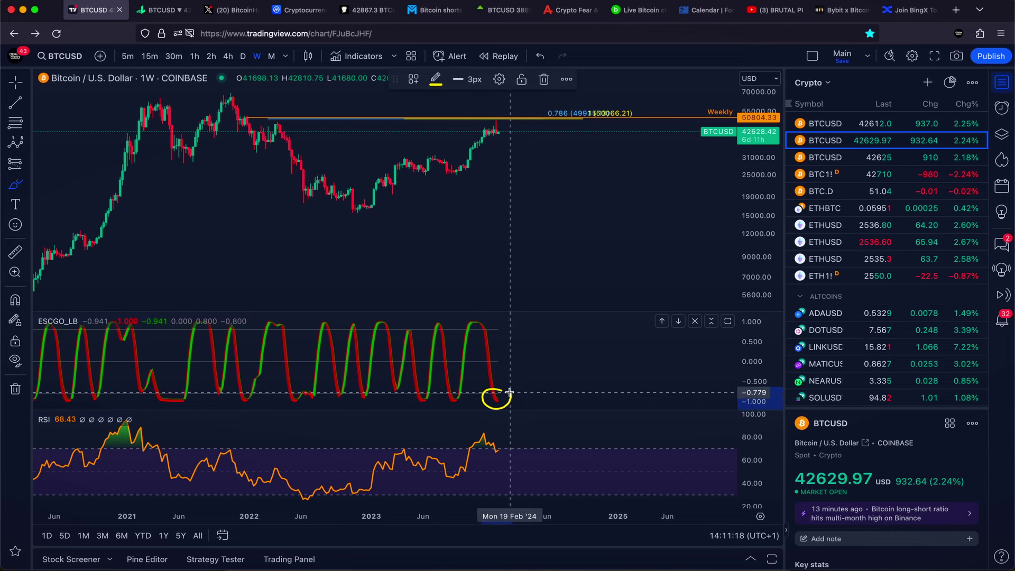
{"action": "left_click", "coordinate": [544, 79]}
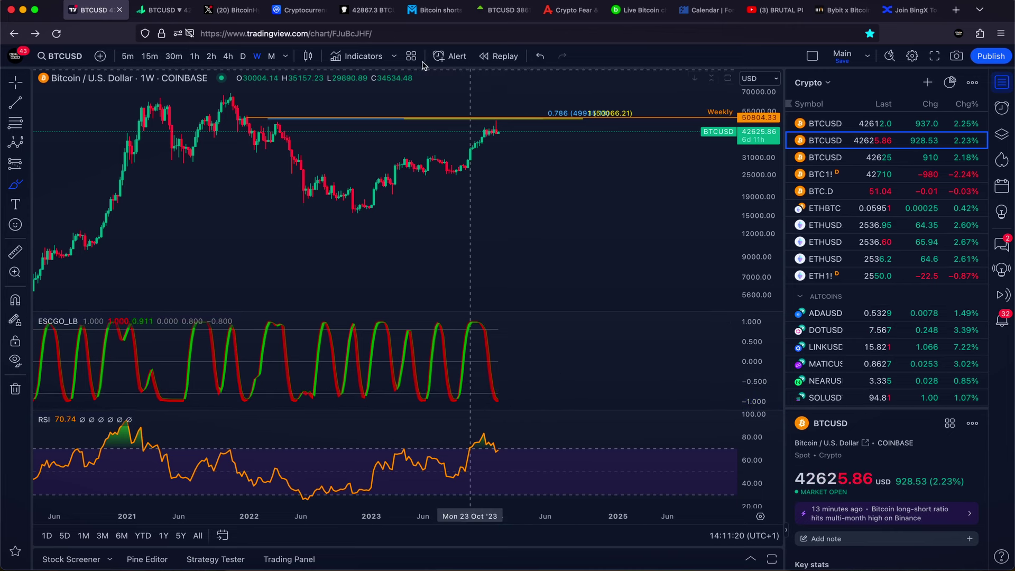
{"action": "left_click", "coordinate": [242, 56]}
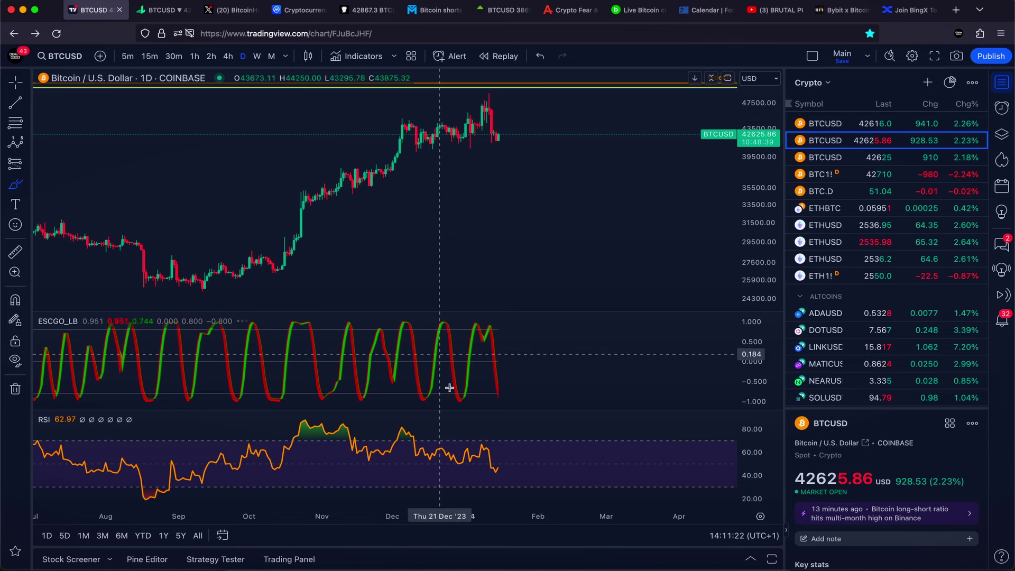
{"action": "left_click_drag", "start_coordinate": [358, 460], "coordinate": [509, 476]}
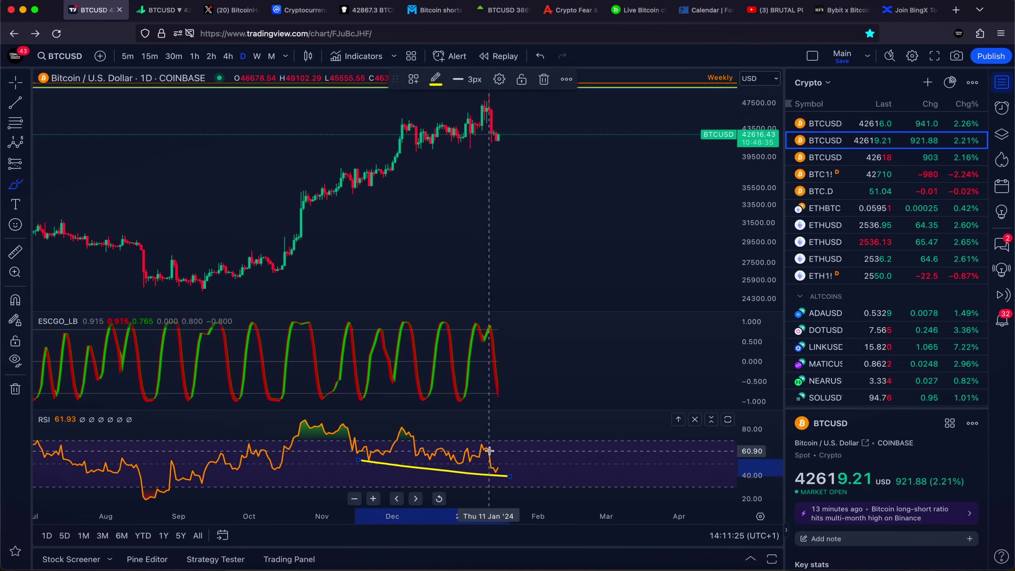
{"action": "key", "text": "ctrl+z"}
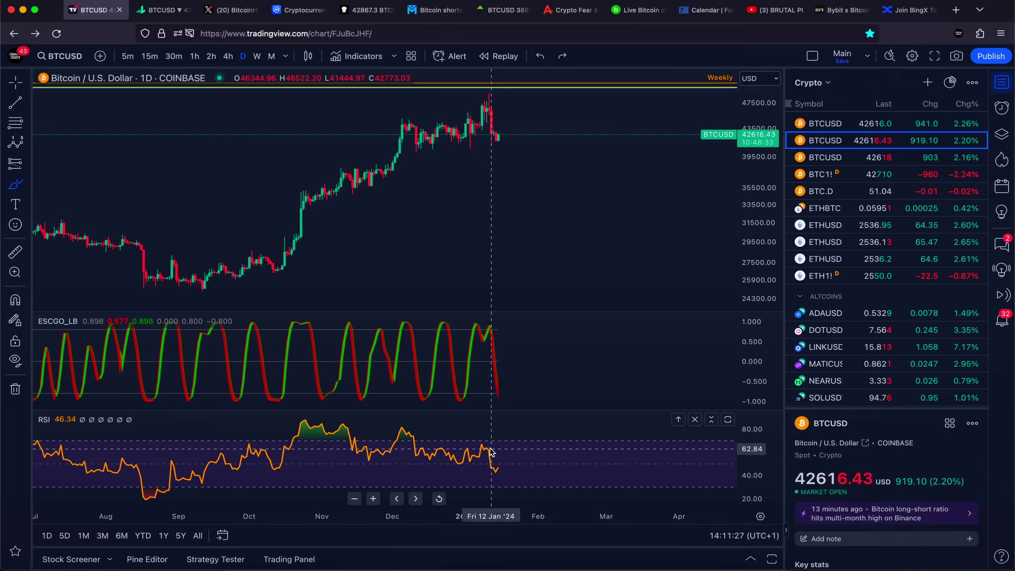
Delete the RSI and oscillator panes, discarding brush sketches near the January candle
{"action": "left_click", "coordinate": [695, 420]}
{"action": "left_click", "coordinate": [696, 392]}
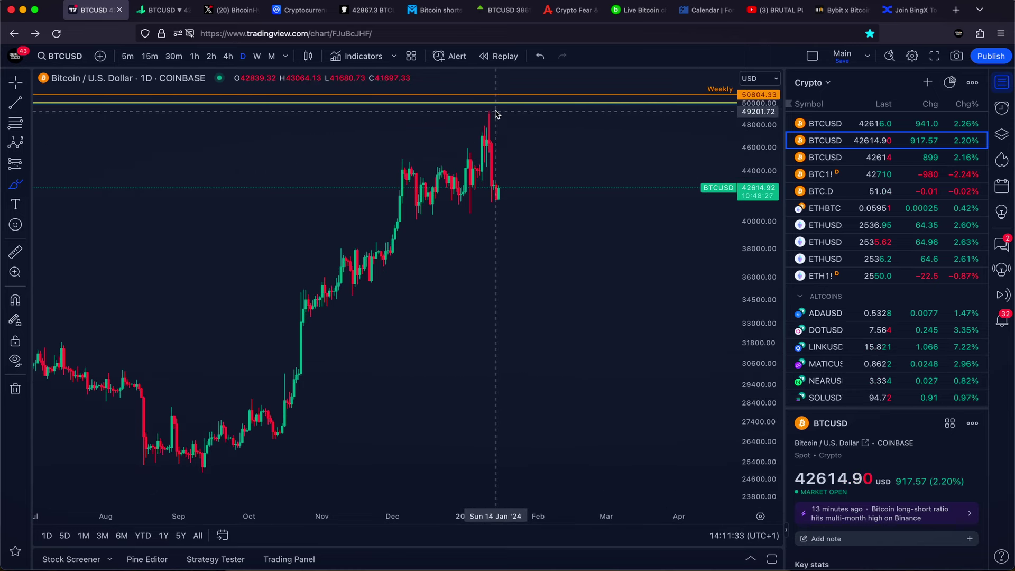
{"action": "left_click_drag", "start_coordinate": [494, 110], "coordinate": [481, 125]}
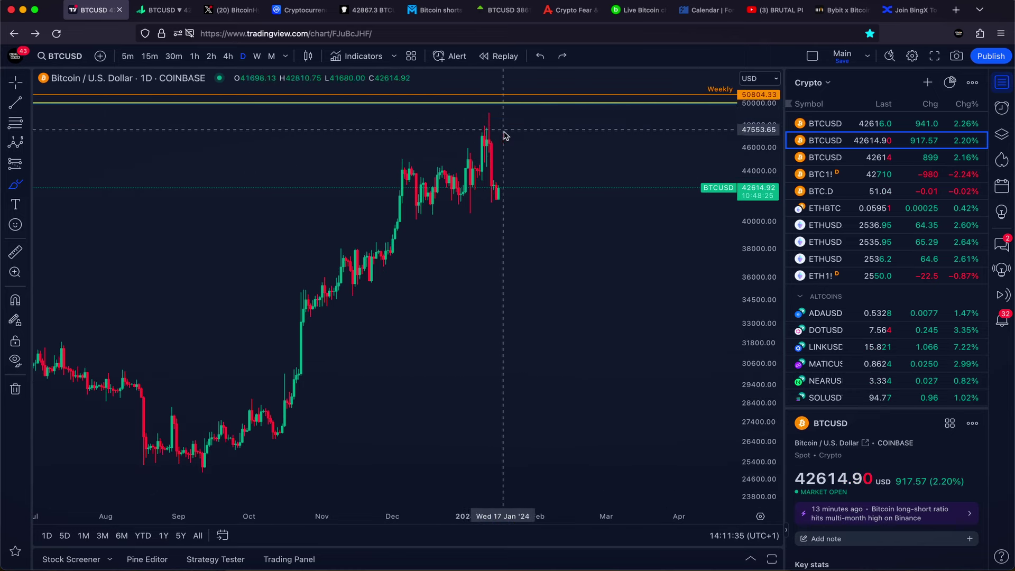
{"action": "mouse_move", "coordinate": [478, 166]}
{"action": "left_mouse_down"}
{"action": "mouse_move", "coordinate": [546, 127]}
{"action": "mouse_move", "coordinate": [554, 107]}
{"action": "mouse_move", "coordinate": [534, 117]}
{"action": "mouse_move", "coordinate": [566, 94]}
{"action": "left_mouse_up"}
{"action": "key", "text": "super+z"}
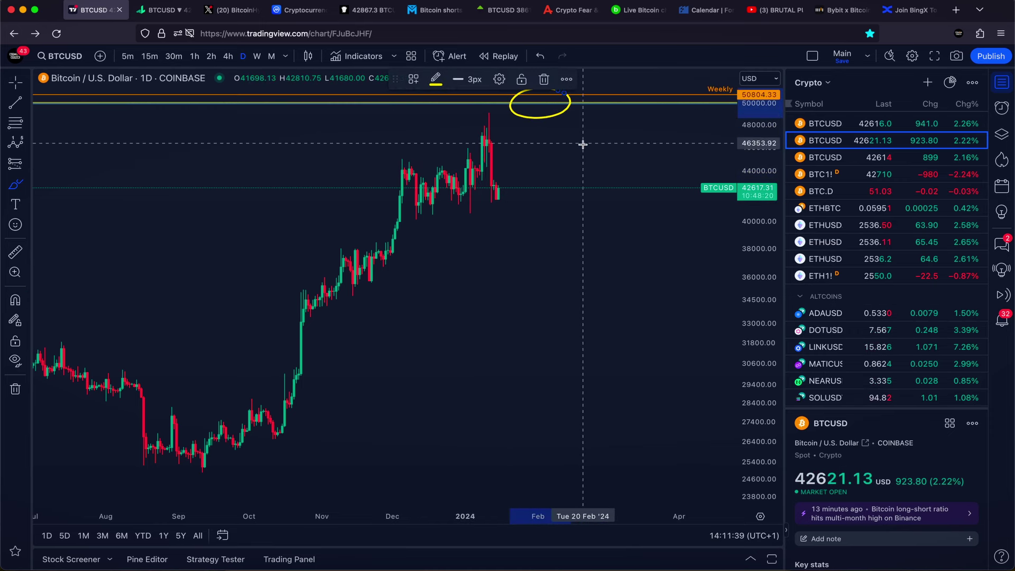
{"action": "scroll", "coordinate": [582, 144], "scroll_direction": "down", "scroll_amount": 2}
{"action": "key", "text": "super+z"}
{"action": "scroll", "coordinate": [586, 151], "scroll_direction": "down", "scroll_amount": 2}
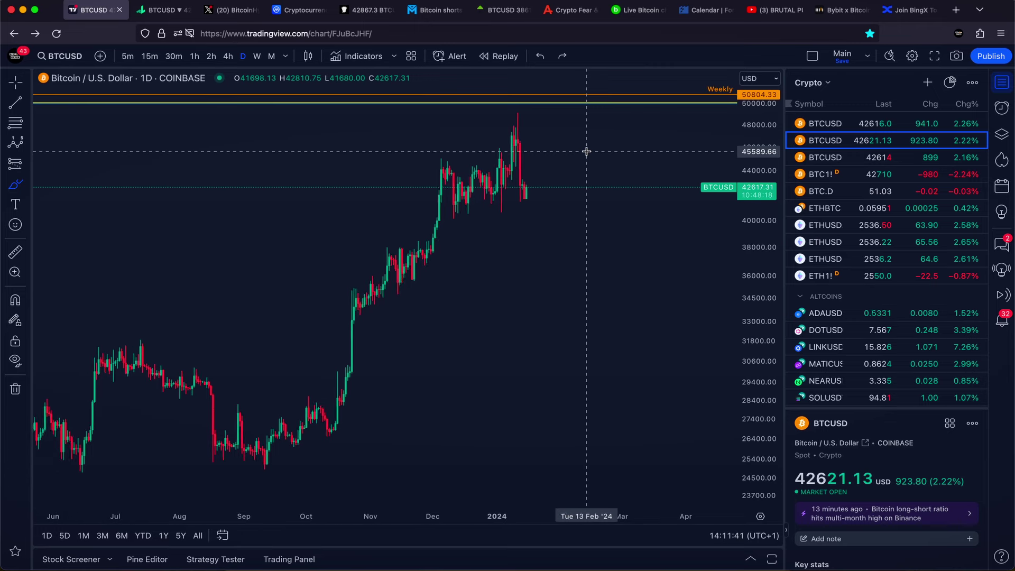
Return to the crosshair pointer and switch the price axis from logarithmic to linear scale
{"action": "left_click", "coordinate": [15, 83]}
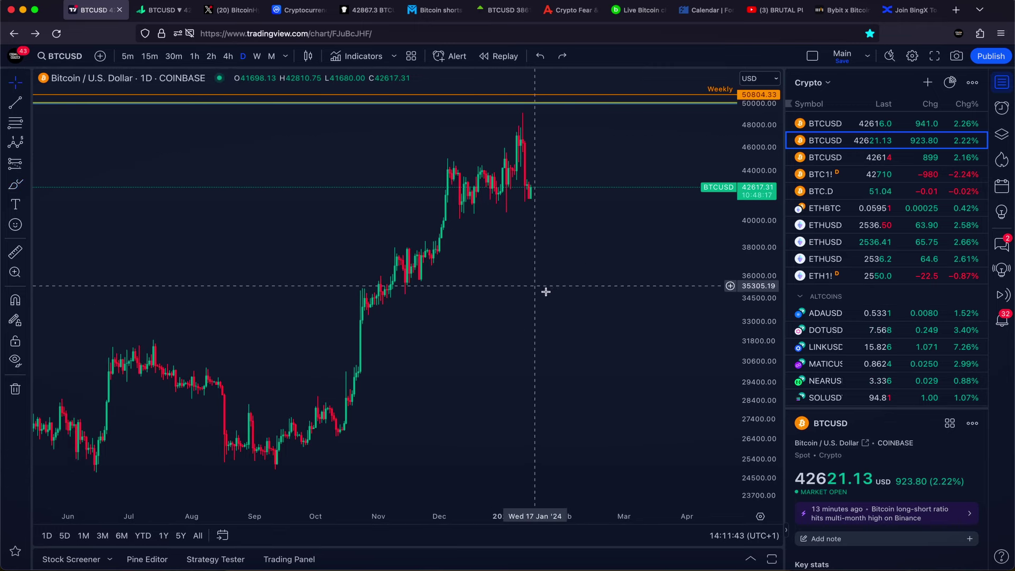
{"action": "left_click", "coordinate": [766, 499]}
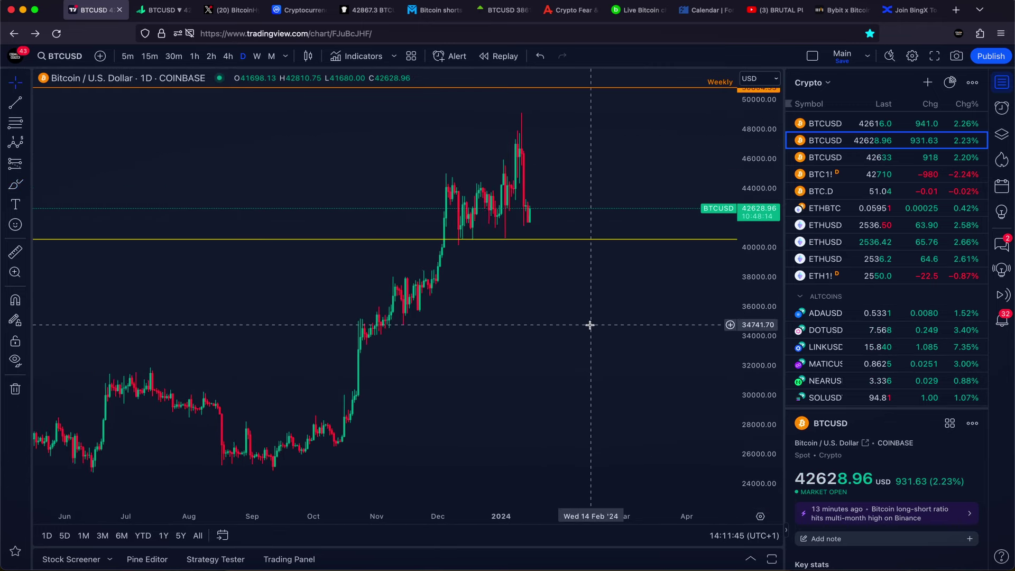
{"action": "scroll", "coordinate": [589, 260], "scroll_direction": "up", "scroll_amount": 3}
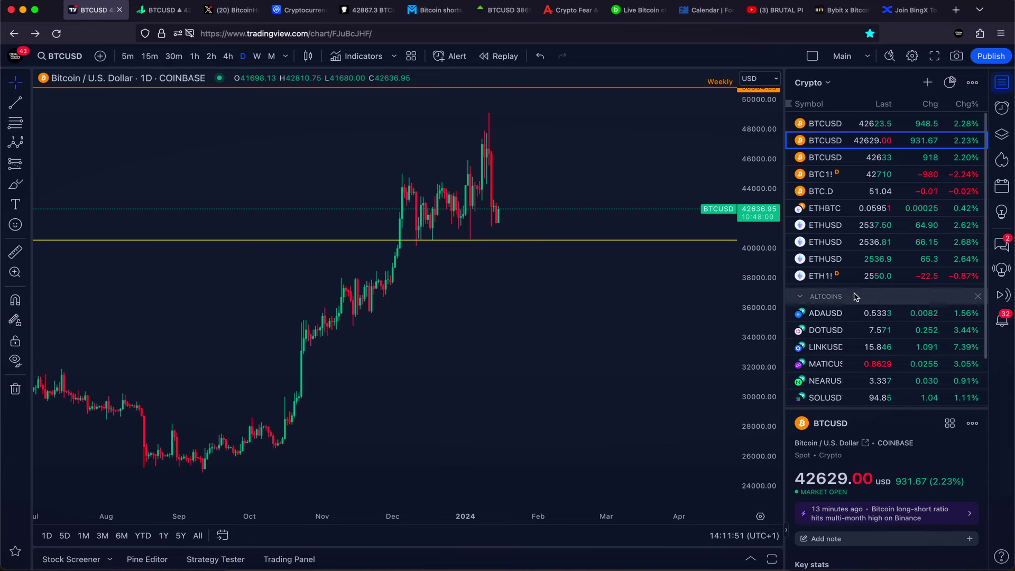
Show the Bybit BTCUSD perpetual chart on 4-hour candles, then switch to the TradingLite tab
{"action": "left_click", "coordinate": [838, 127]}
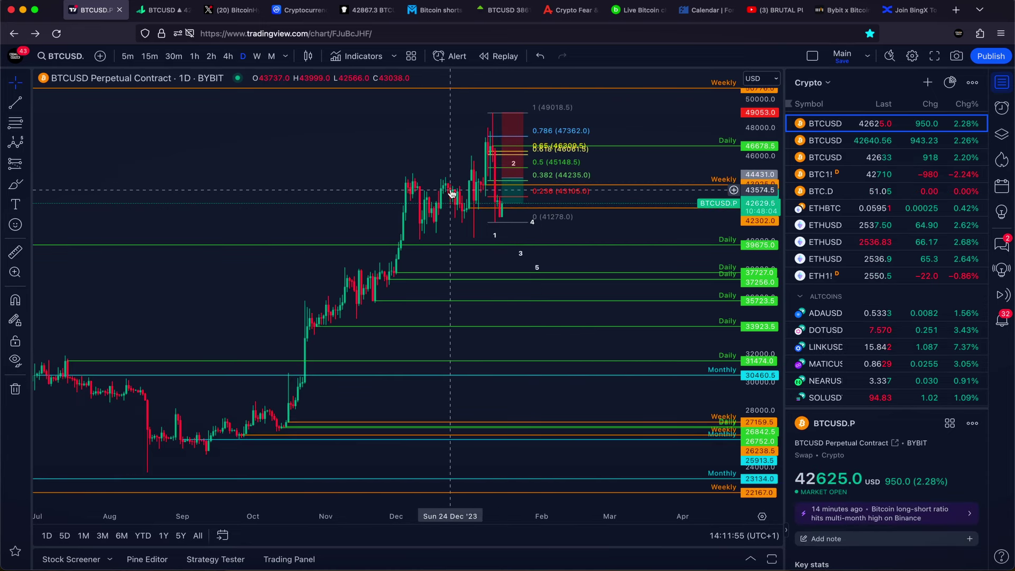
{"action": "left_click", "coordinate": [227, 56]}
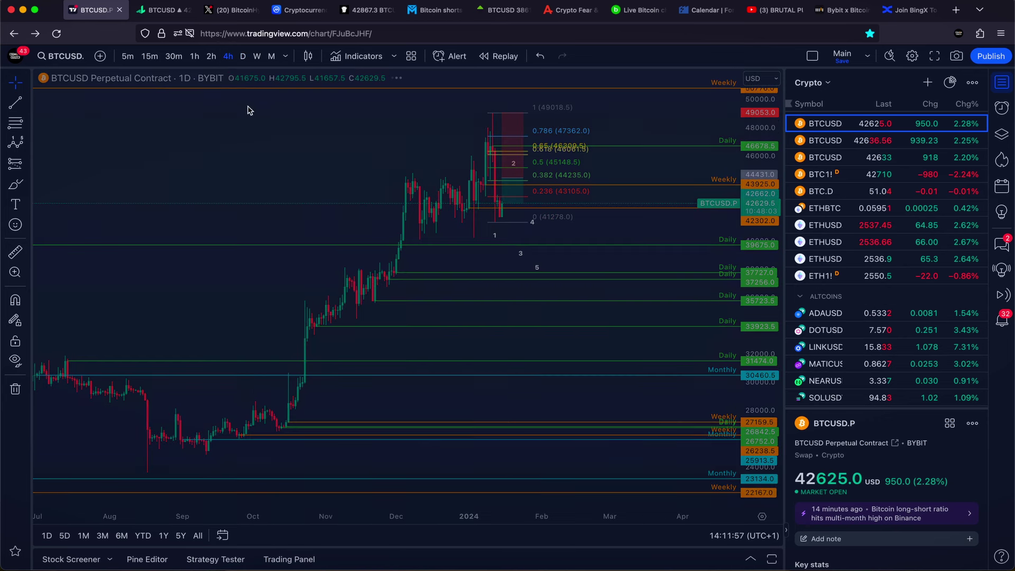
{"action": "scroll", "coordinate": [271, 222], "scroll_direction": "left", "scroll_amount": 3}
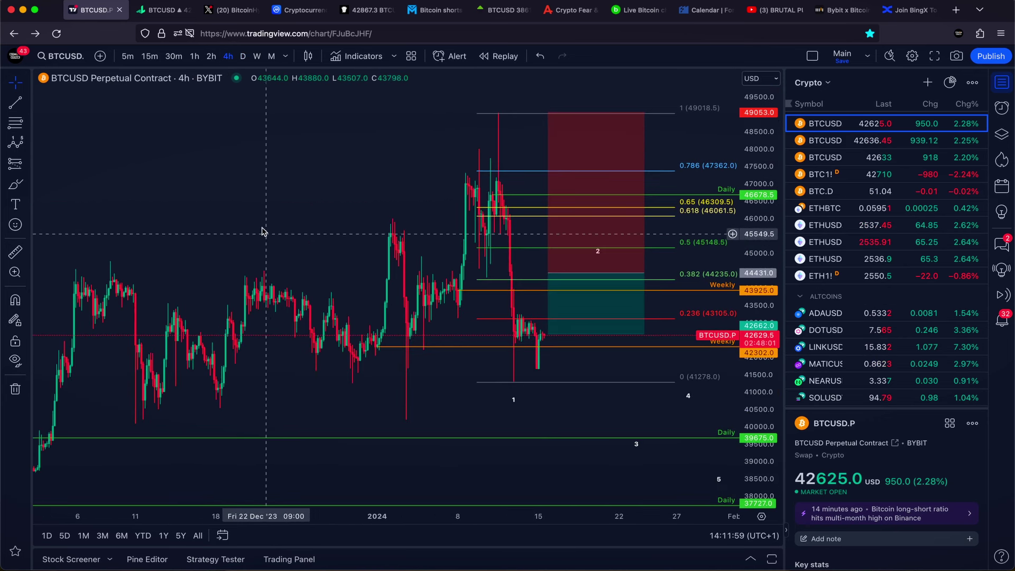
{"action": "left_click", "coordinate": [161, 10]}
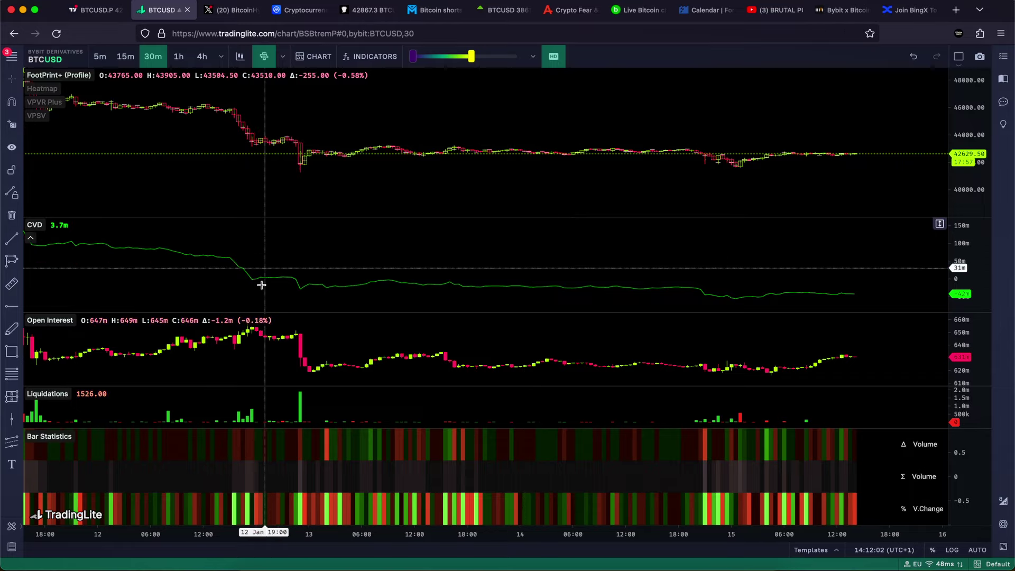
{"action": "left_click", "coordinate": [11, 334]}
{"action": "mouse_move", "coordinate": [418, 258]}
{"action": "left_mouse_down"}
{"action": "mouse_move", "coordinate": [328, 255]}
{"action": "mouse_move", "coordinate": [290, 293]}
{"action": "mouse_move", "coordinate": [449, 312]}
{"action": "left_mouse_up"}
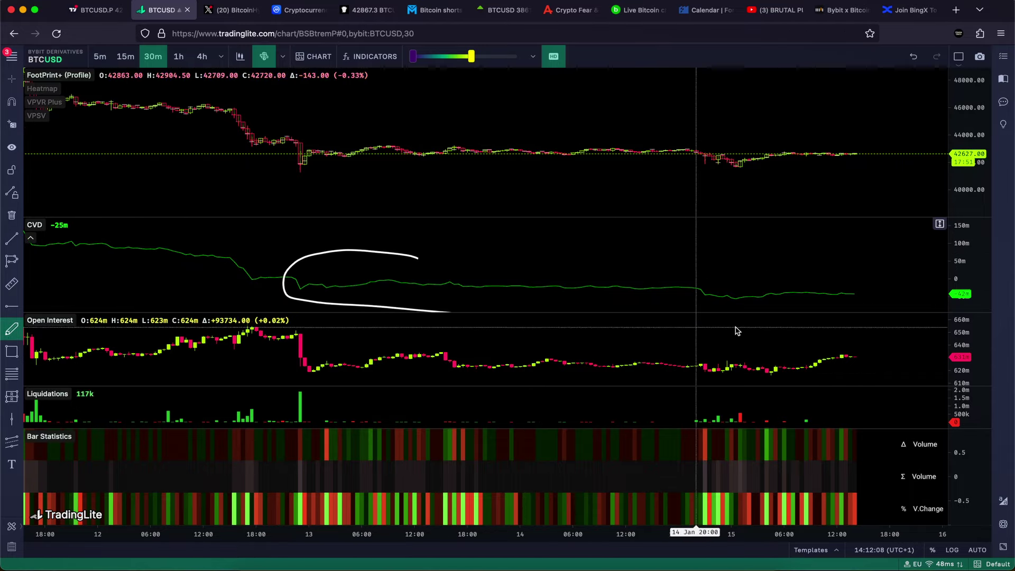
{"action": "key", "text": "ctrl+z"}
{"action": "left_click_drag", "start_coordinate": [536, 109], "coordinate": [634, 186]}
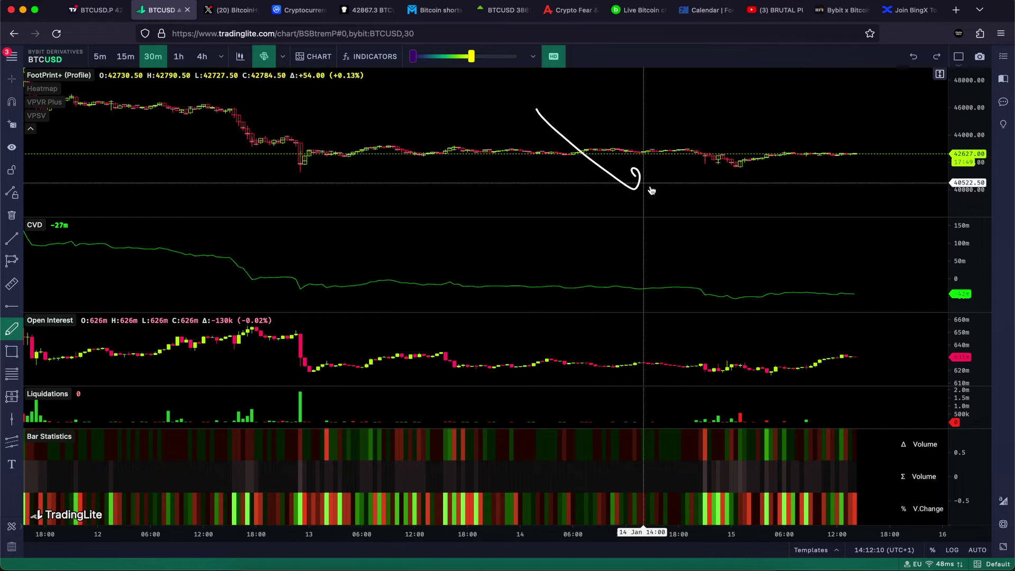
{"action": "key", "text": "ctrl+z"}
{"action": "mouse_move", "coordinate": [299, 173]}
{"action": "left_mouse_down"}
{"action": "mouse_move", "coordinate": [455, 186]}
{"action": "mouse_move", "coordinate": [770, 177]}
{"action": "left_mouse_up"}
{"action": "key", "text": "ctrl+z"}
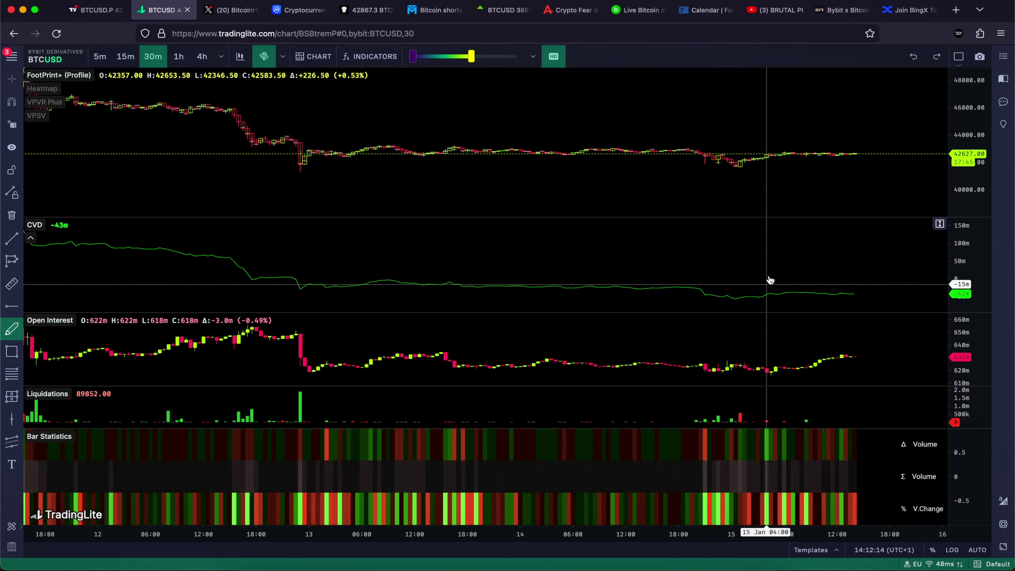
Back on the TradingView 4-hour Bybit chart, delete the risk/reward position box
{"action": "left_click", "coordinate": [107, 16]}
{"action": "scroll", "coordinate": [327, 189], "scroll_direction": "up", "scroll_amount": 3}
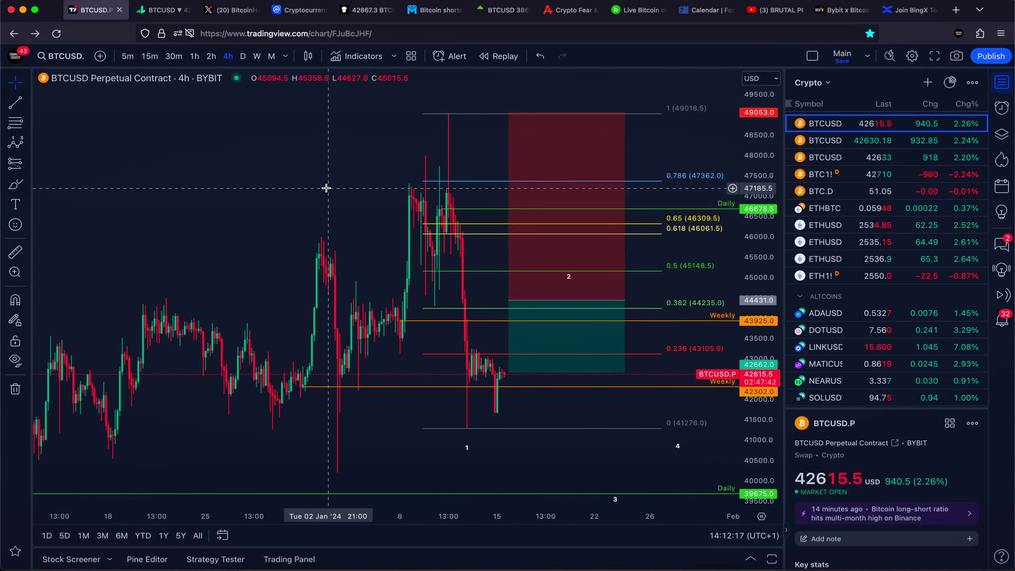
{"action": "scroll", "coordinate": [326, 188], "scroll_direction": "down", "scroll_amount": 2}
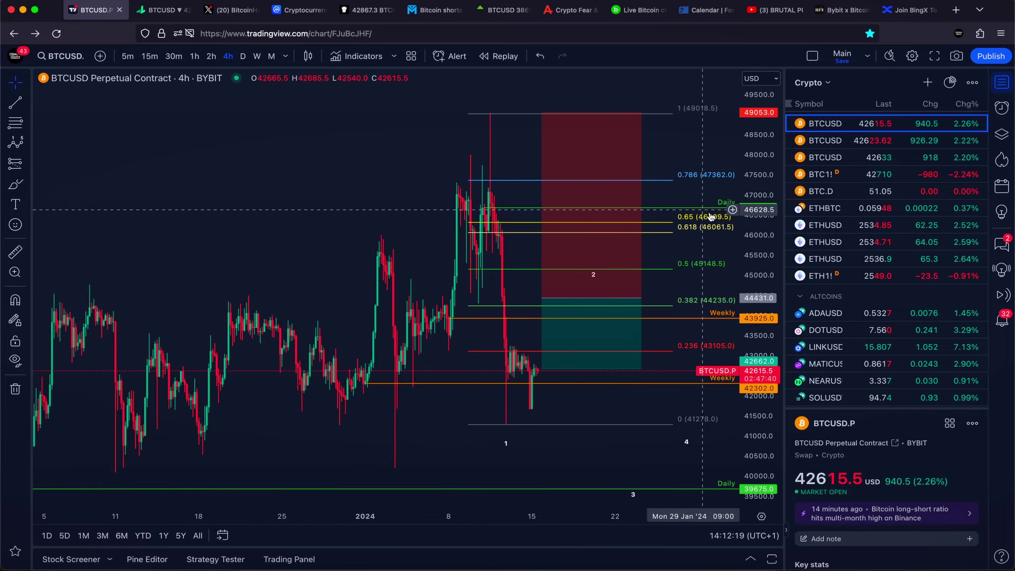
{"action": "left_click_drag", "start_coordinate": [388, 201], "coordinate": [323, 173]}
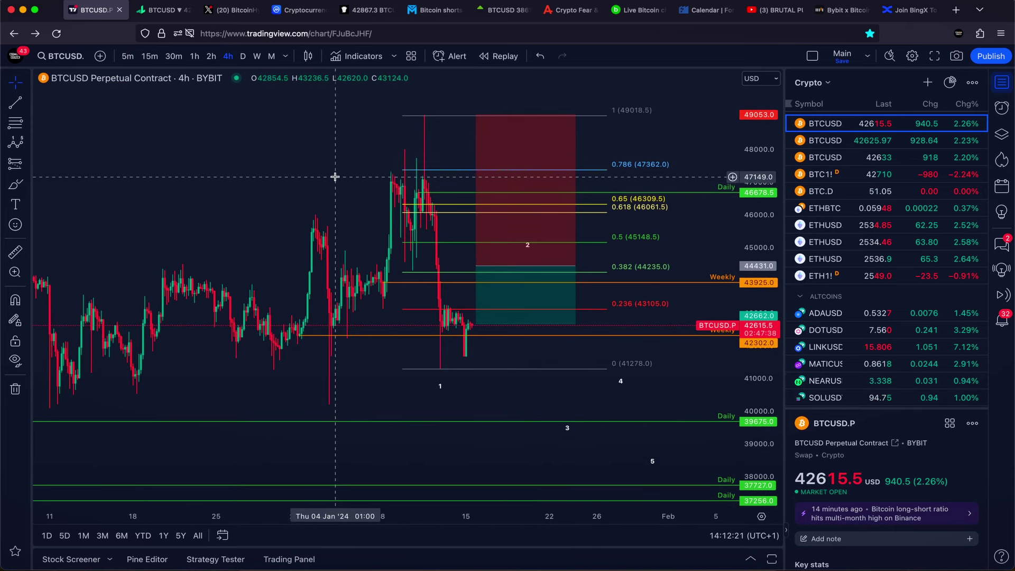
{"action": "left_click", "coordinate": [543, 264]}
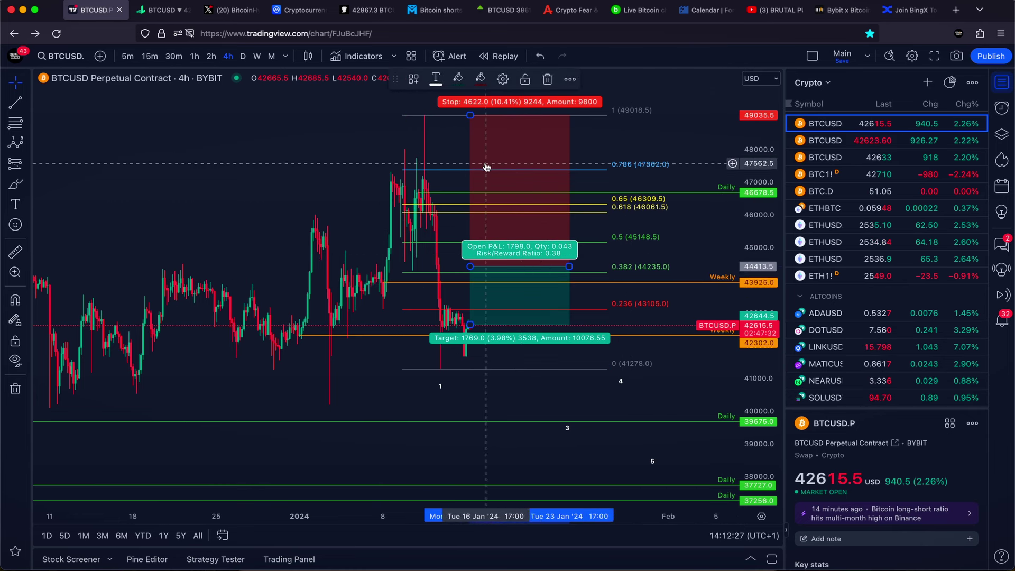
{"action": "key", "text": "Delete"}
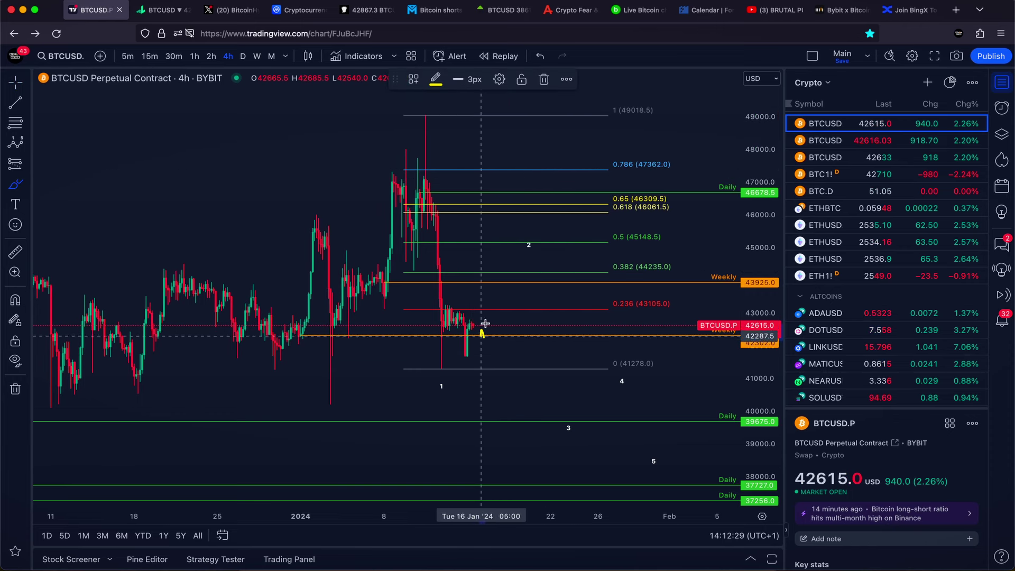
Sketch a projected path from the last candle, undo it, and bring up the indicators list
{"action": "left_click_drag", "start_coordinate": [484, 335], "coordinate": [555, 217]}
{"action": "key", "text": "ctrl+z"}
{"action": "left_click", "coordinate": [360, 62]}
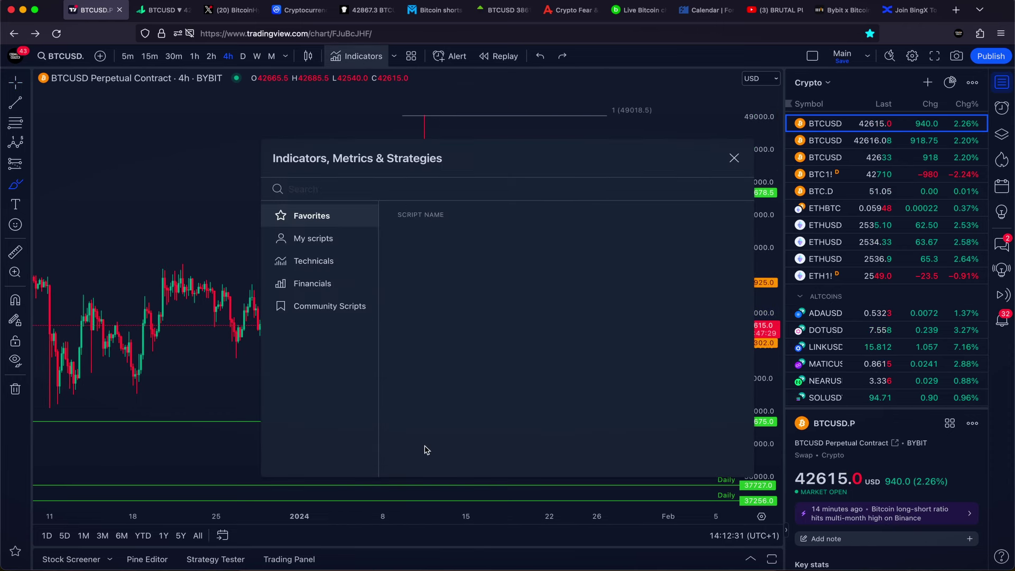
Add the Volume indicator, then sketch and undo projected paths and circles around the 0.382–0.65 Fibs
{"action": "left_click", "coordinate": [409, 383]}
{"action": "key", "text": "Escape"}
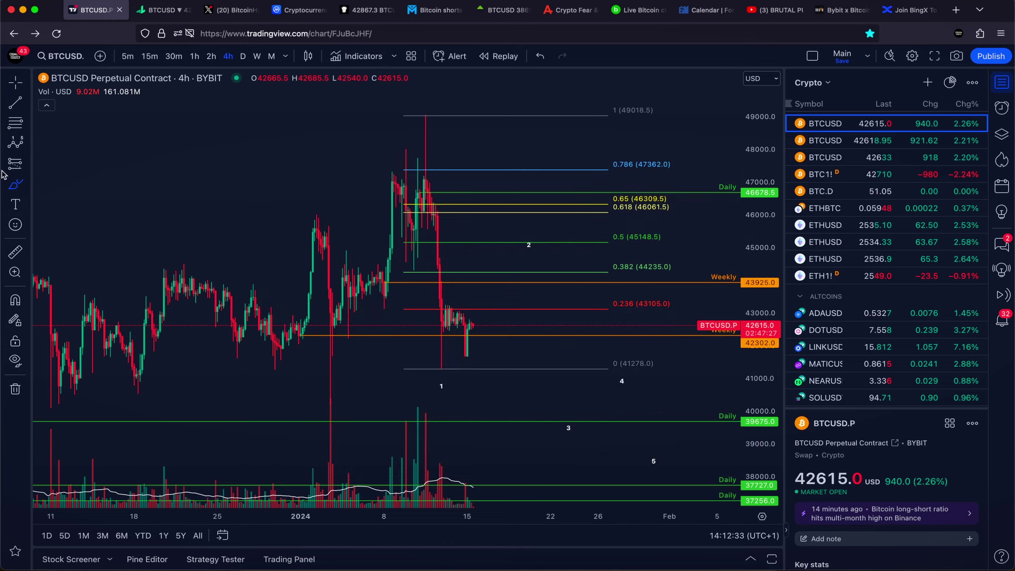
{"action": "left_click_drag", "start_coordinate": [436, 468], "coordinate": [592, 502]}
{"action": "mouse_move", "coordinate": [440, 354]}
{"action": "left_mouse_down"}
{"action": "mouse_move", "coordinate": [484, 264]}
{"action": "mouse_move", "coordinate": [515, 320]}
{"action": "left_mouse_up"}
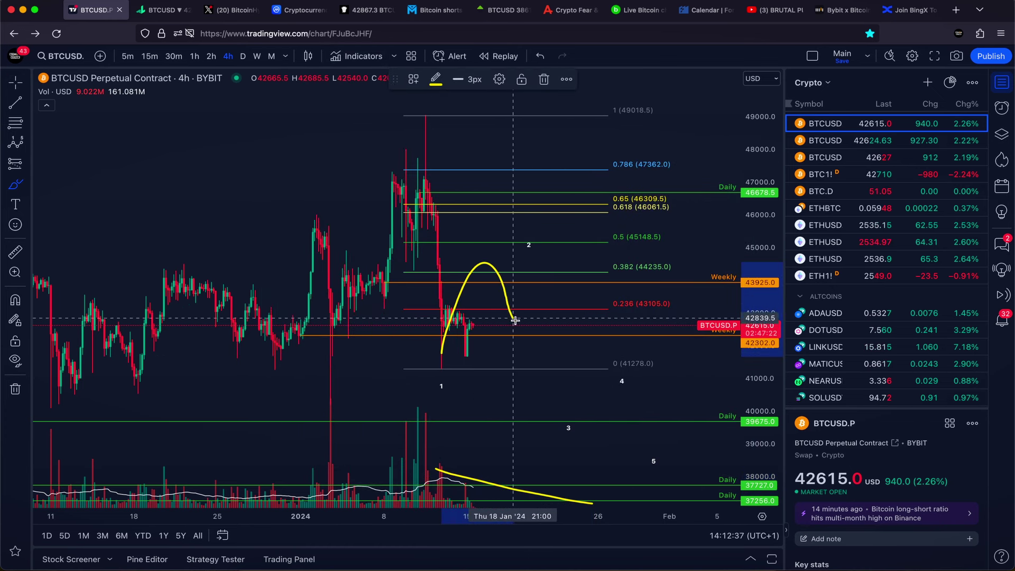
{"action": "left_click_drag", "start_coordinate": [542, 286], "coordinate": [560, 234]}
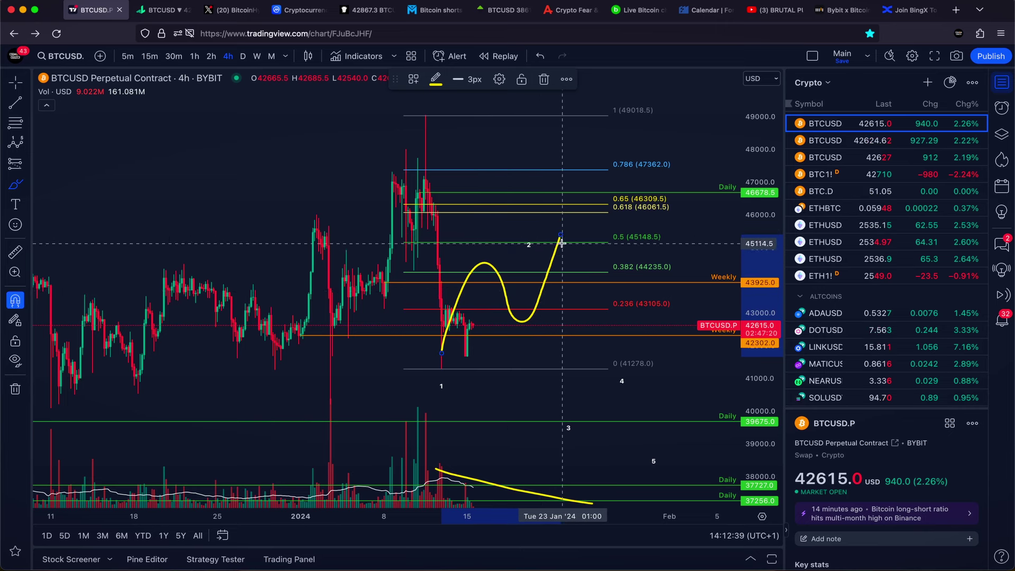
{"action": "key", "text": "super+z"}
{"action": "key", "text": "super+z"}
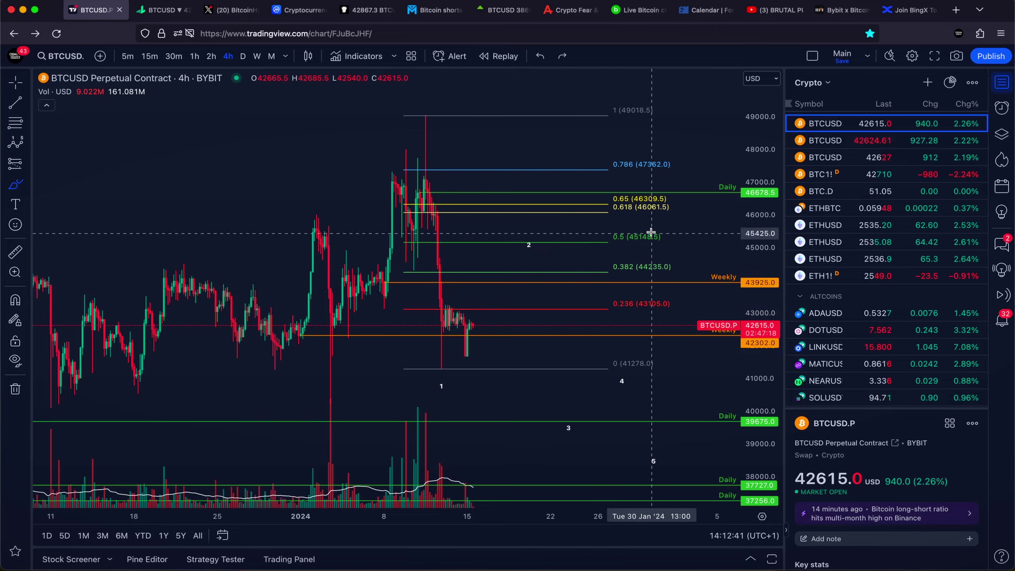
{"action": "left_click_drag", "start_coordinate": [643, 226], "coordinate": [629, 251]}
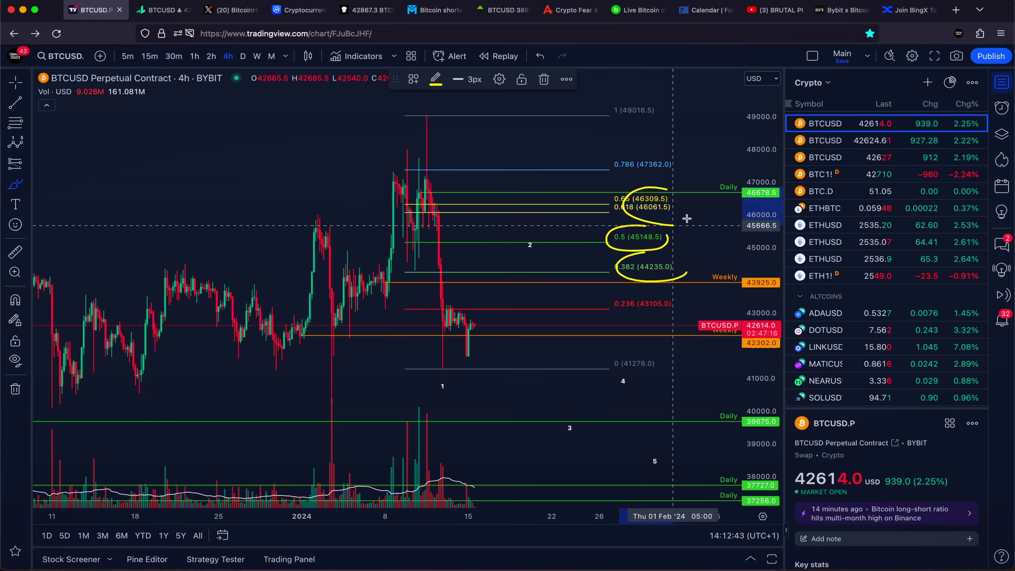
{"action": "key", "text": "super+z"}
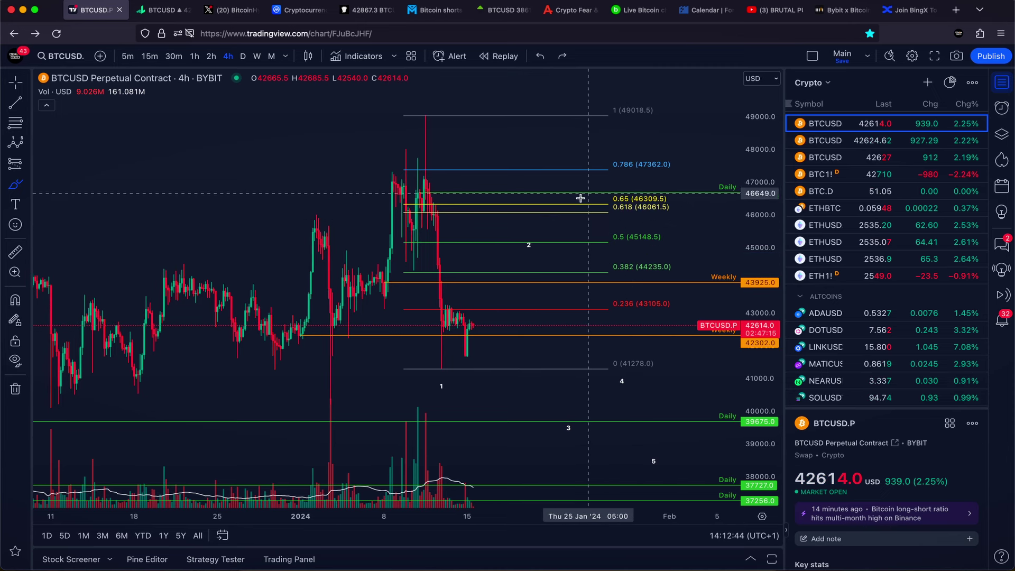
Place a short position near 44615 with stop at 49010.5, remove it, and load Coinbase BTCUSD
{"action": "left_click", "coordinate": [15, 164]}
{"action": "left_click", "coordinate": [74, 200]}
{"action": "left_click", "coordinate": [511, 261]}
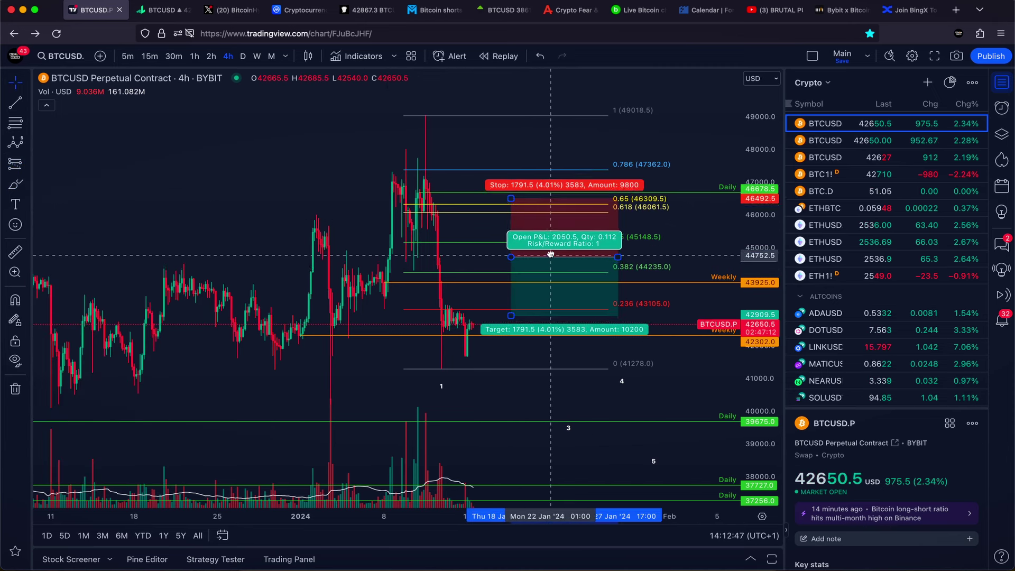
{"action": "left_click_drag", "start_coordinate": [505, 201], "coordinate": [497, 138]}
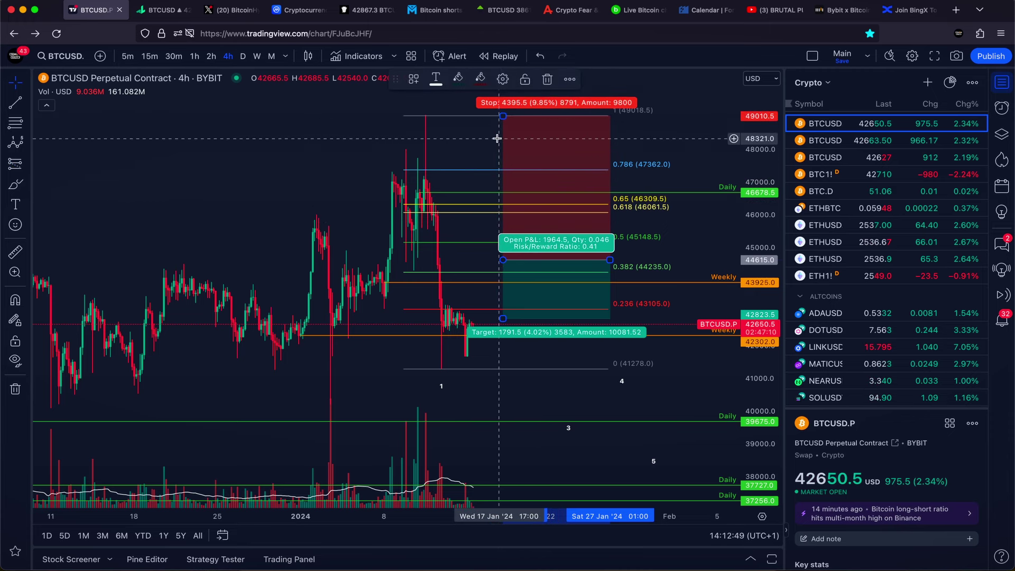
{"action": "left_click", "coordinate": [548, 79]}
{"action": "left_click", "coordinate": [825, 140]}
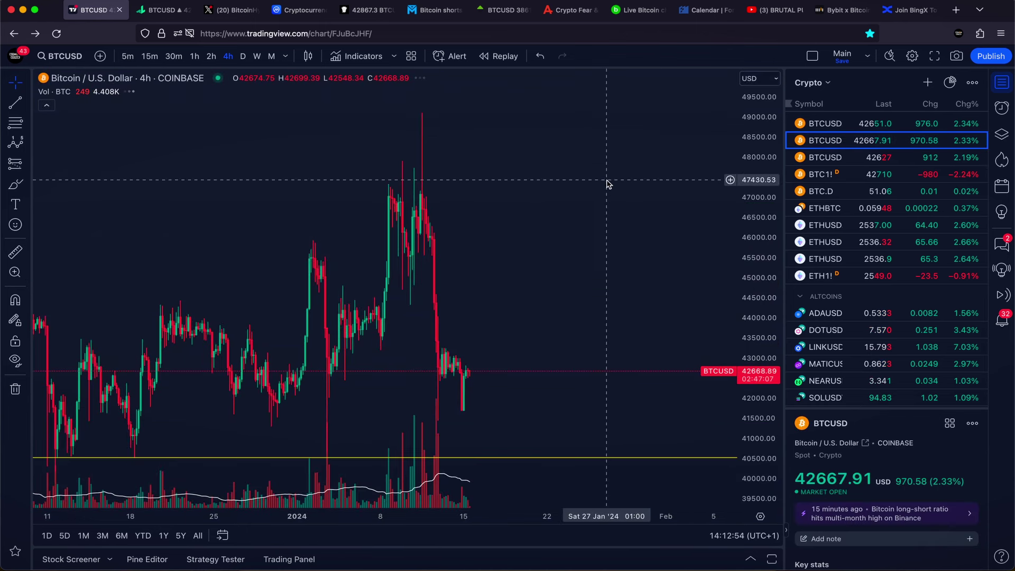
Switch the Coinbase chart to log scale and compress the price axis to show the Weekly 50804 level
{"action": "left_click", "coordinate": [767, 500]}
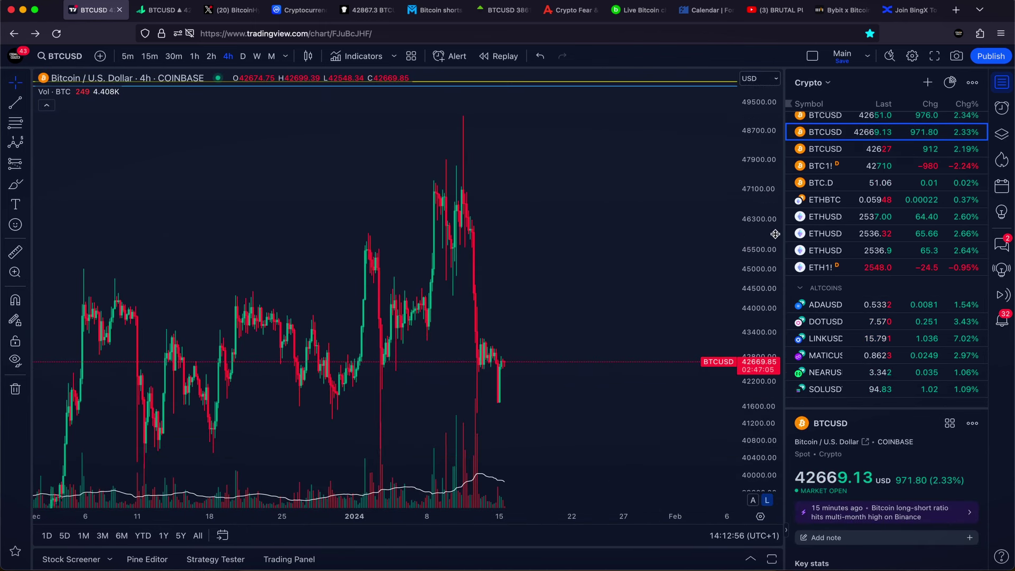
{"action": "left_click_drag", "start_coordinate": [775, 233], "coordinate": [596, 261]}
{"action": "scroll", "coordinate": [608, 211], "scroll_direction": "down", "scroll_amount": 2}
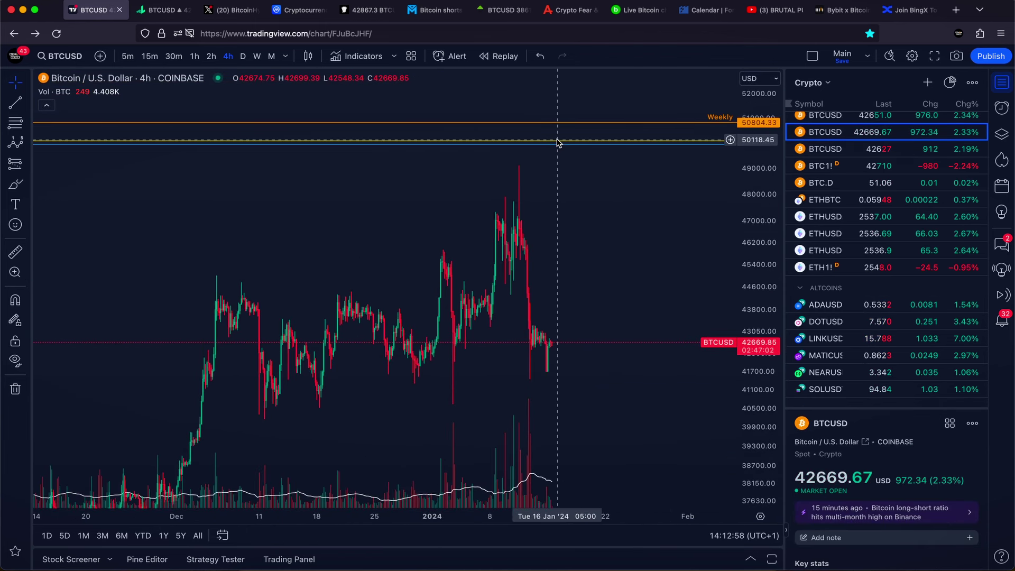
{"action": "left_click", "coordinate": [7, 186]}
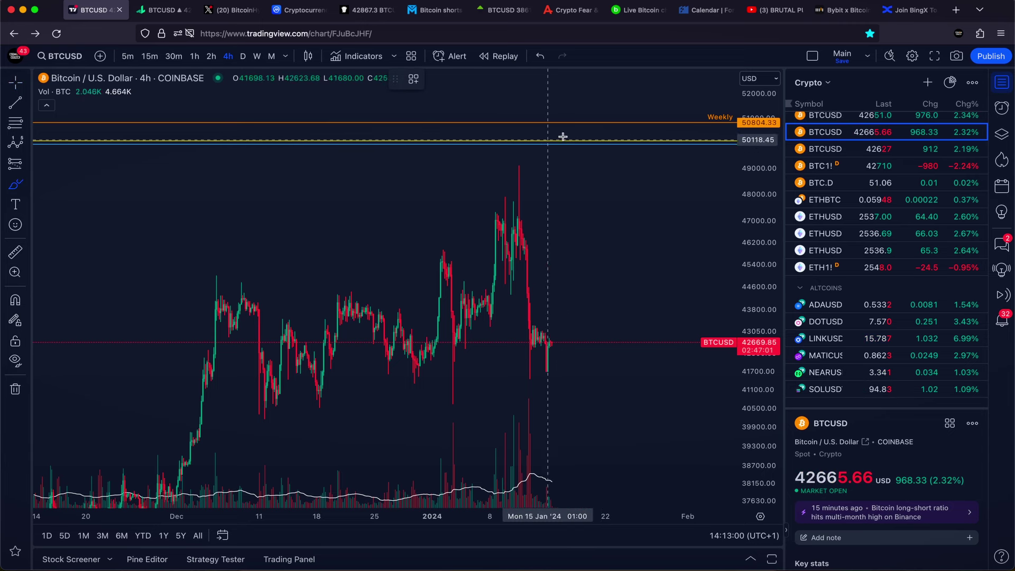